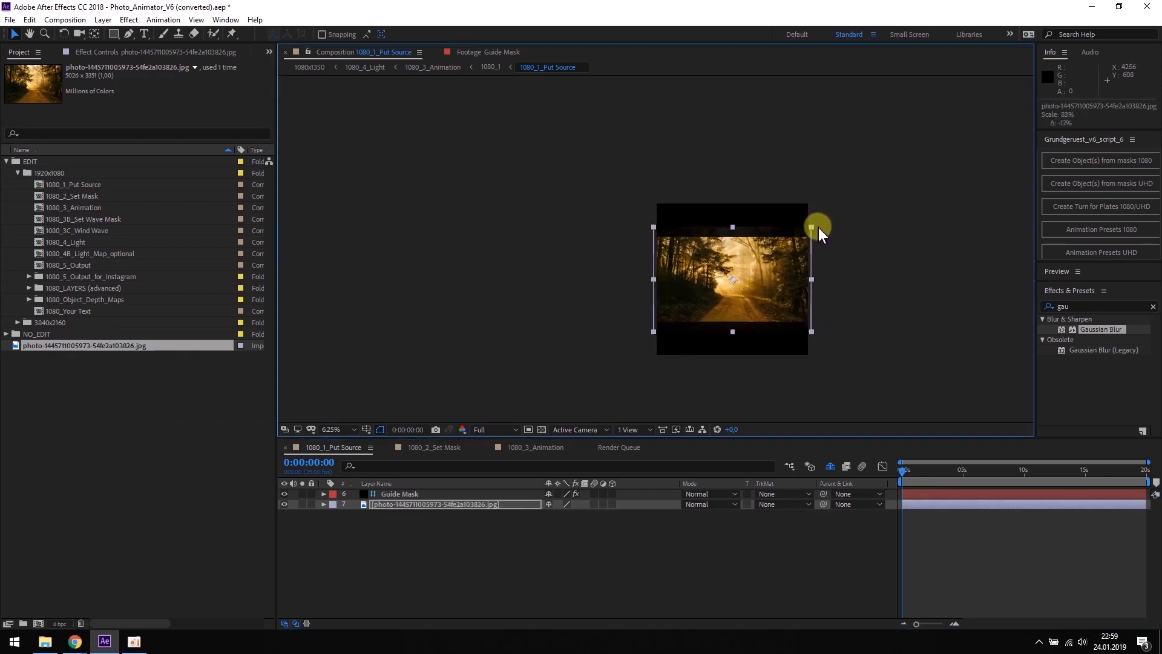
- In the 1080_2_Set Mask composition, draw a closed Pen tool mask on the MASK layer around the sunlit gap between the trees
click(818, 229)
double_click(68, 197)
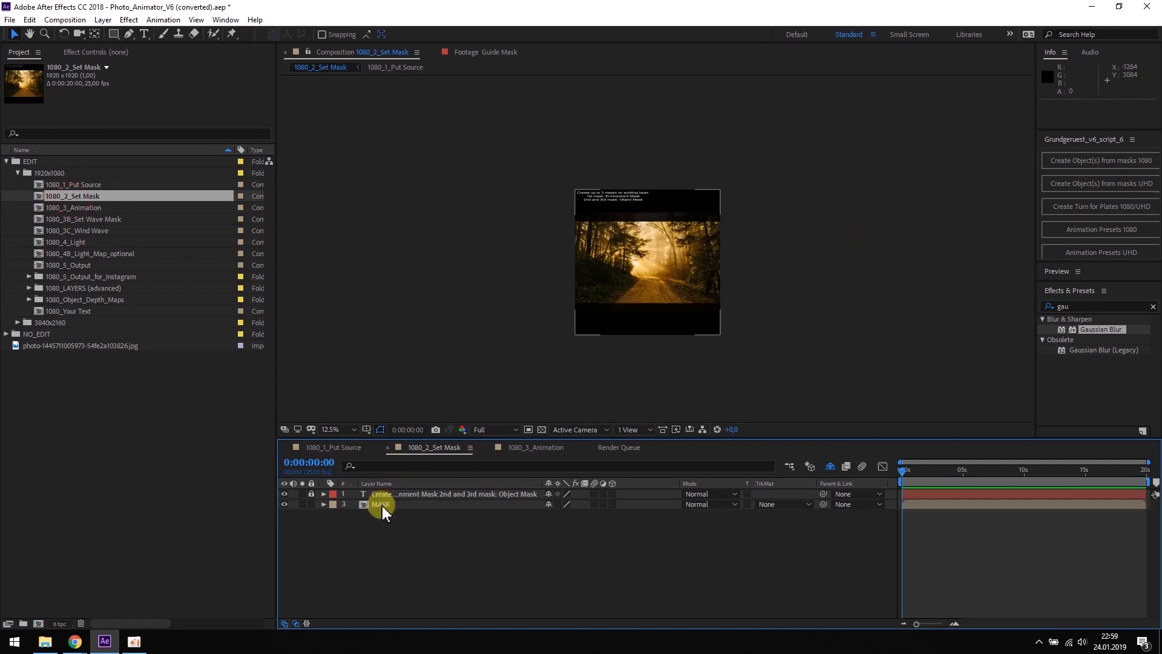
click(383, 507)
click(128, 33)
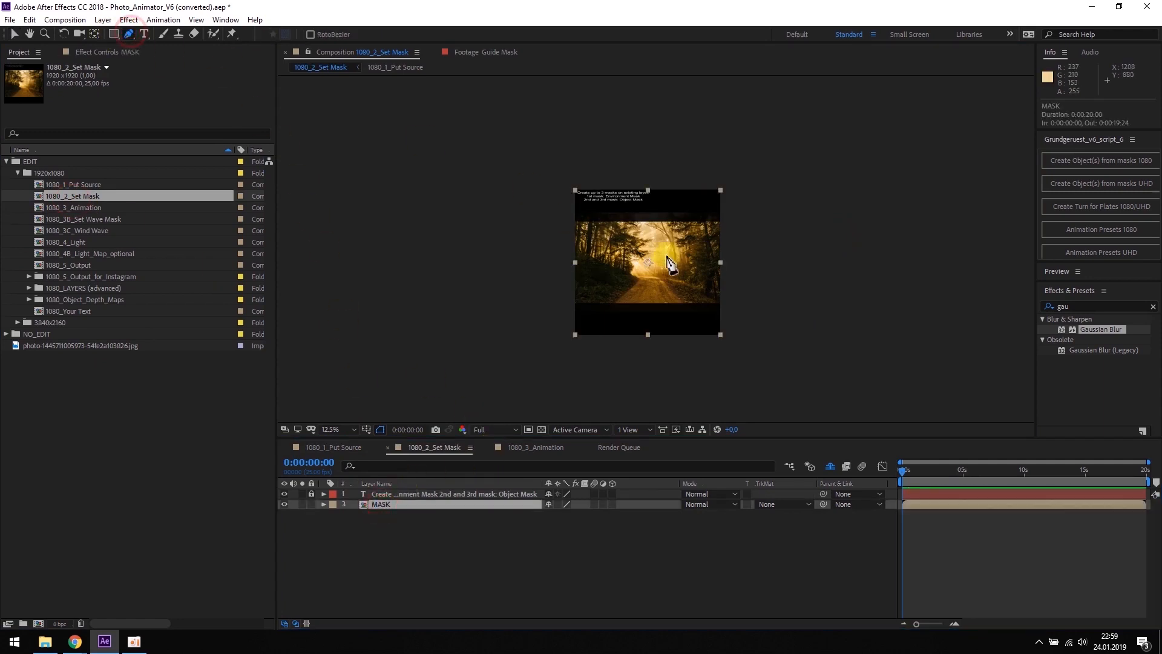
scroll(648, 251, up, 4)
click(578, 366)
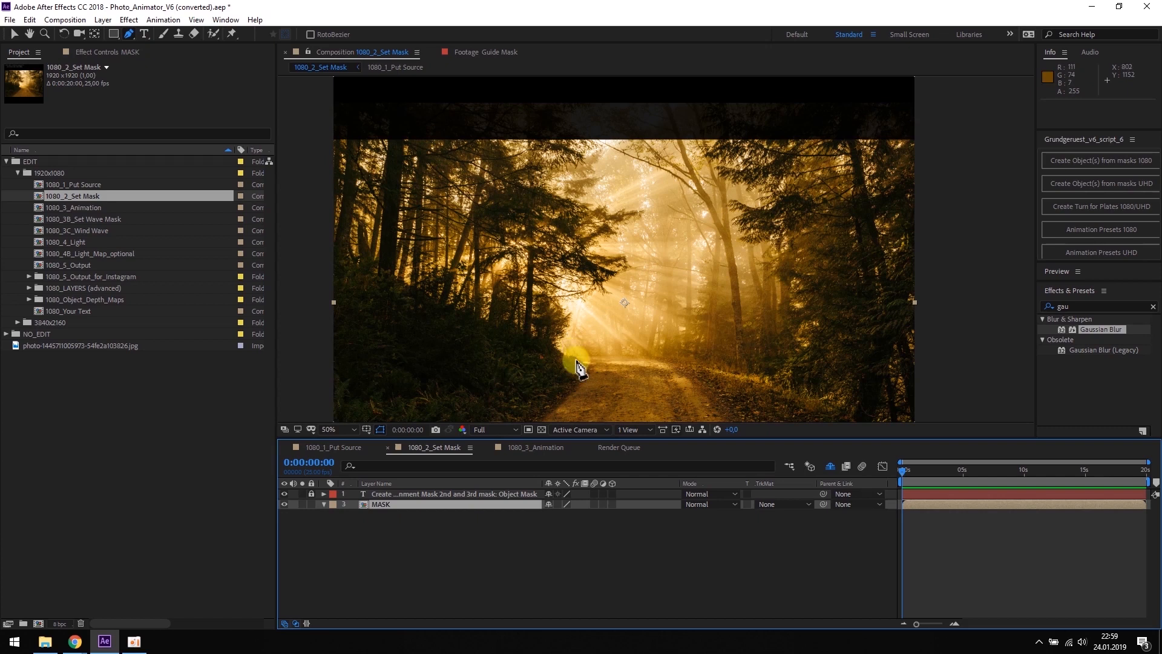
click(576, 362)
click(627, 366)
click(679, 364)
drag(697, 332, 698, 320)
click(697, 125)
click(582, 186)
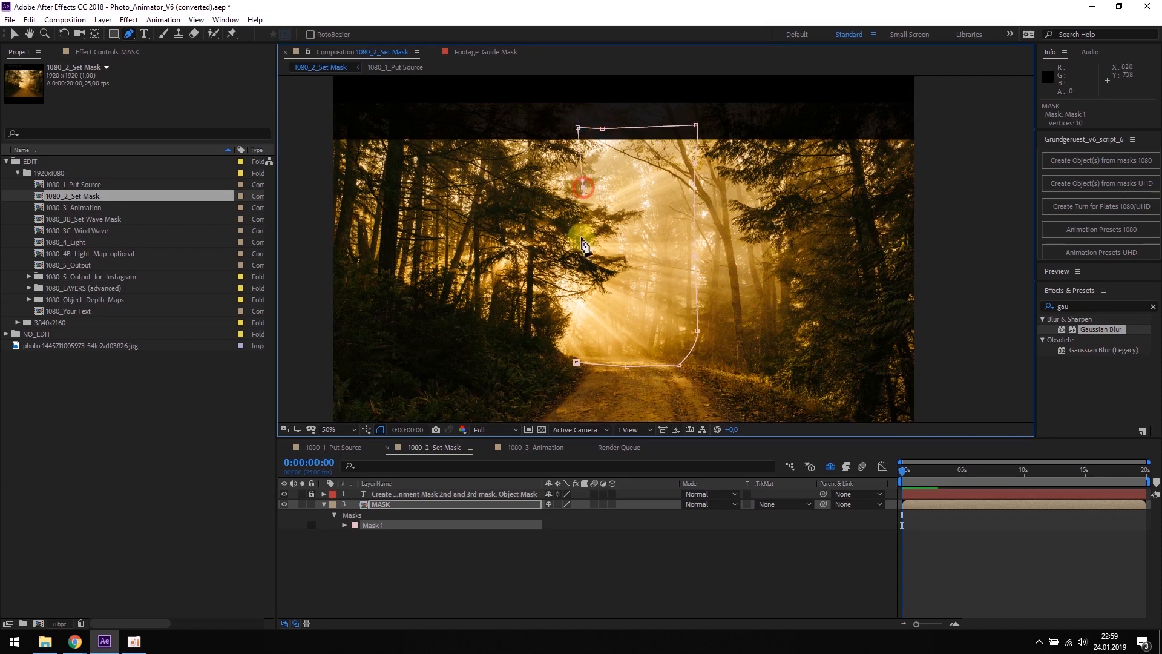
click(576, 362)
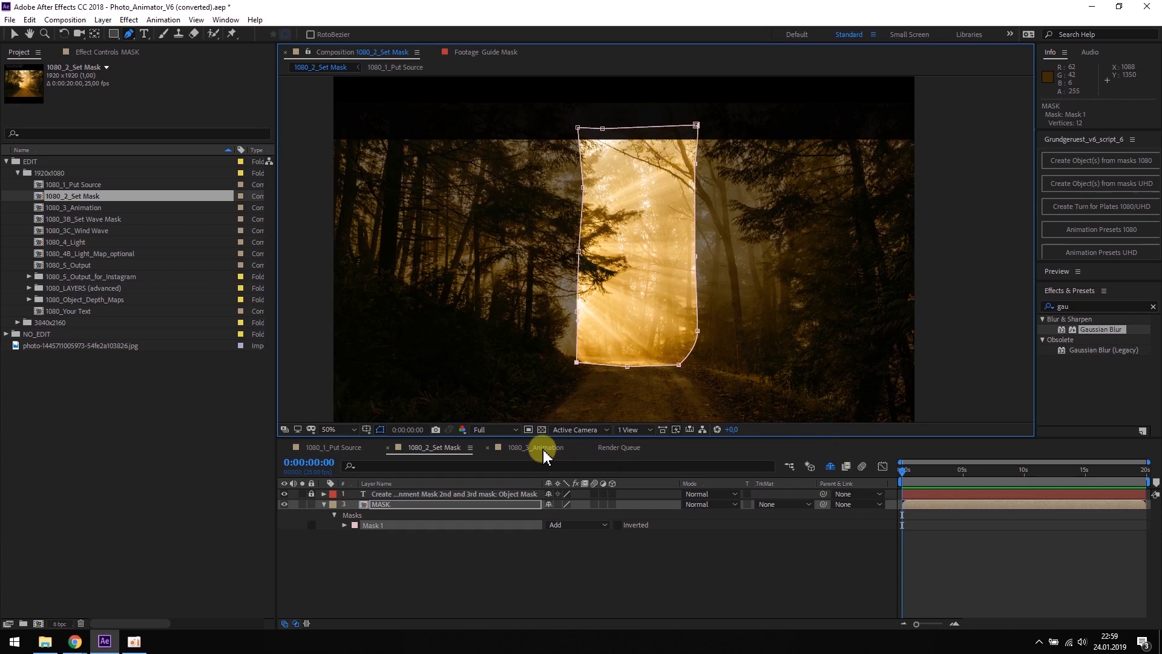
- In 1080_3_Animation, set the Controls layer's Layer Size Mask1 to about 21.94, enabling Visual Help Mode only while adjusting it
click(536, 447)
click(391, 495)
click(97, 52)
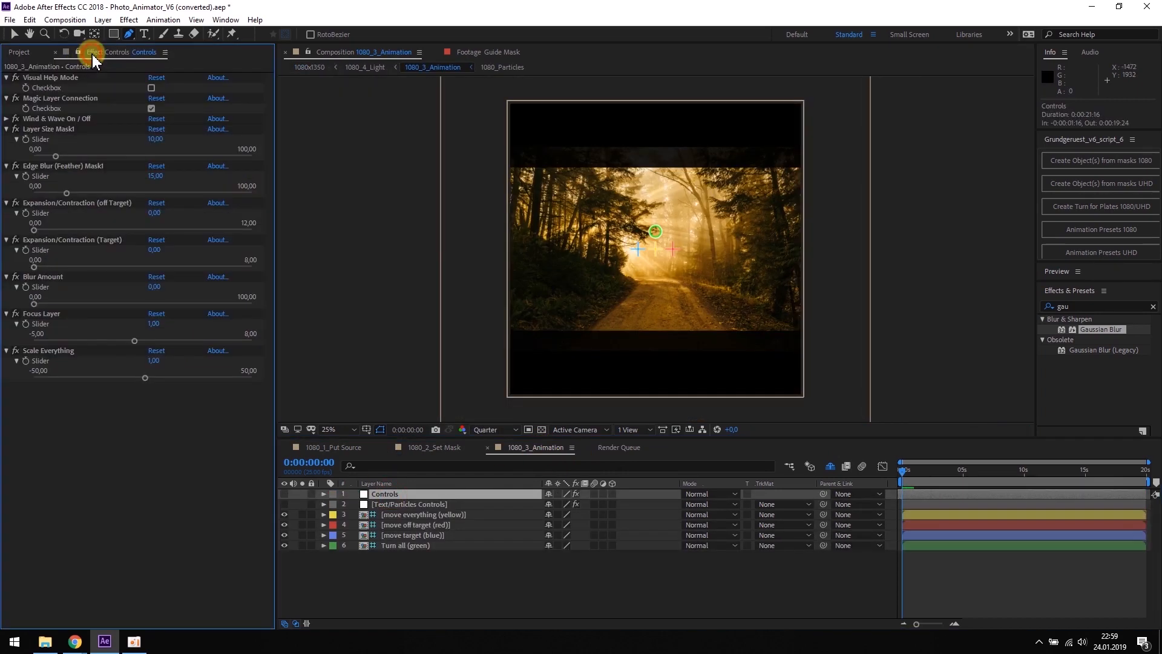
click(151, 88)
drag(56, 155, 87, 175)
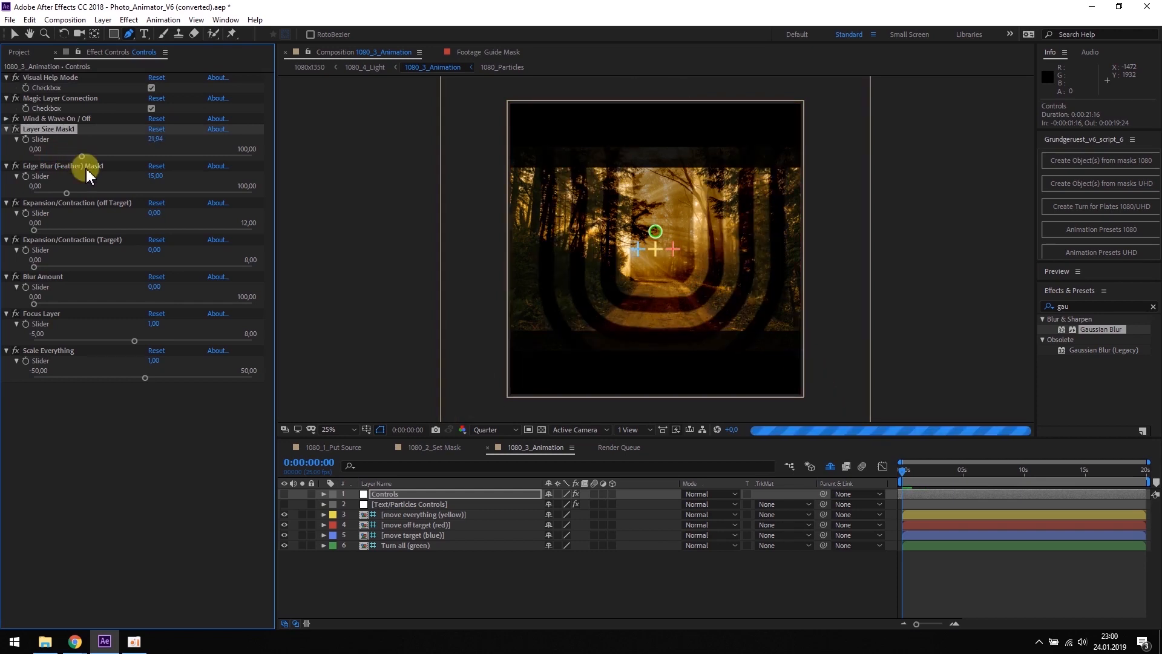
click(152, 88)
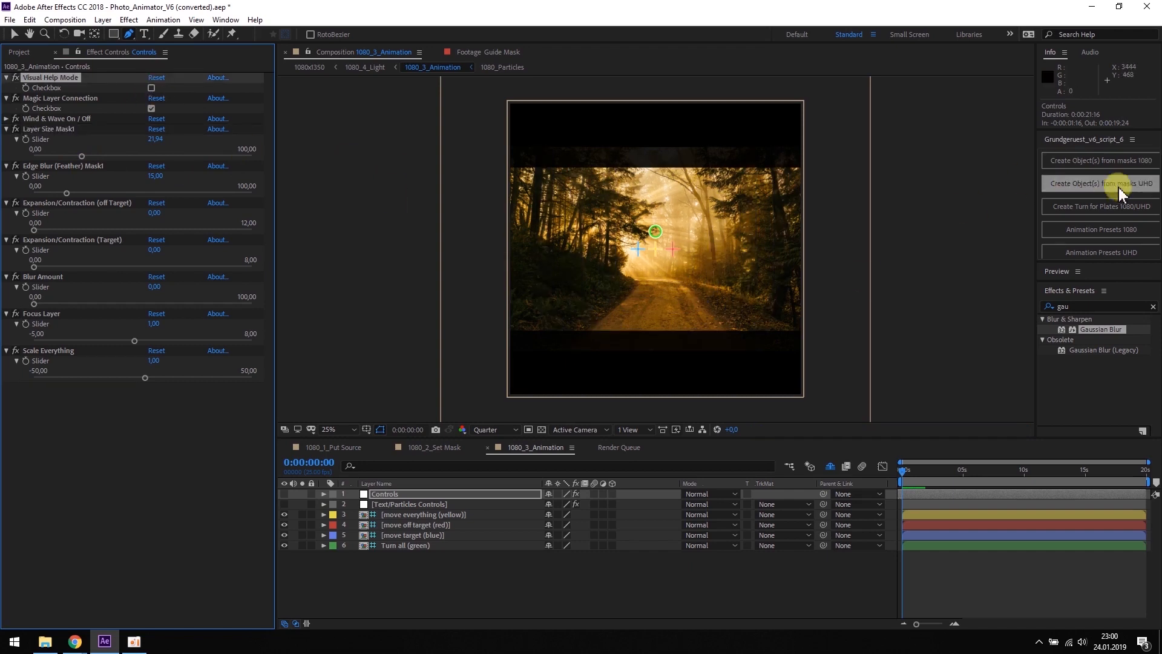
- Create a 2-second Simple Push In animation at high intensity with the 1080 animation presets and preview it from the start
click(1123, 235)
drag(642, 242, 1030, 216)
click(1015, 313)
click(940, 339)
click(1000, 366)
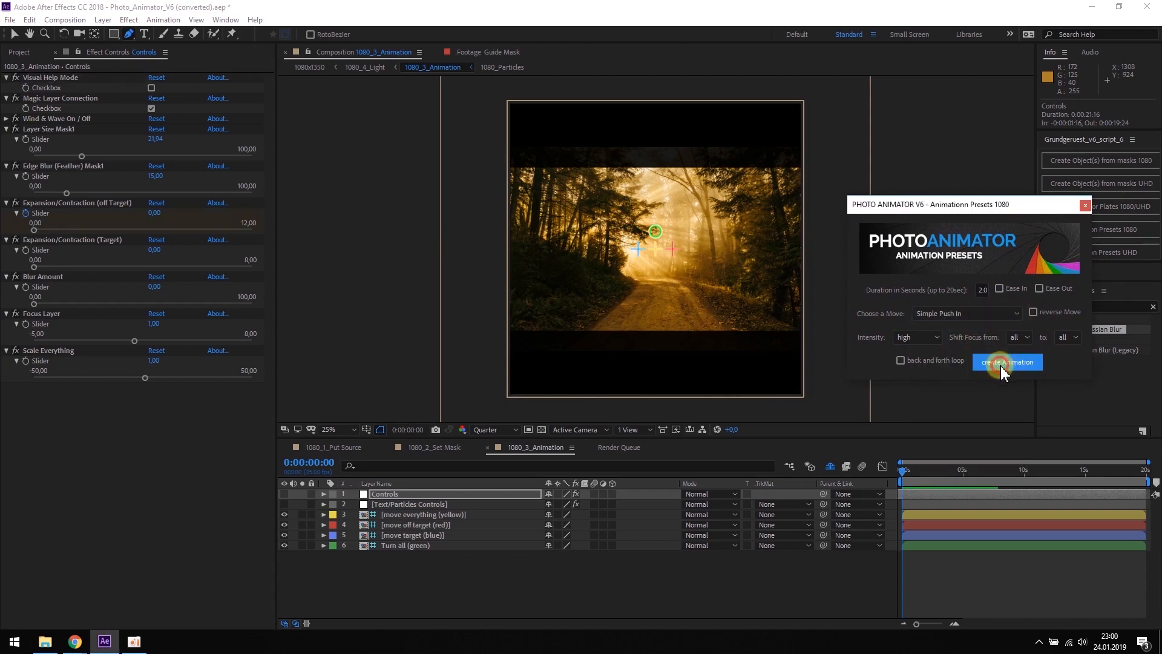
click(899, 473)
key(space)
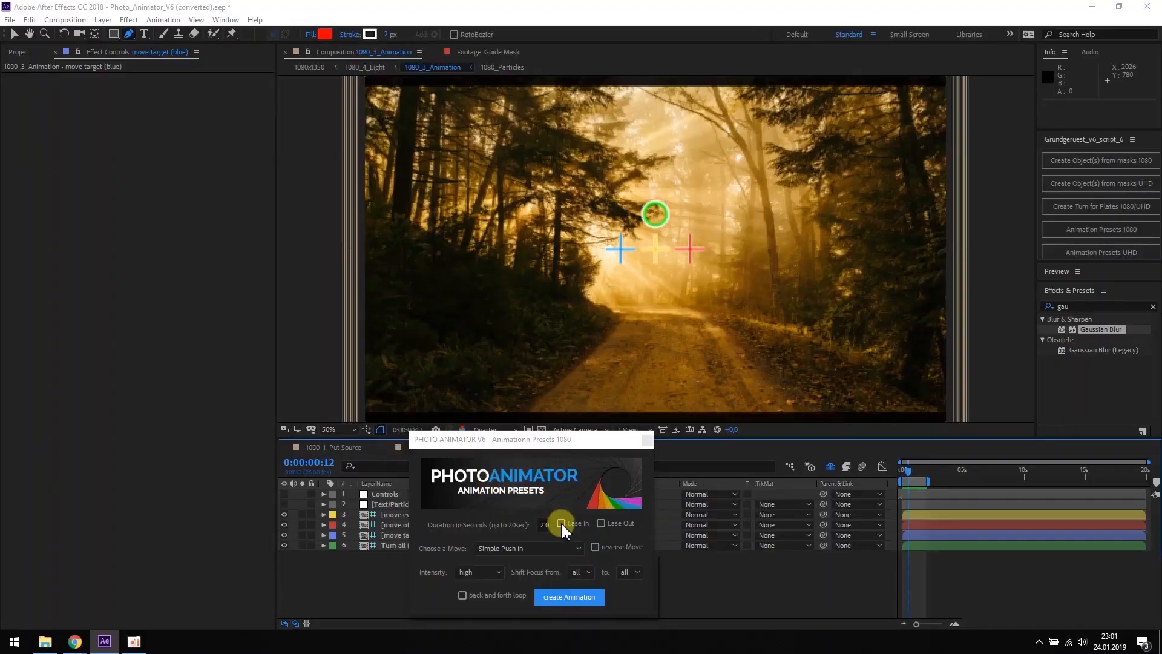
- Create a 3-second Parallel Dolly Left to Right animation with ease in, ease out and back and forth loop, and preview it
click(561, 524)
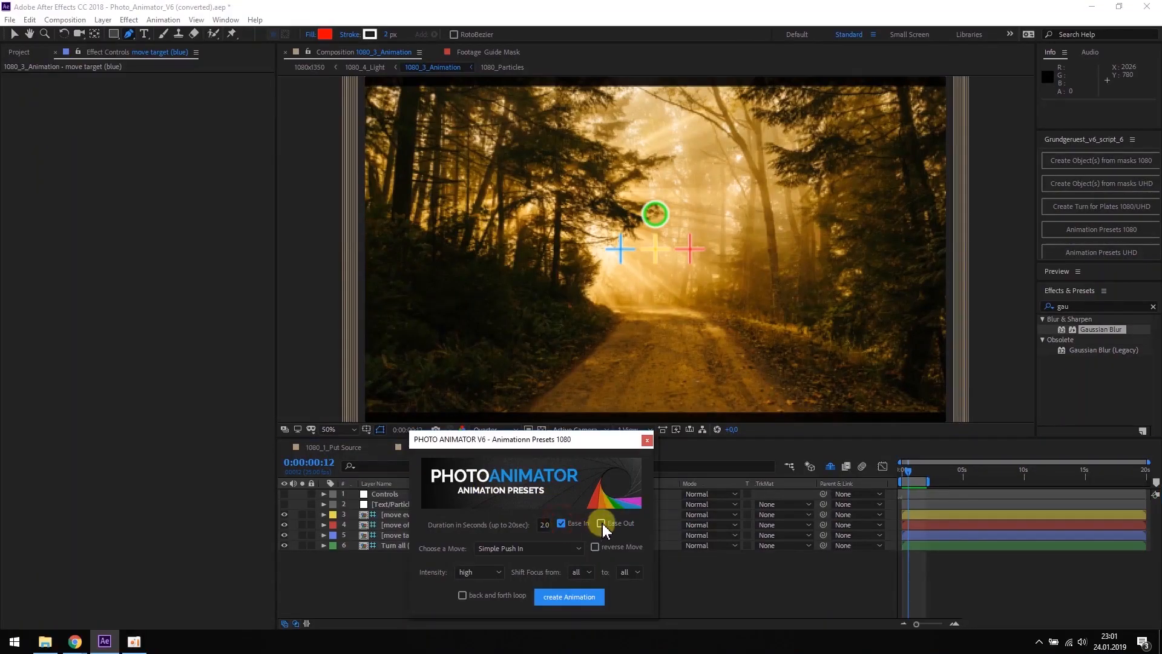
click(544, 525)
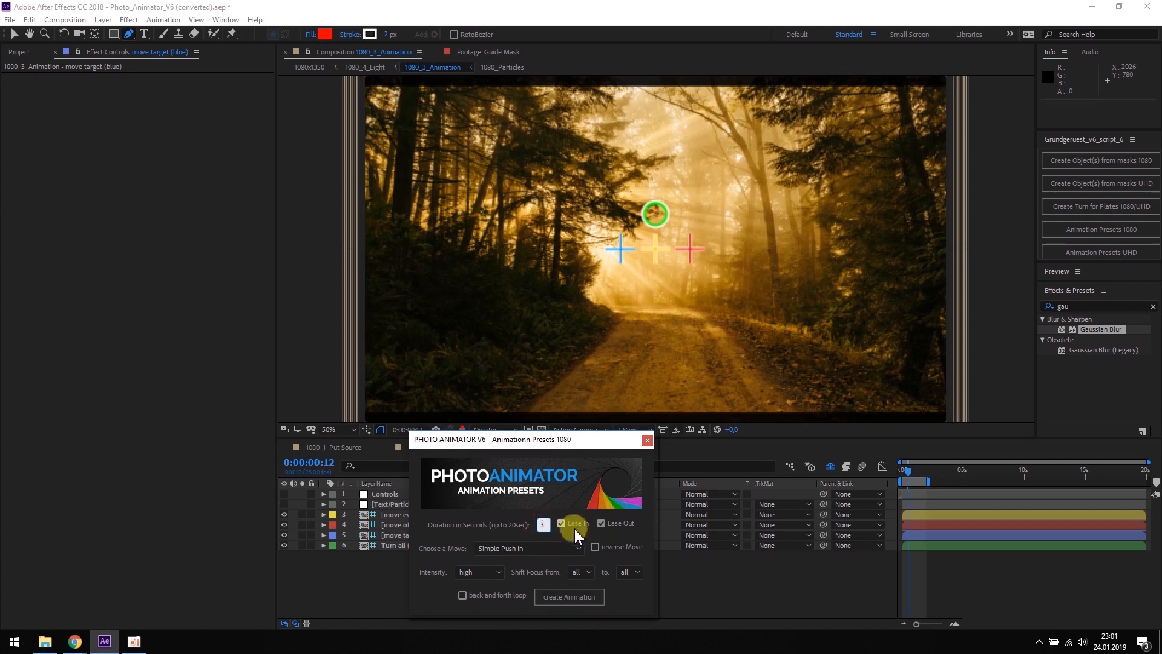
click(578, 549)
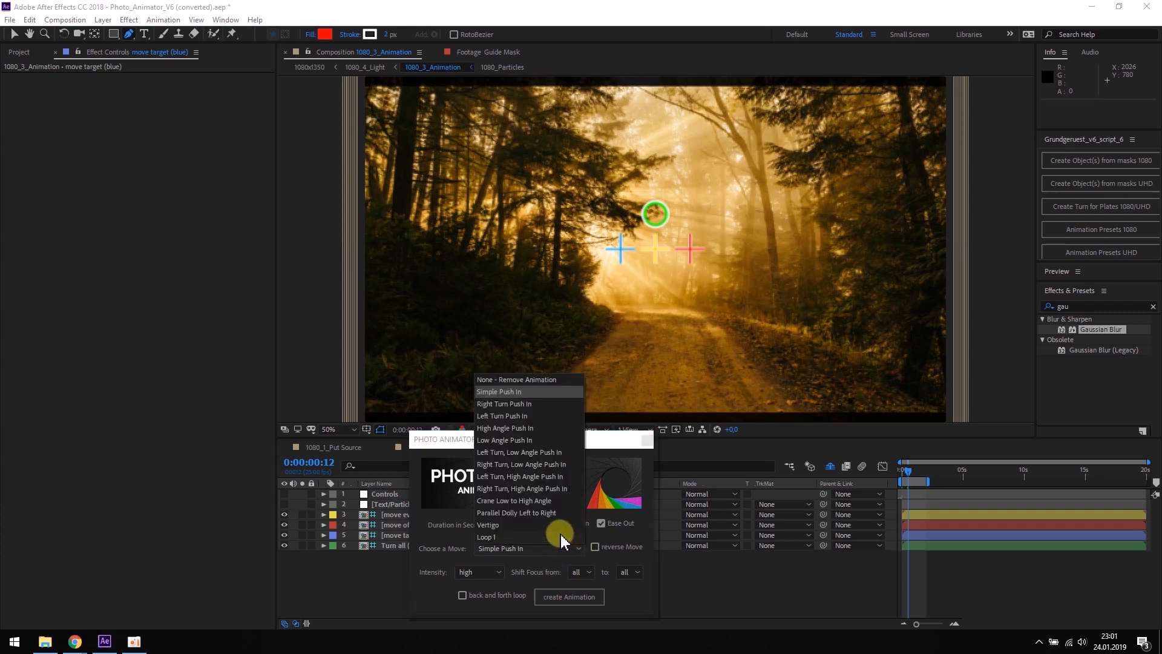
click(549, 513)
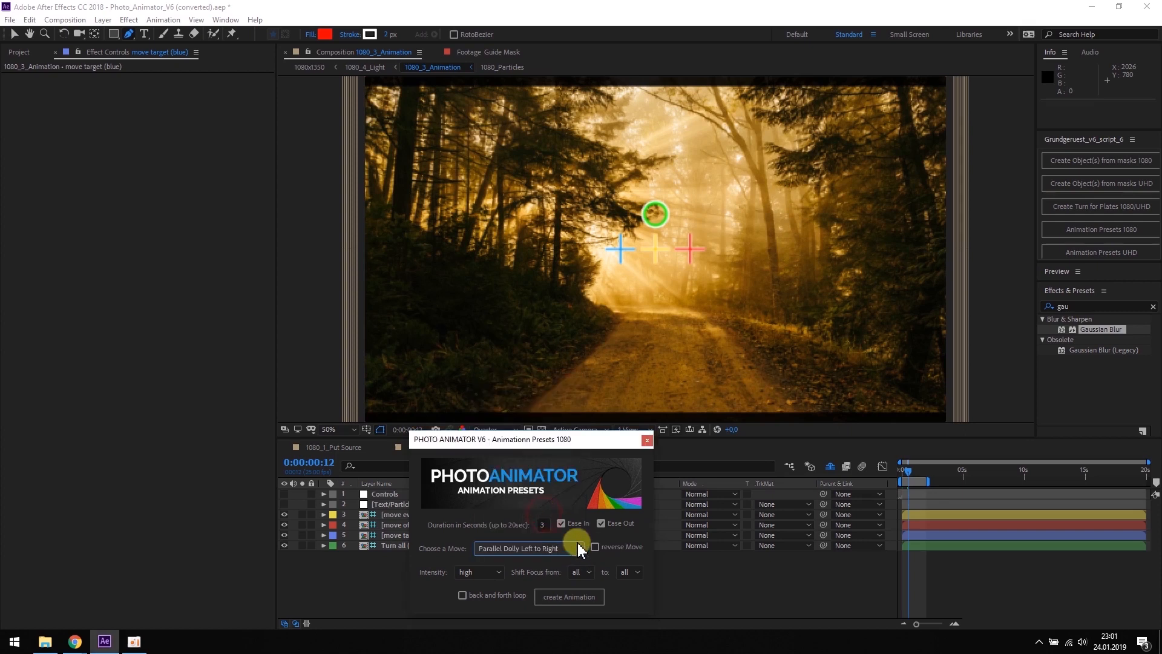
click(464, 596)
click(568, 597)
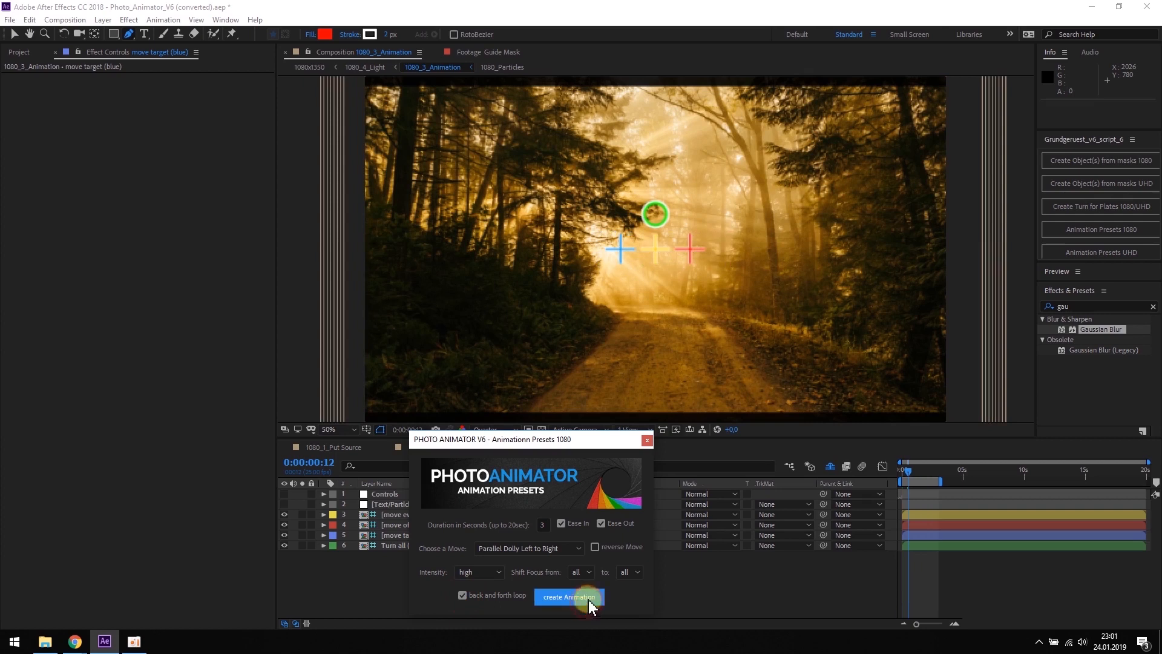
click(898, 472)
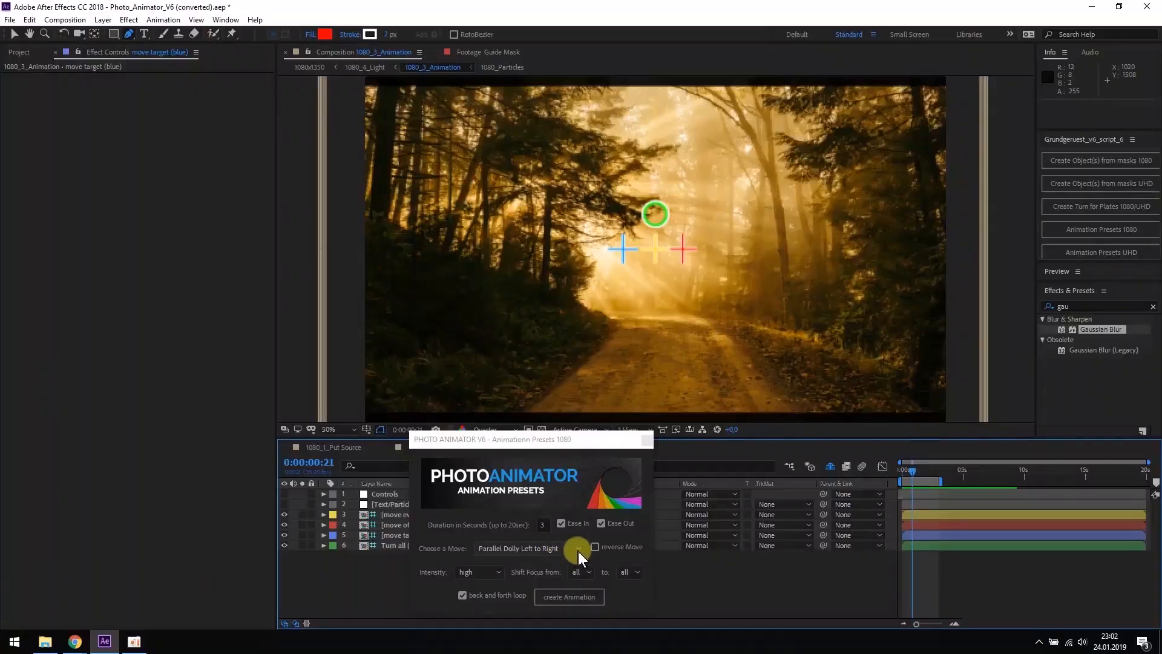
- Create a Loop 1 animation without easing or back and forth loop, preview it from the start, and close the presets dialog
click(579, 556)
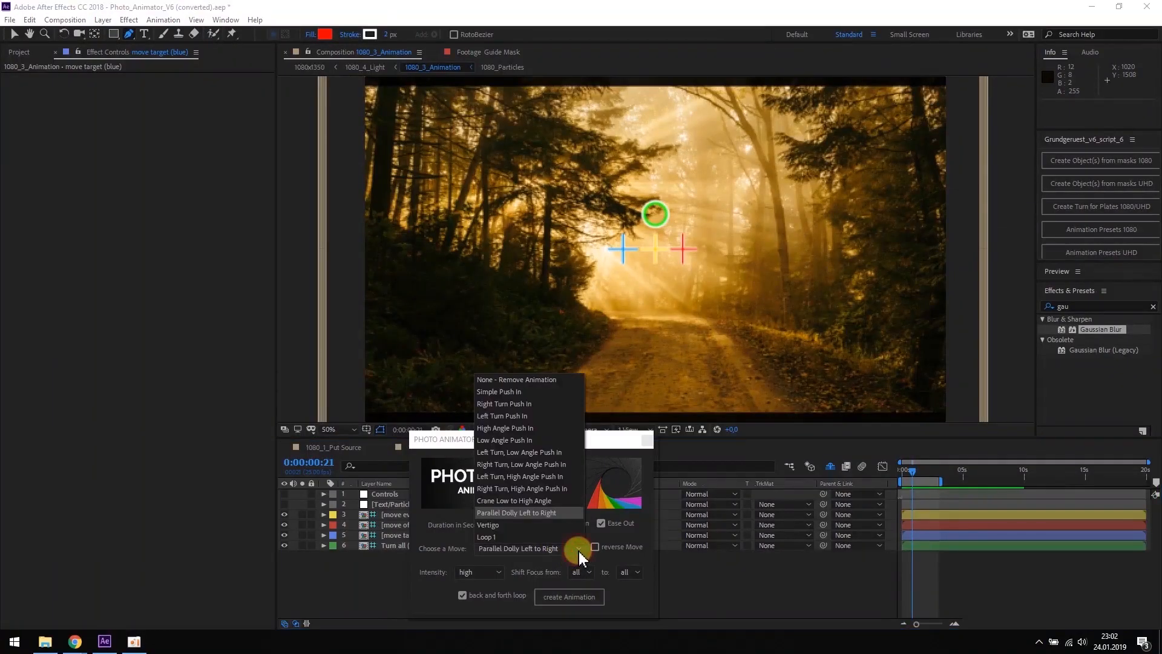
click(486, 537)
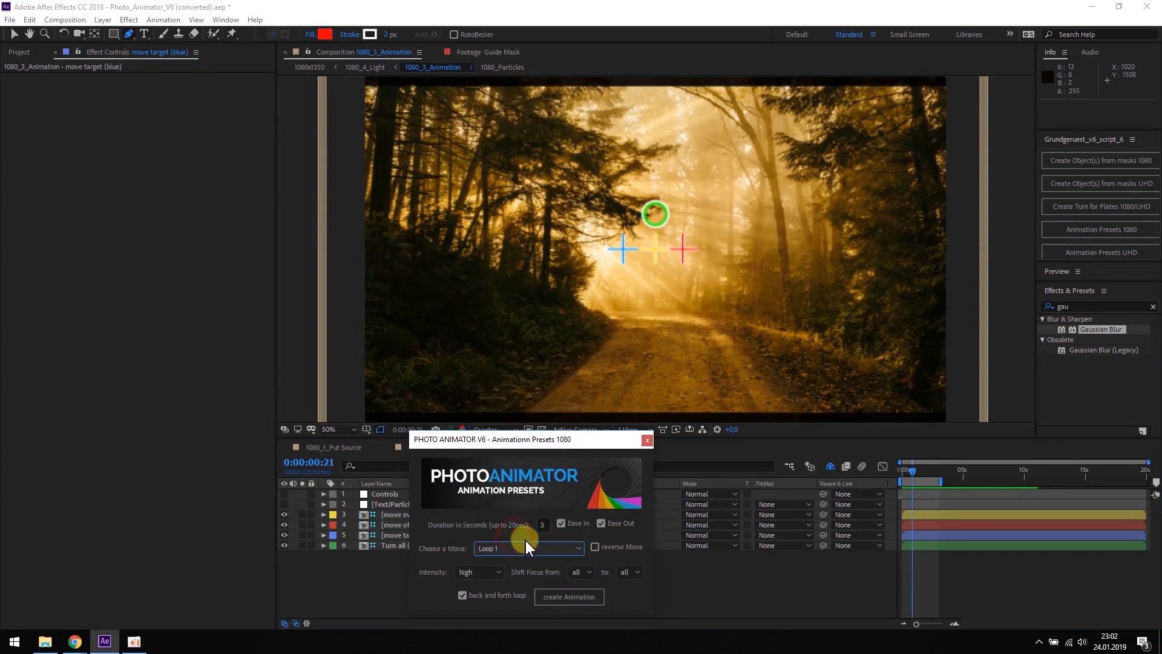
click(561, 523)
click(601, 523)
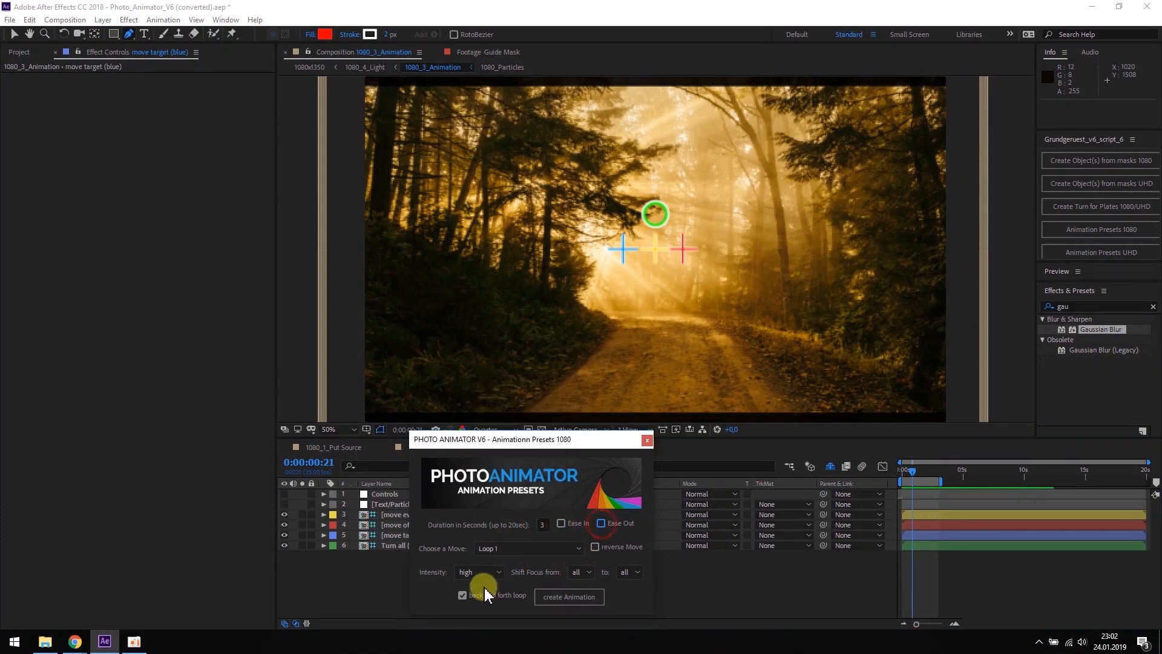
click(572, 599)
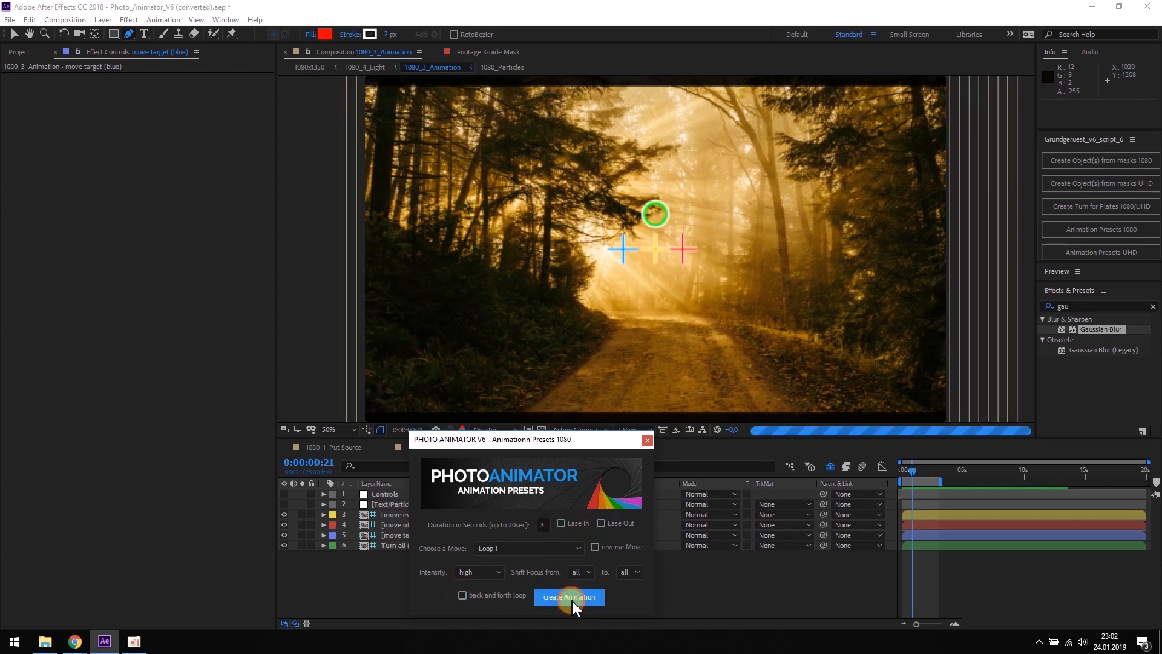
drag(906, 480, 892, 475)
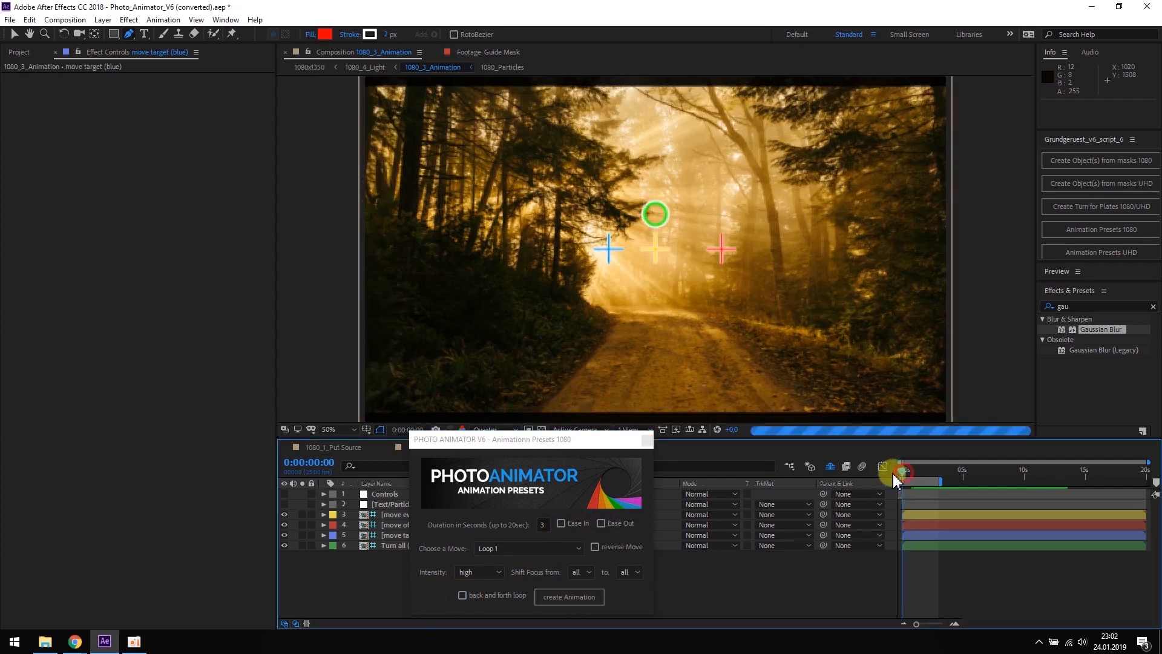
key(space)
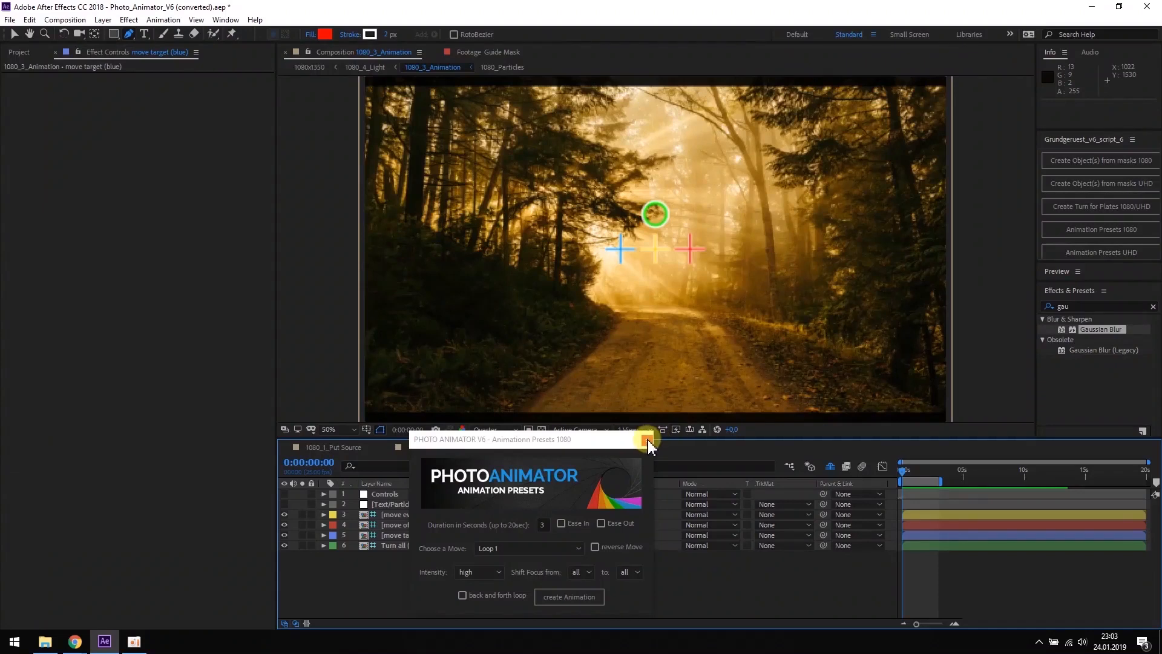
click(647, 441)
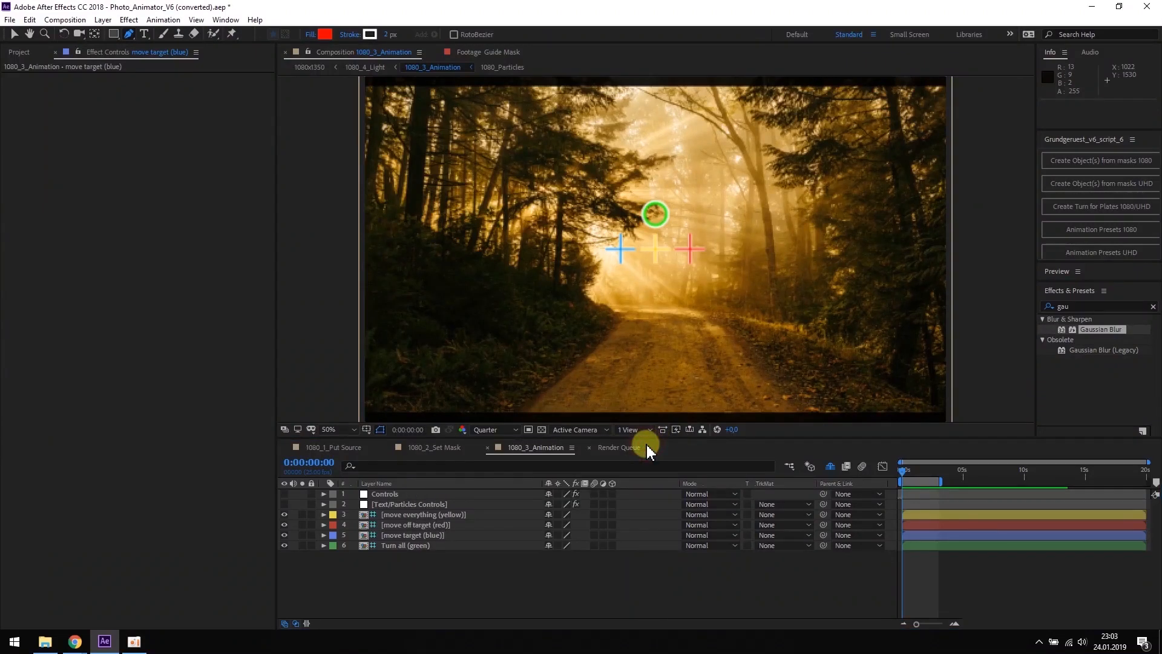
- In the 1080_4_Light composition, draw a closed mask on the Light Controls, Mask and Map layer around the upper-left trees
click(20, 52)
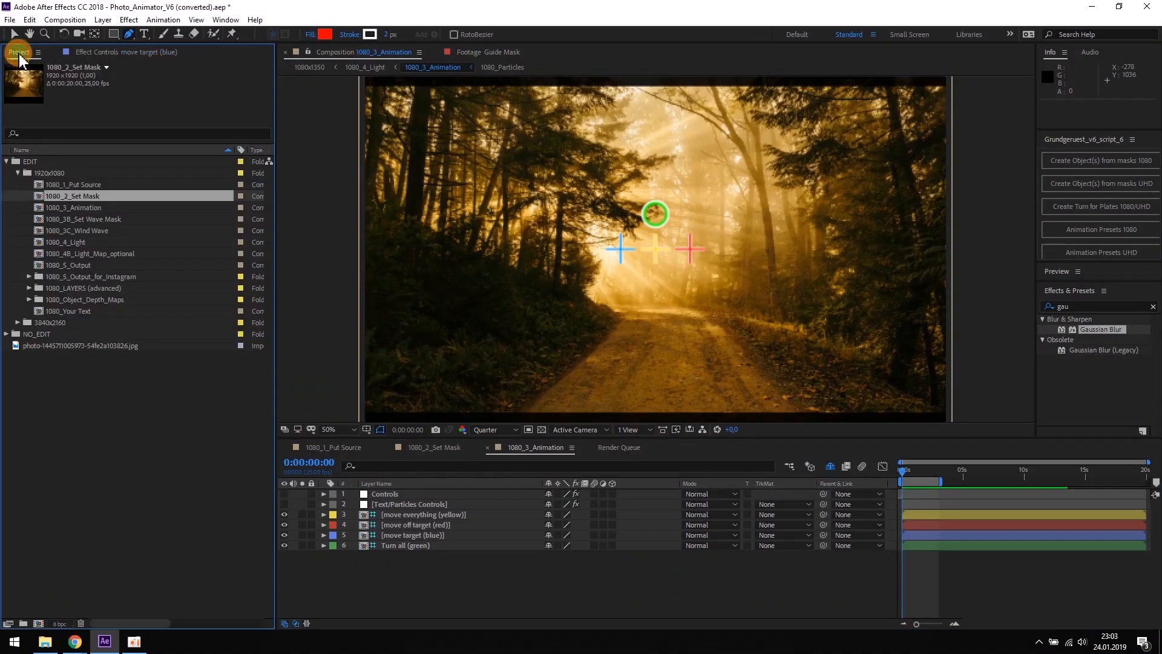
double_click(71, 243)
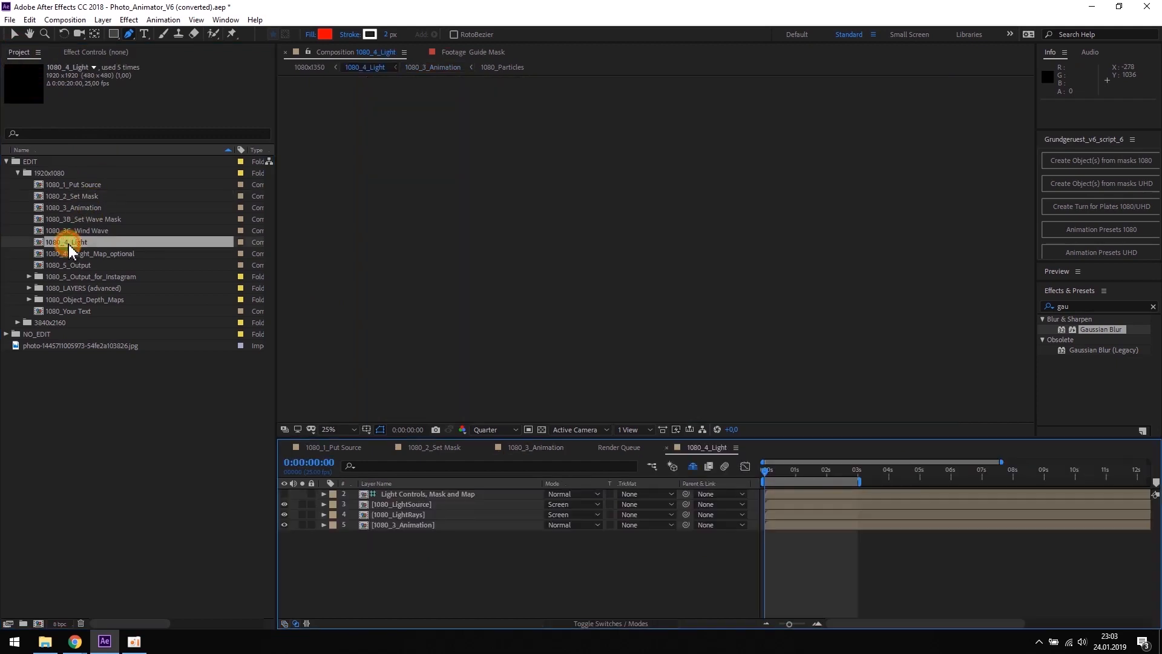
click(420, 495)
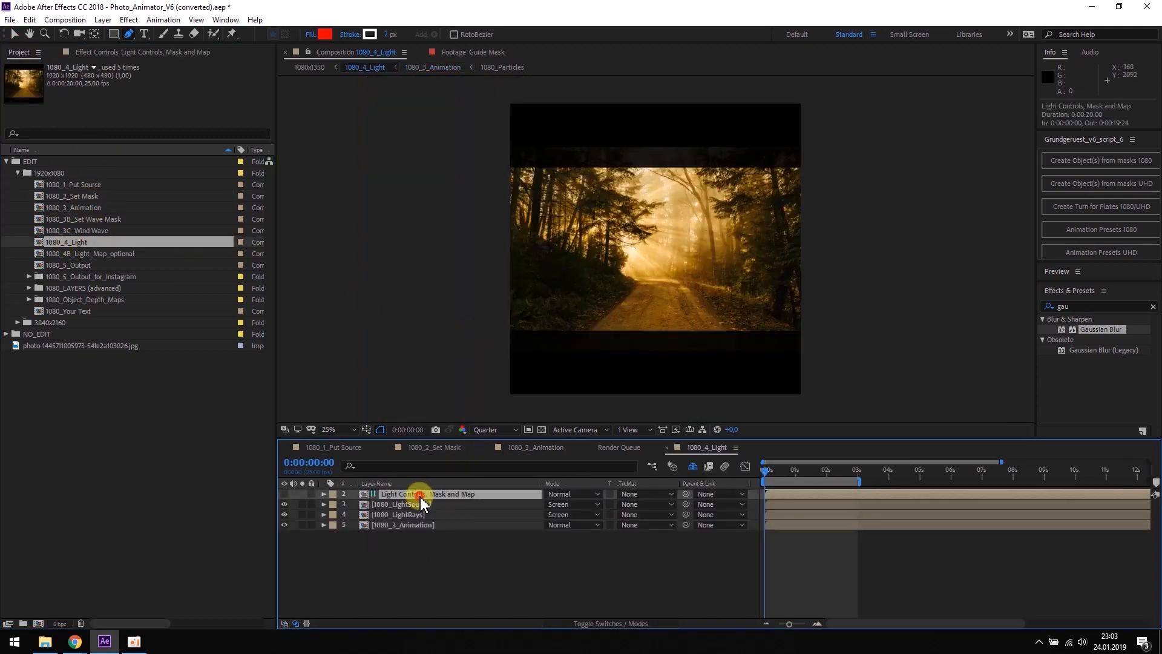
click(129, 34)
click(558, 201)
click(560, 229)
click(583, 245)
click(607, 243)
click(623, 219)
click(623, 192)
click(622, 164)
click(591, 157)
click(560, 157)
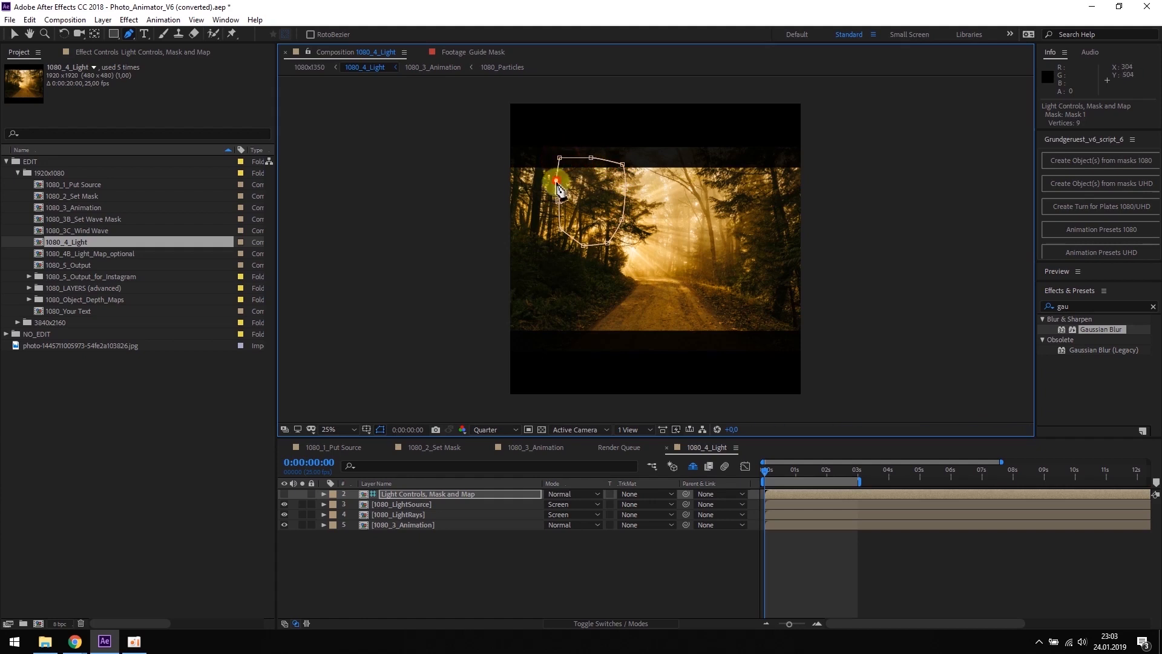
click(559, 201)
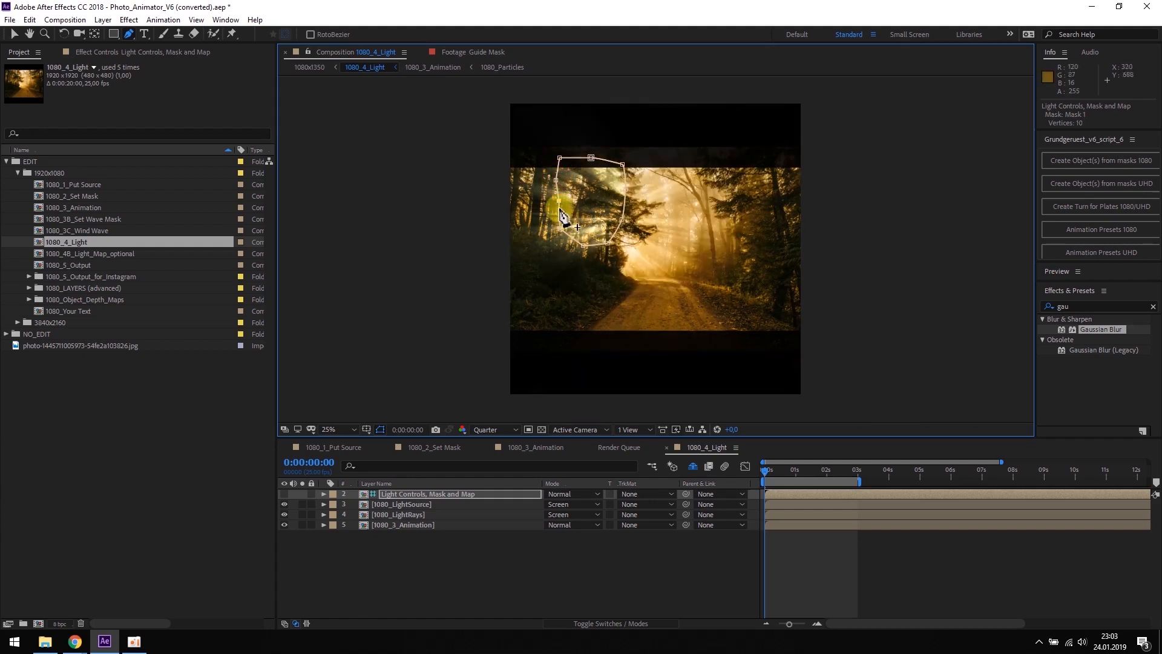
- Move the Light Controls layer's Point of Light Source in among the left trees inside the mask, to about 516, 798
click(418, 494)
click(92, 53)
click(53, 78)
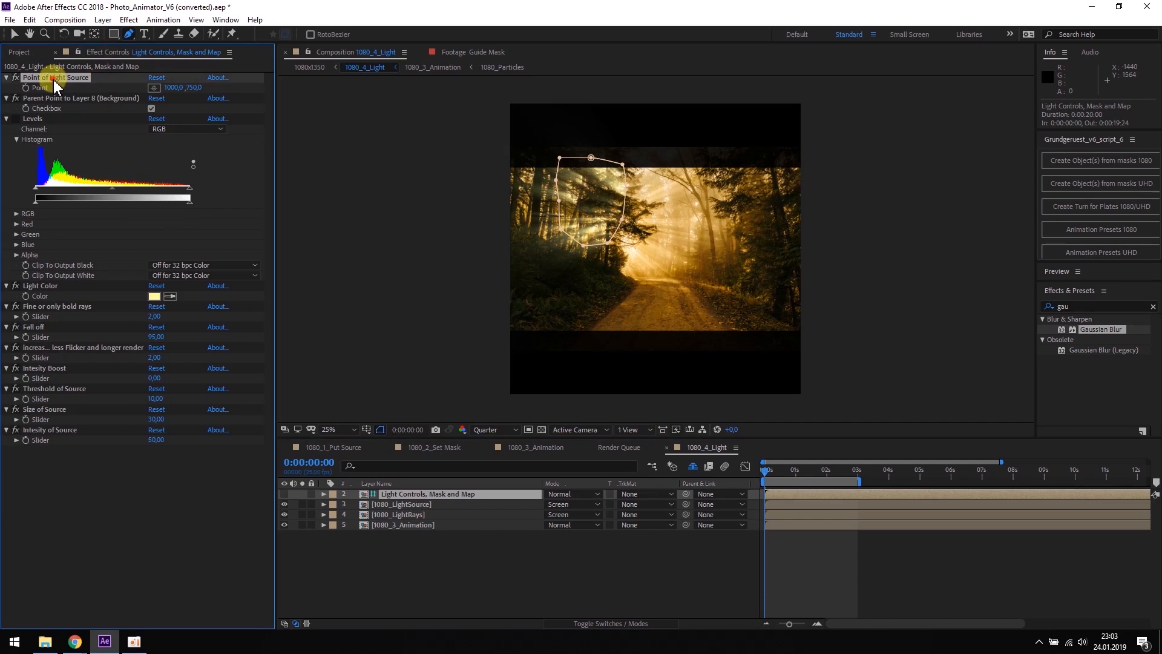
click(14, 35)
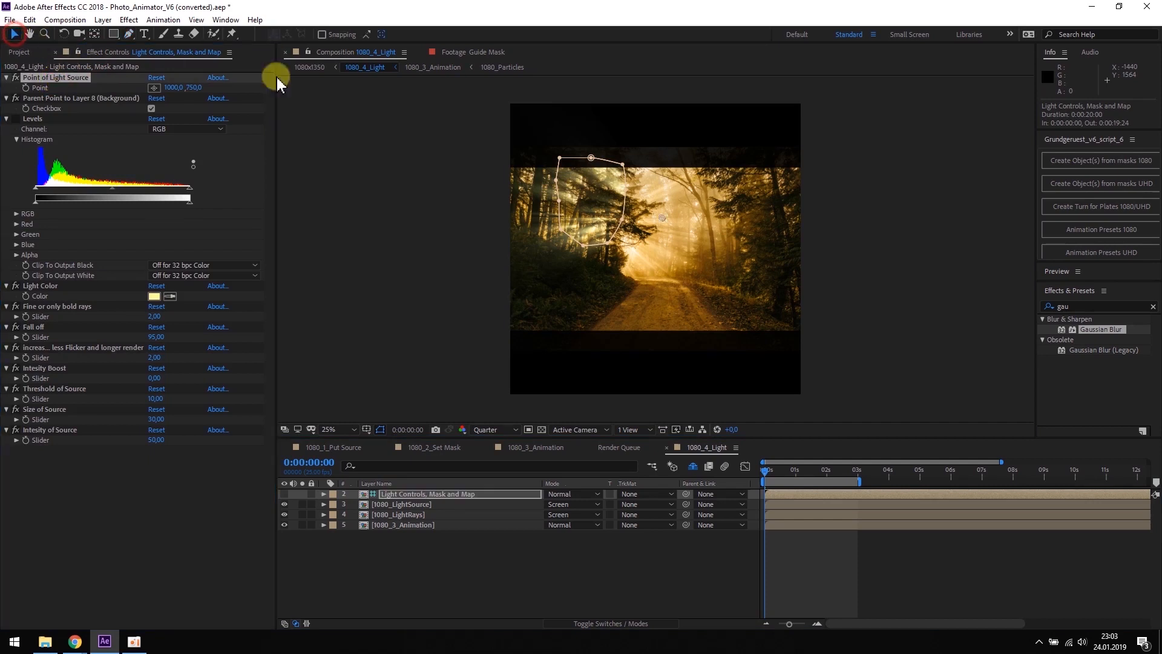
drag(663, 221, 592, 235)
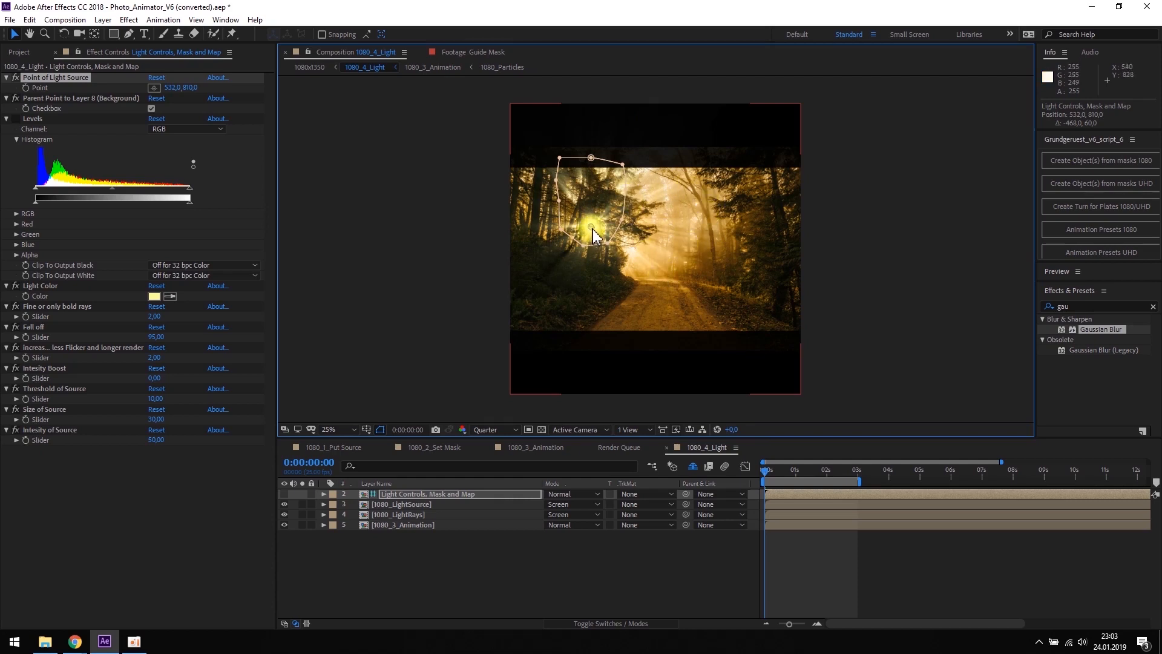
drag(586, 224, 602, 230)
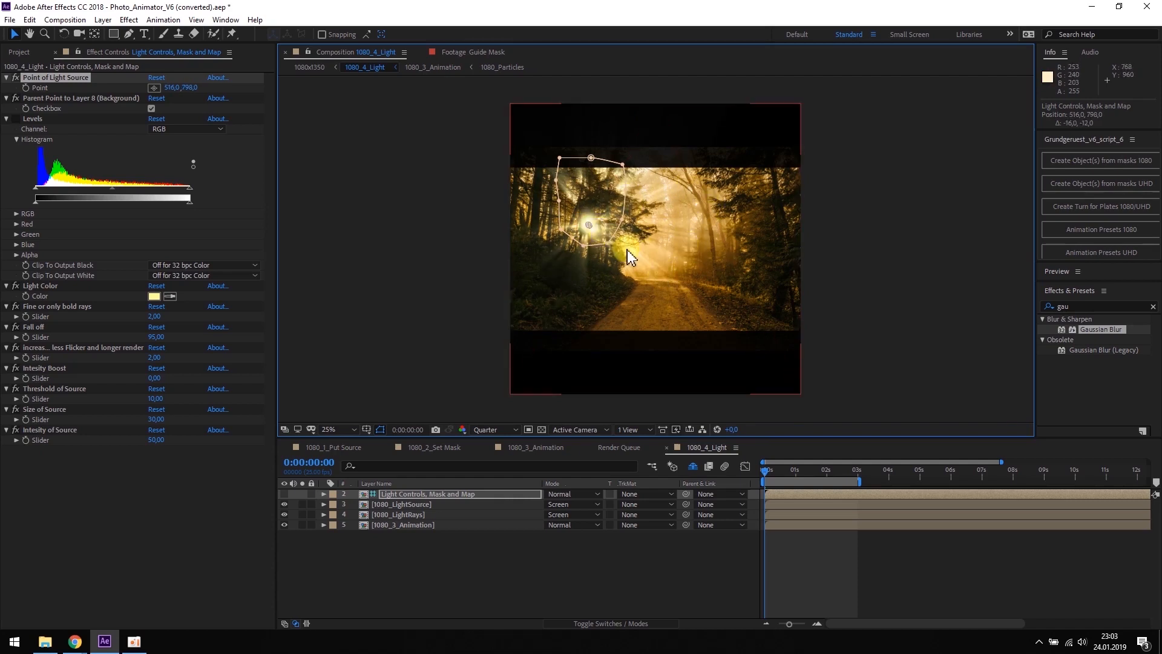
key(period)
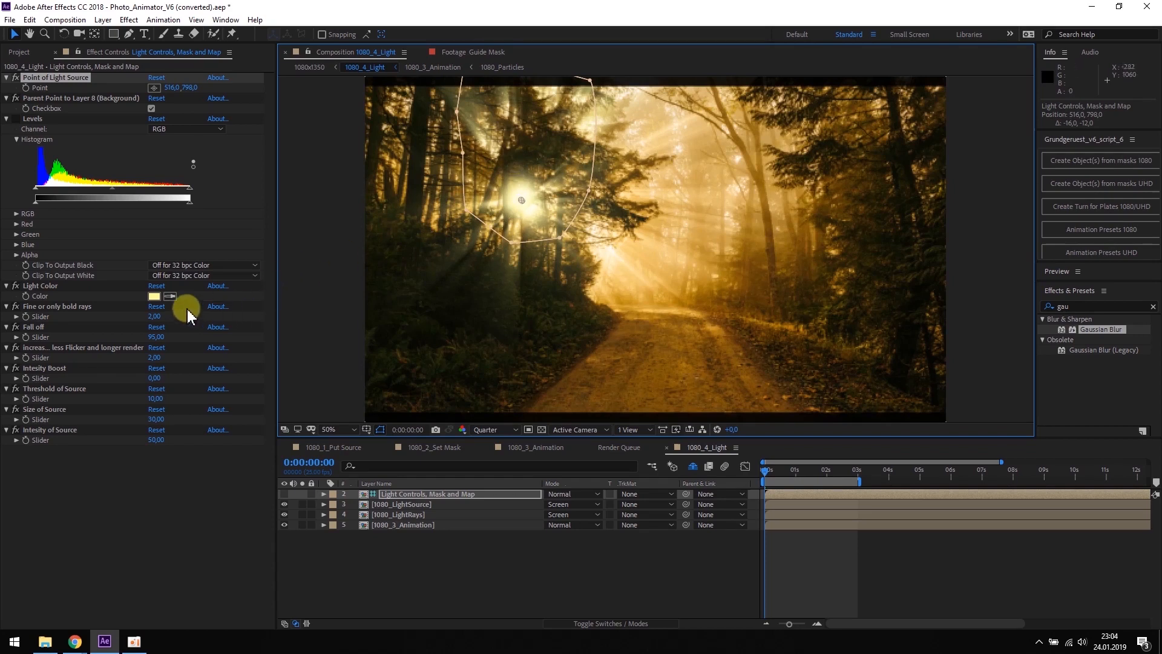
- Set the Light Color of the Light Controls, Mask and Map layer to a warm orange, FEC874
click(154, 296)
drag(943, 447, 947, 455)
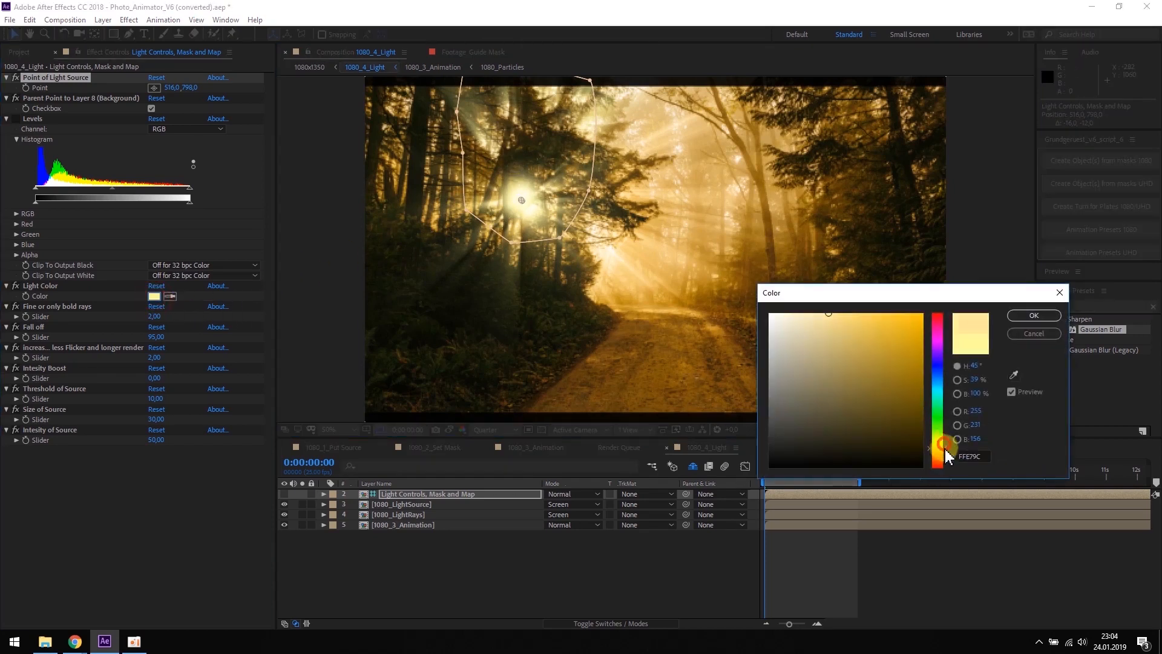
click(850, 312)
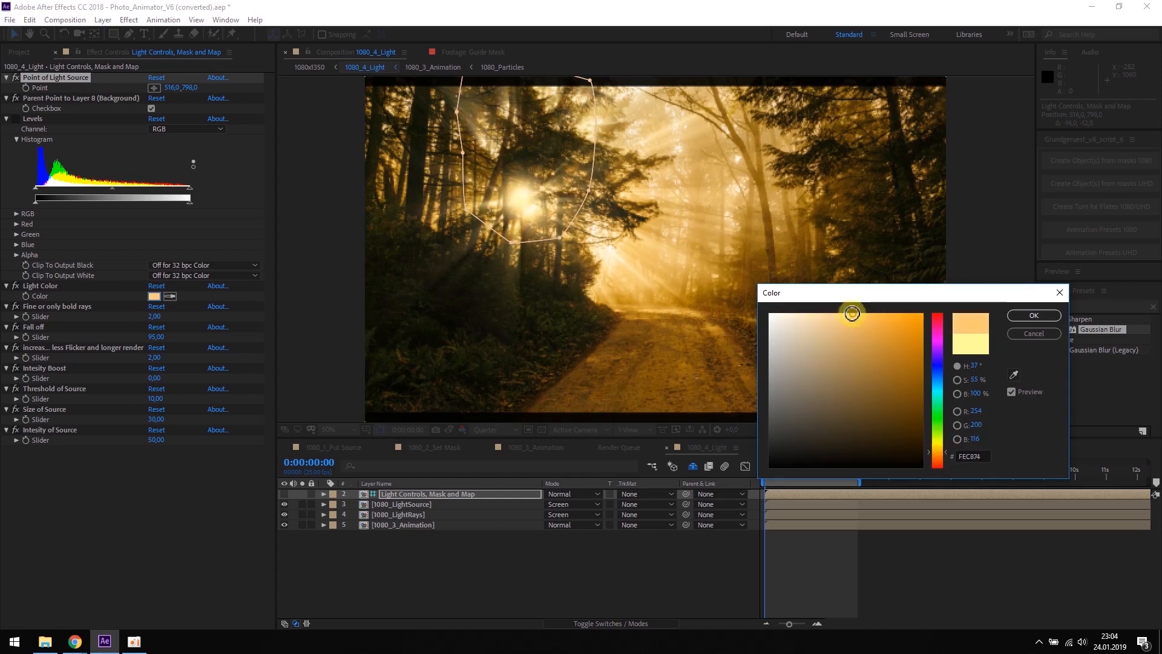
click(1033, 315)
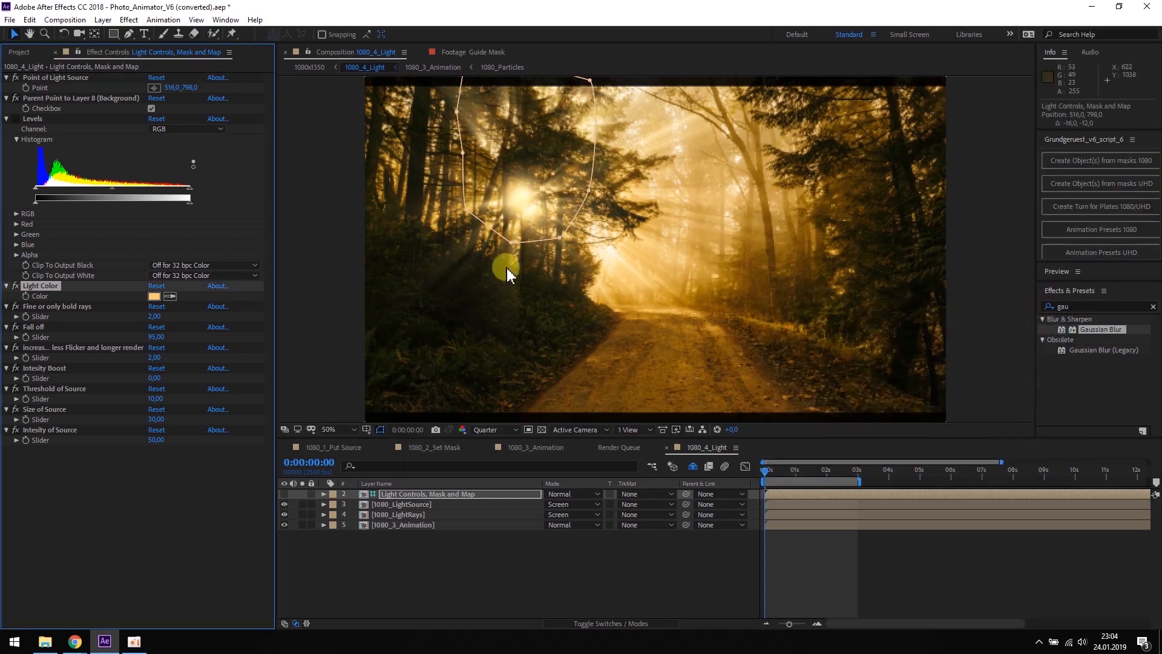
- Narrow the Levels input range of the light map from both ends and set the Fall off to 98.75
drag(39, 197, 62, 195)
drag(171, 195, 142, 195)
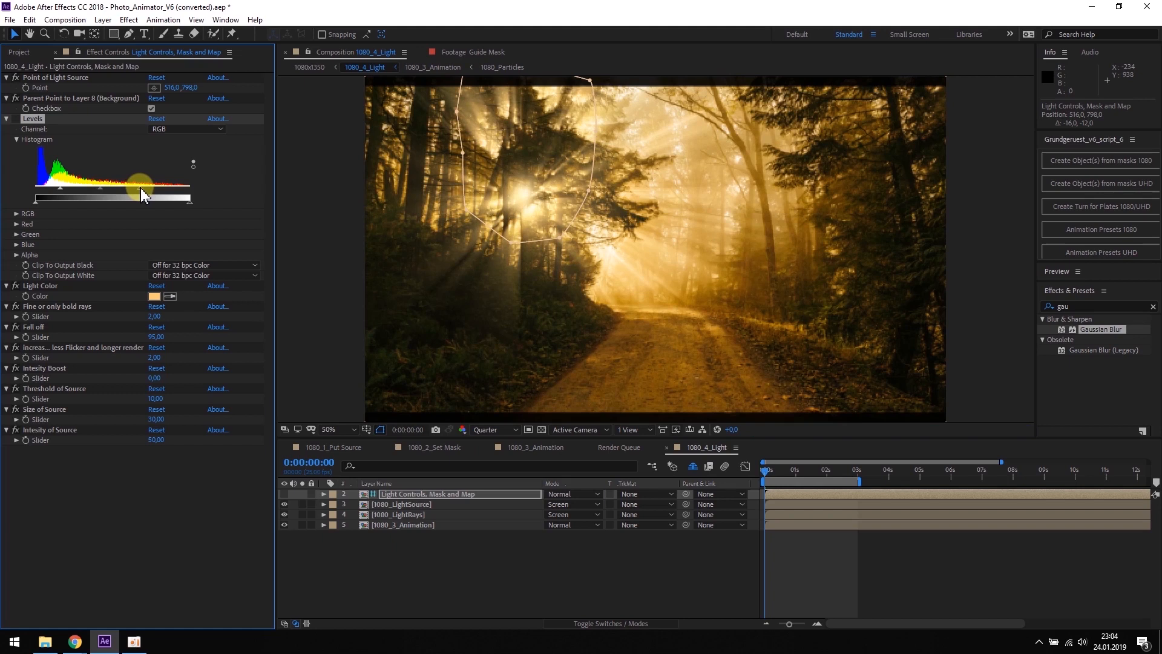
click(16, 338)
drag(216, 357, 242, 357)
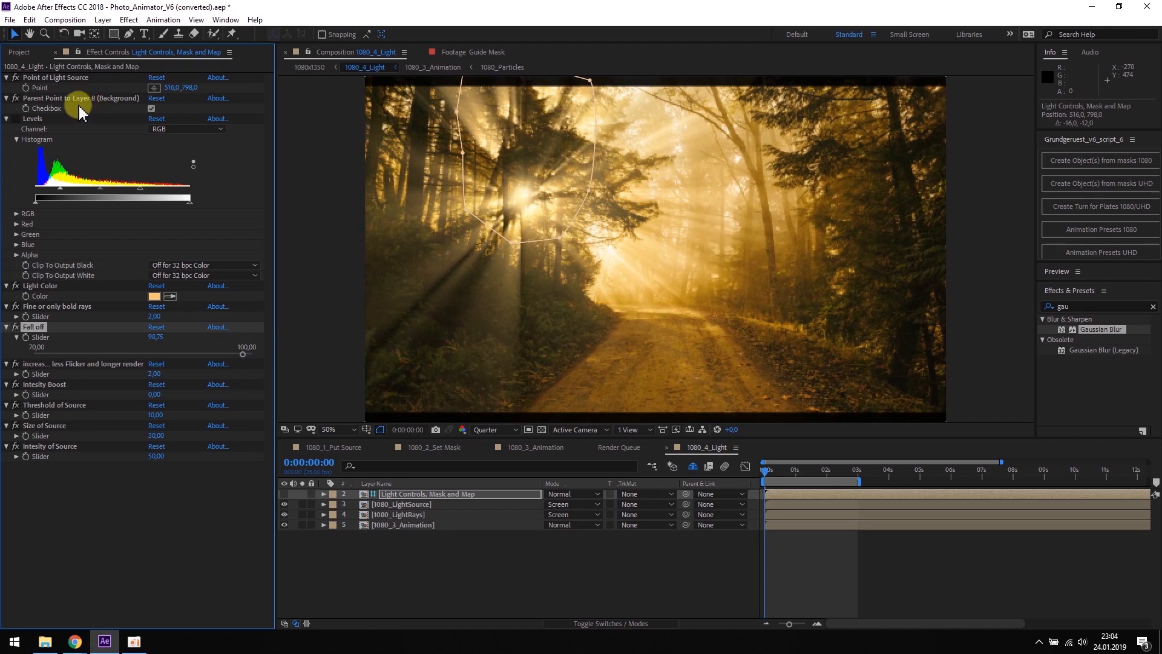
click(151, 108)
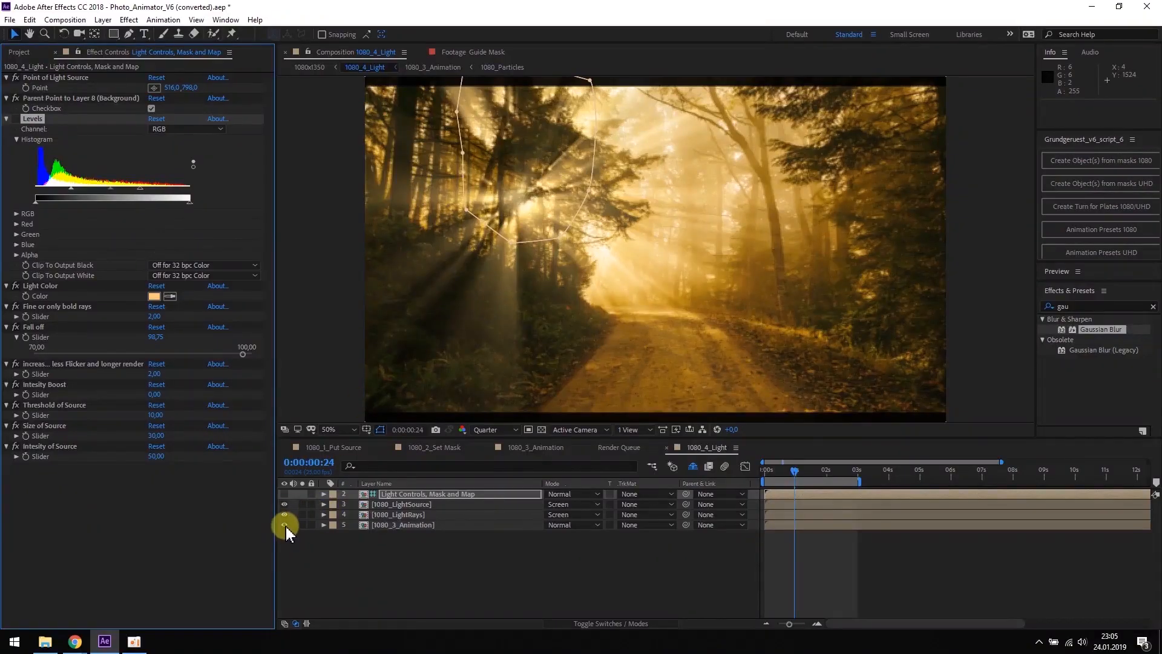
- Hide the 1080_3_Animation layer, refine the light's Levels midtones with an Intesity Boost of 0.89, and preview the rays alone
click(286, 526)
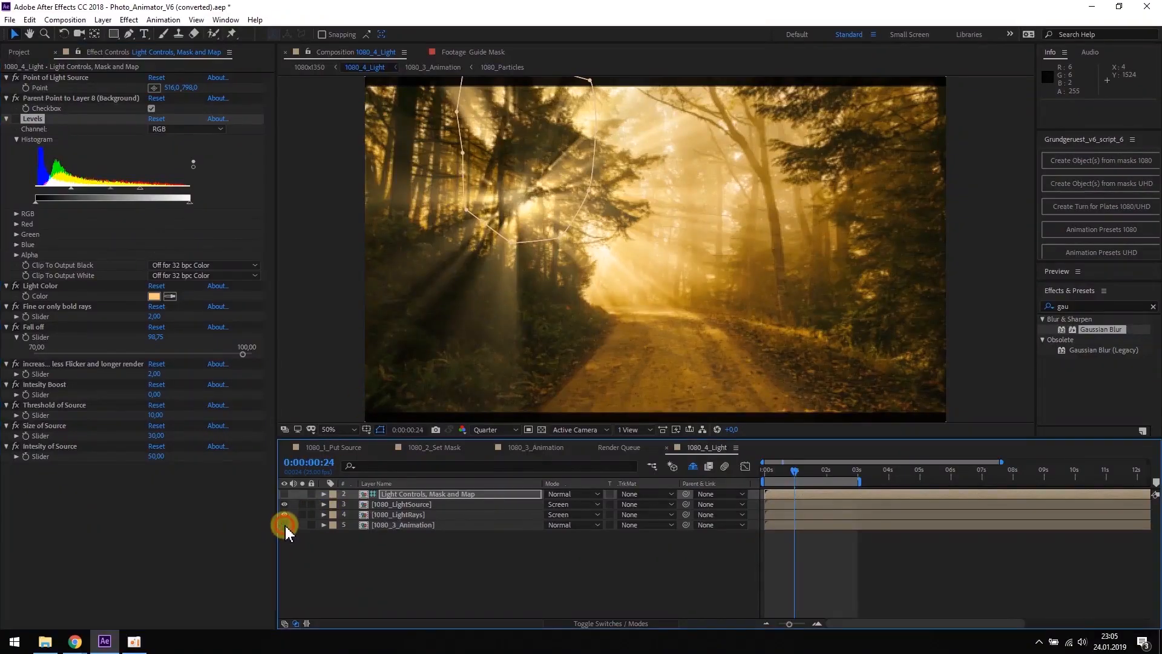
drag(112, 189, 100, 189)
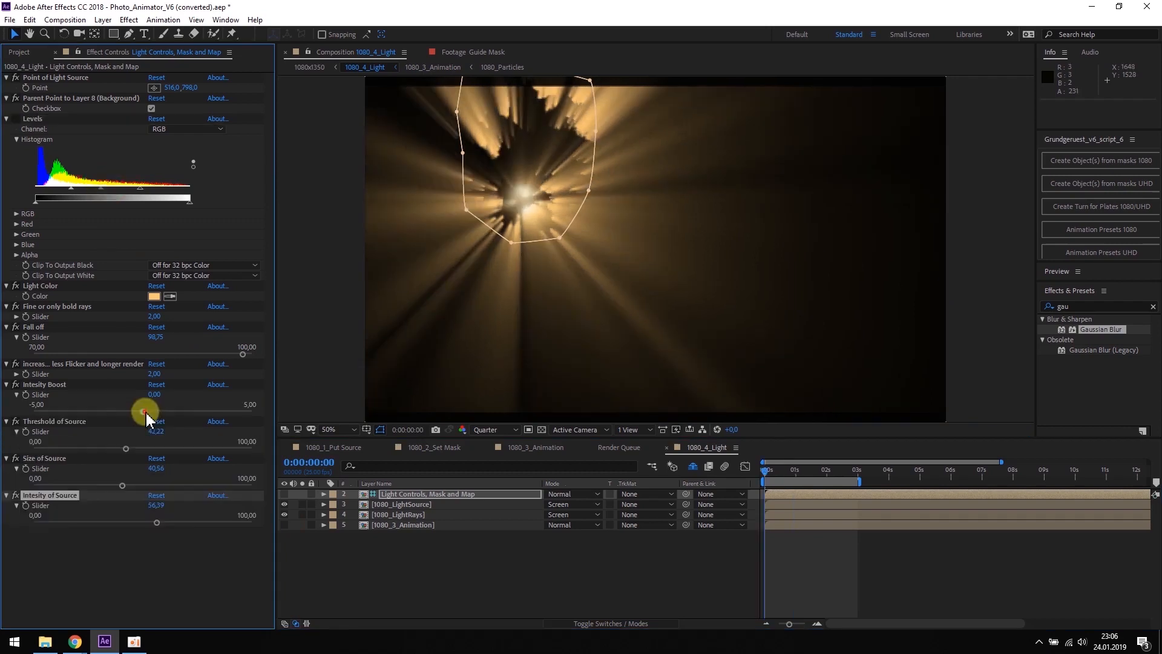
drag(146, 414, 156, 414)
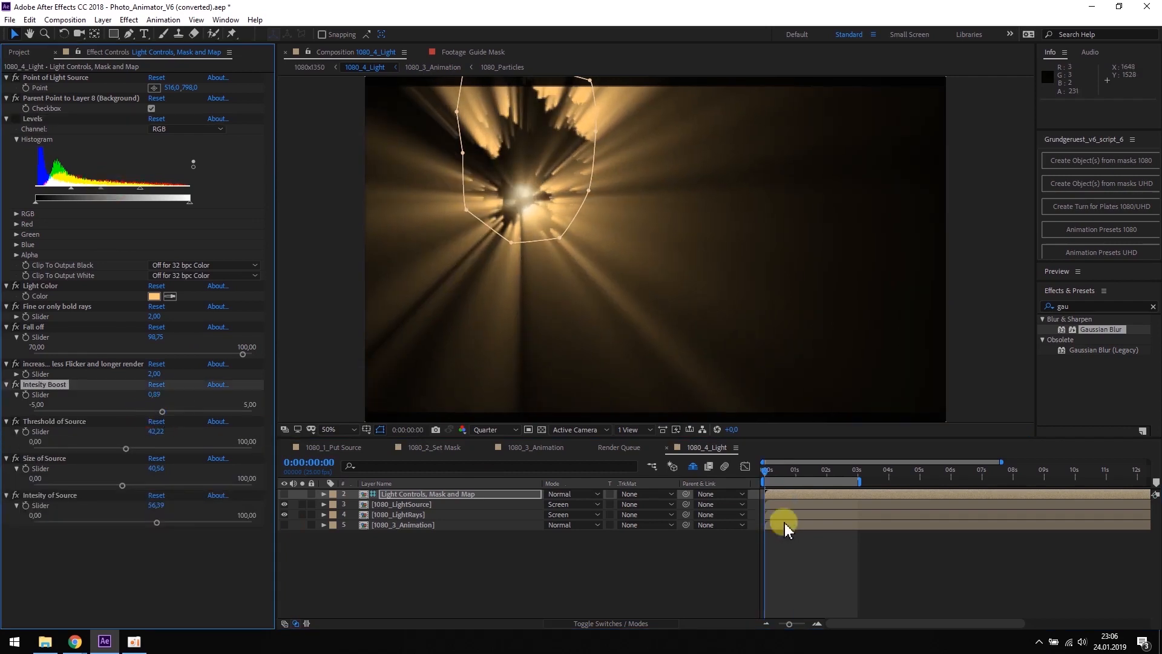
key(space)
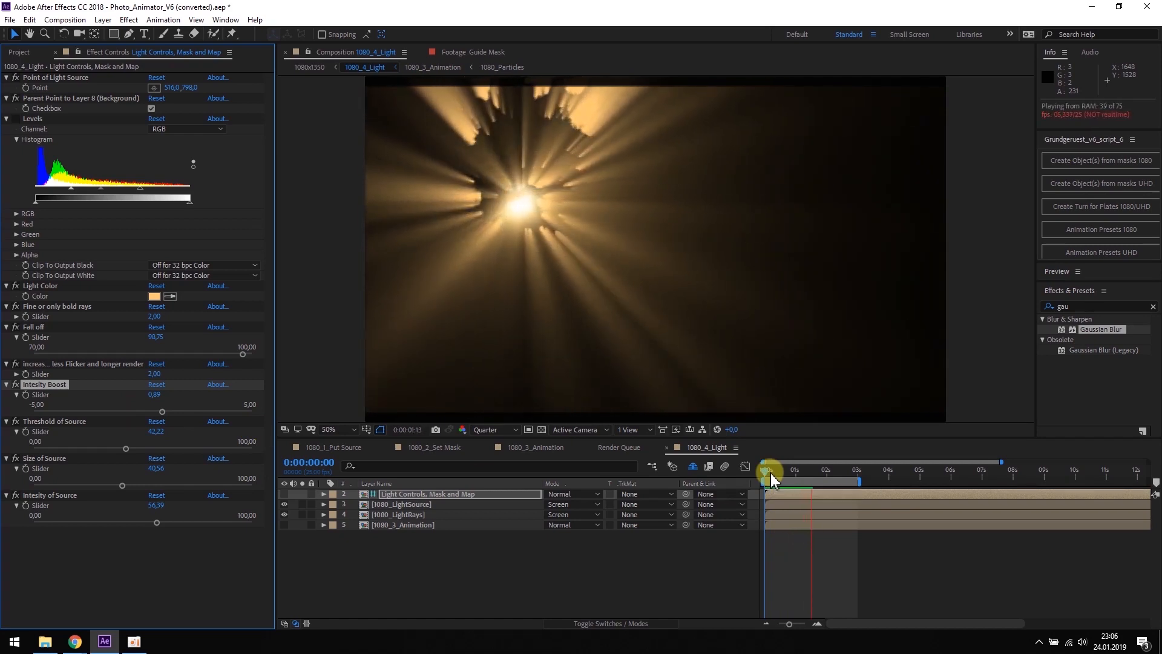
- Show the 1080_3_Animation layer again and preview the light composition from the start
click(285, 525)
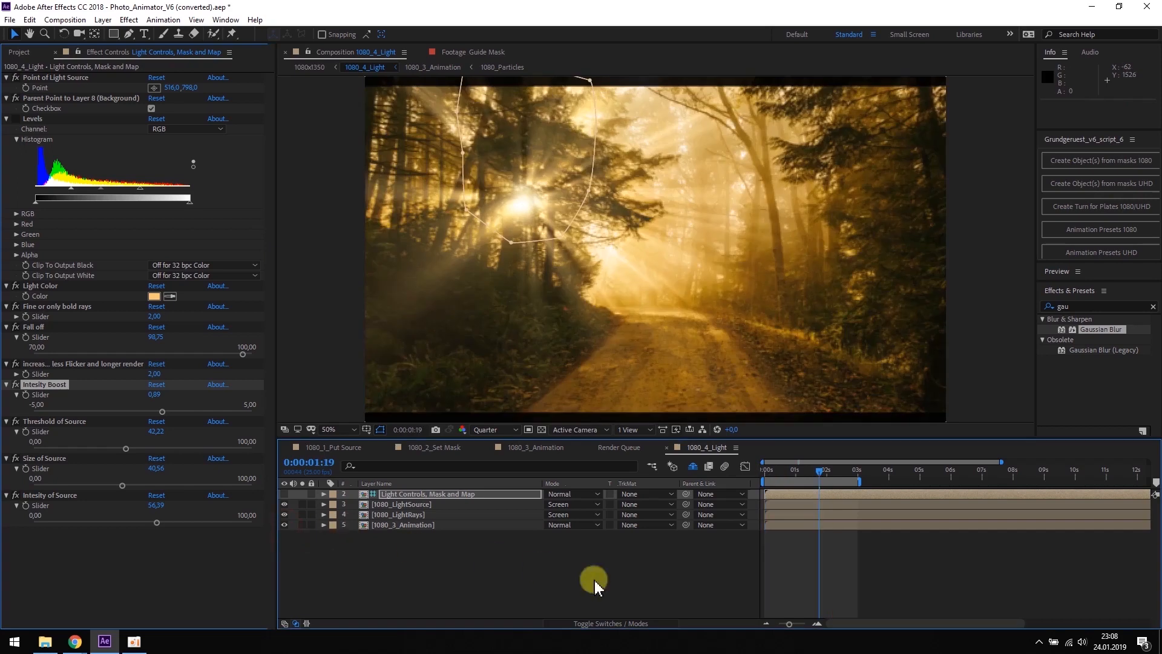
click(764, 470)
key(space)
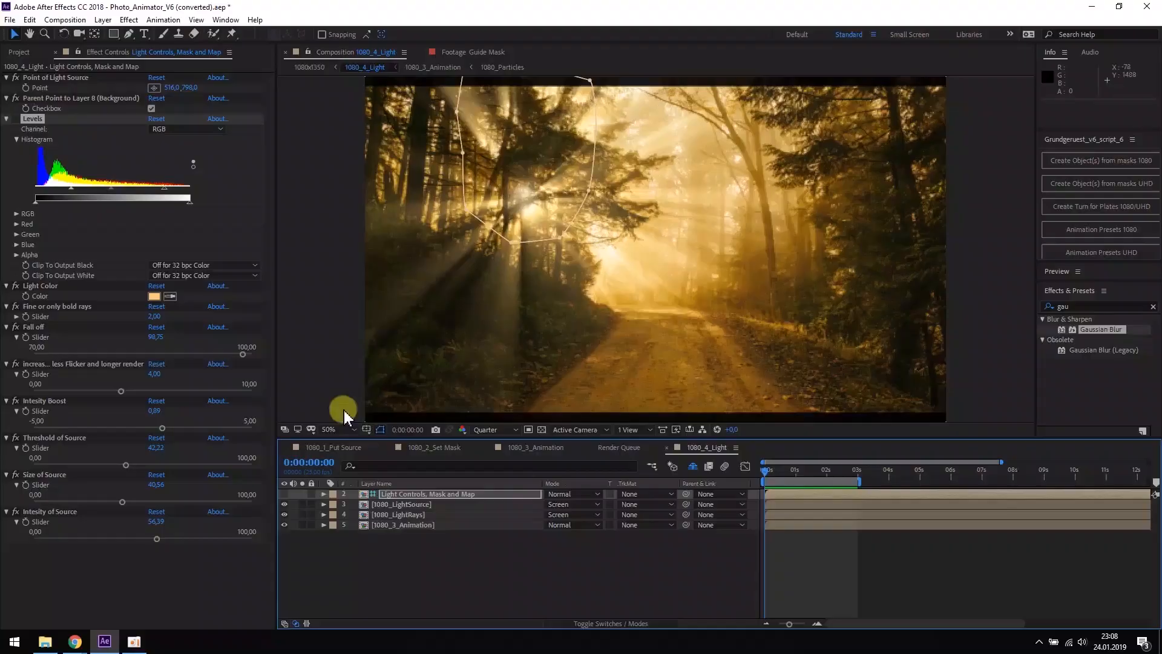
- In the 1080_3_Animation composition, enable particles on the Text/Particles Controls layer with an amount of 26.11 and a size of 8.67
click(533, 454)
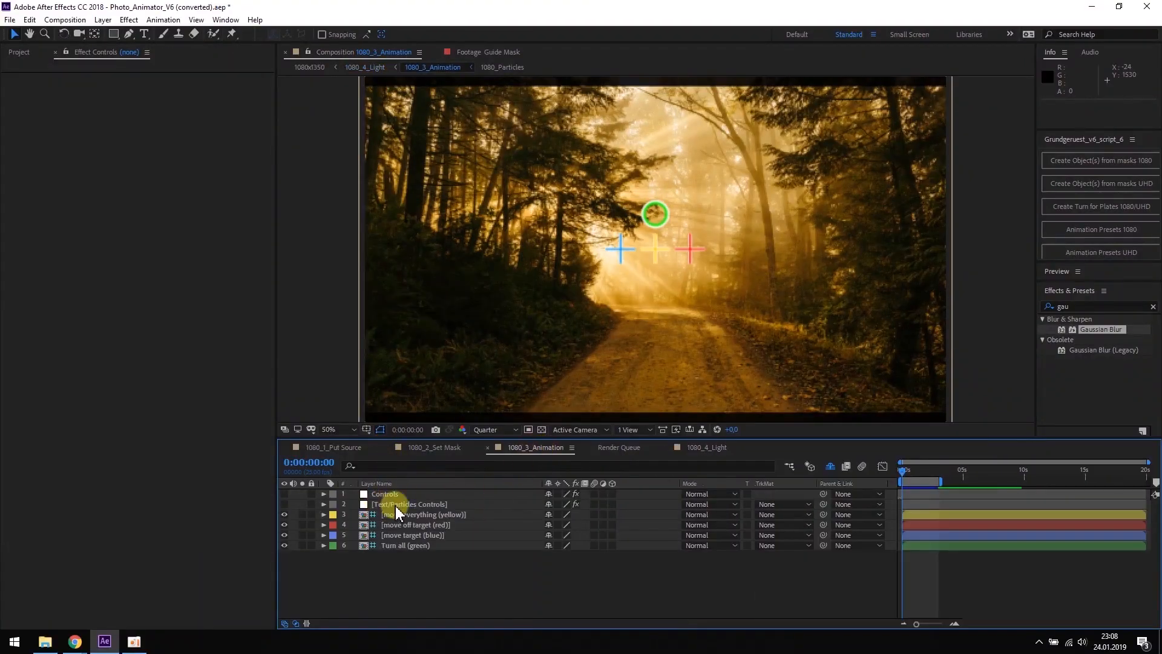
click(397, 505)
click(151, 186)
drag(155, 243, 93, 306)
drag(106, 224, 91, 225)
- Set the Particles Color to a pale warm orange and return to the 1080_4_Light composition
click(154, 355)
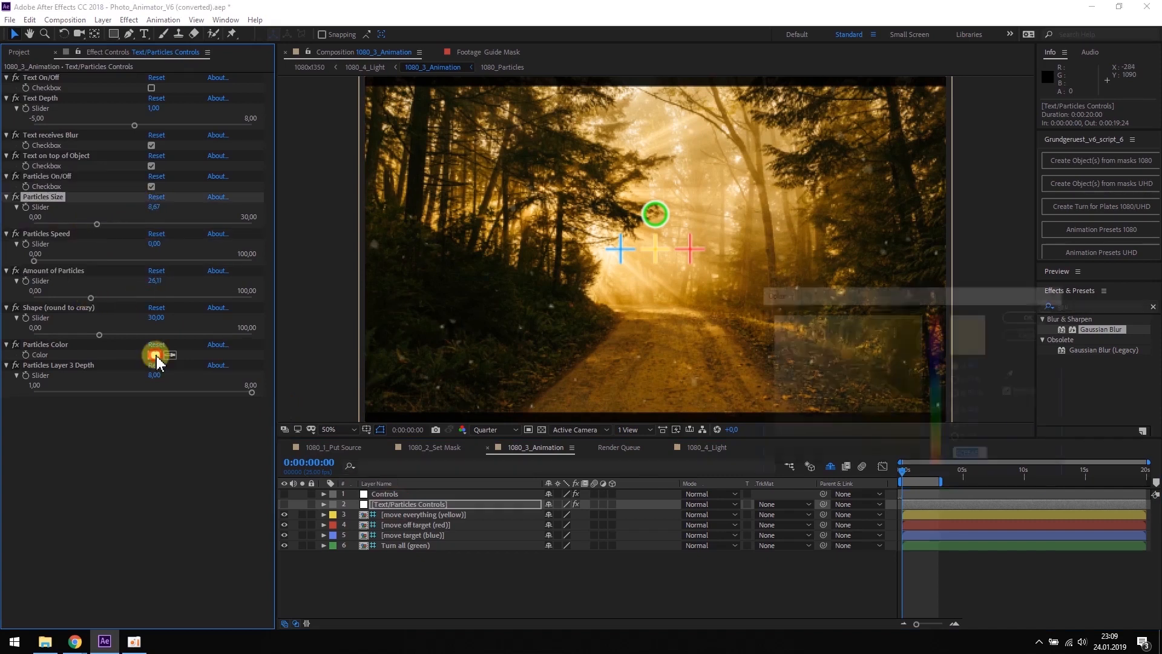
drag(945, 457, 940, 451)
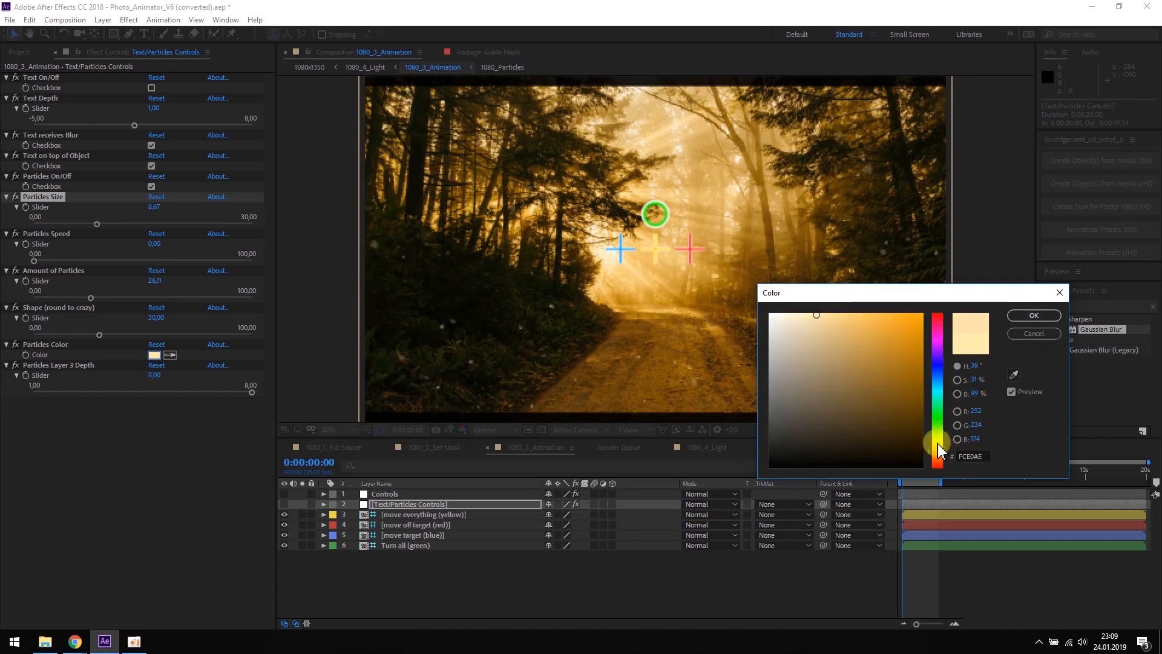
drag(829, 313, 821, 310)
click(1012, 319)
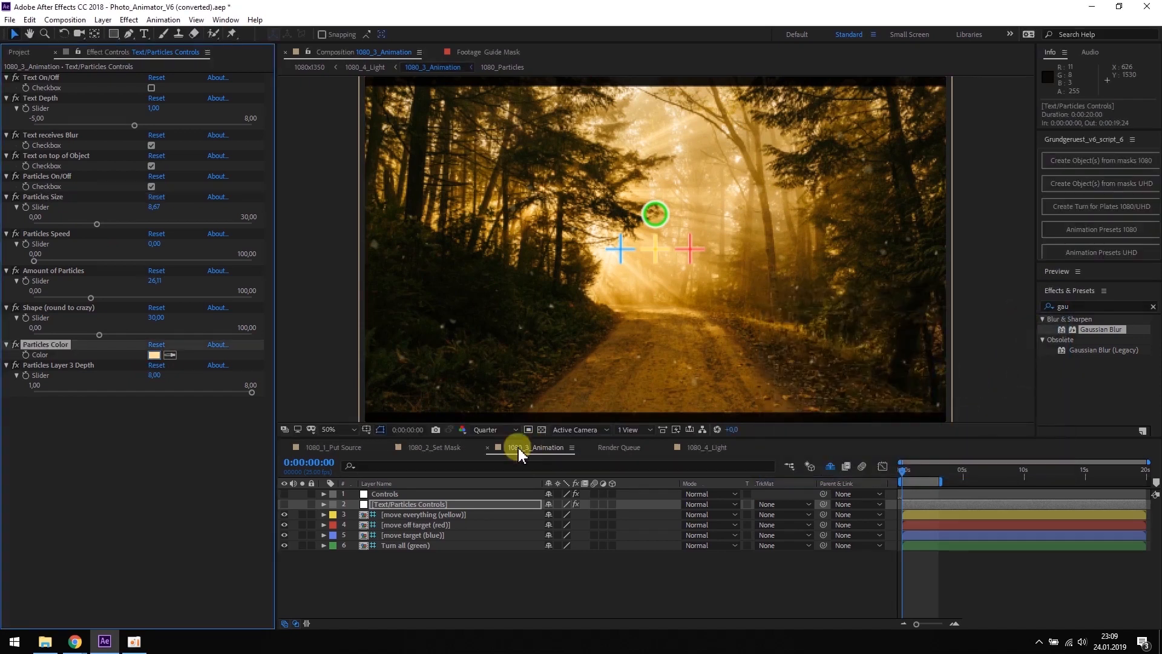
click(706, 449)
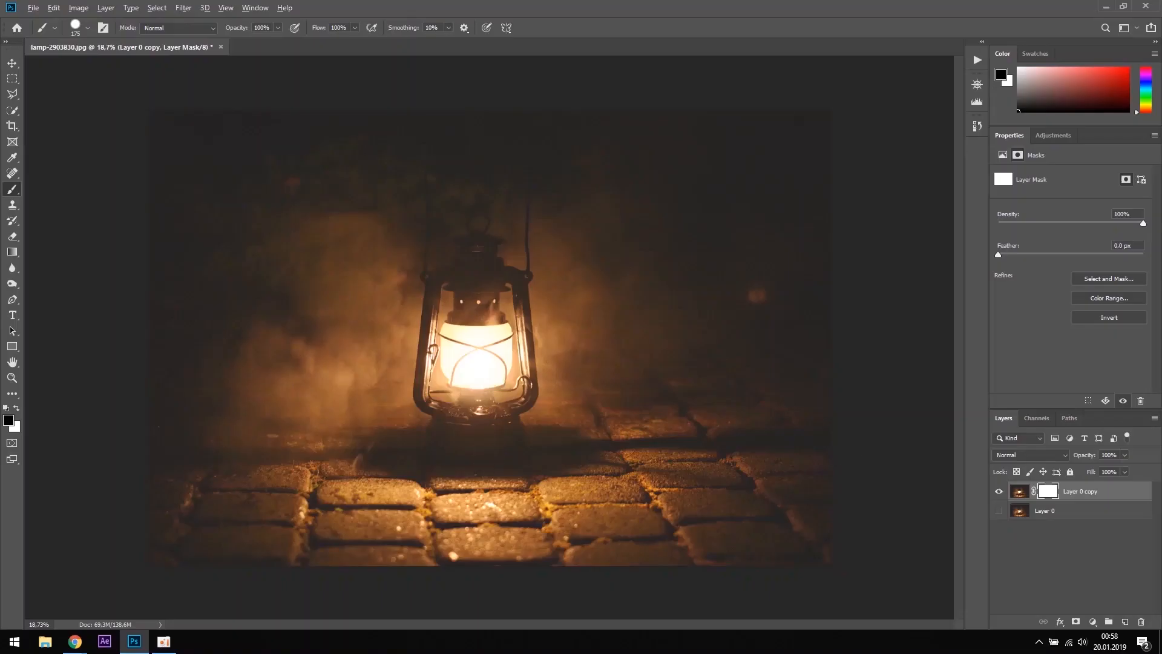
- In Photoshop, paint black on the Layer 0 copy mask to hide the background along the lantern's right outer edge
scroll(502, 453, up, 9)
key(])
drag(668, 383, 649, 308)
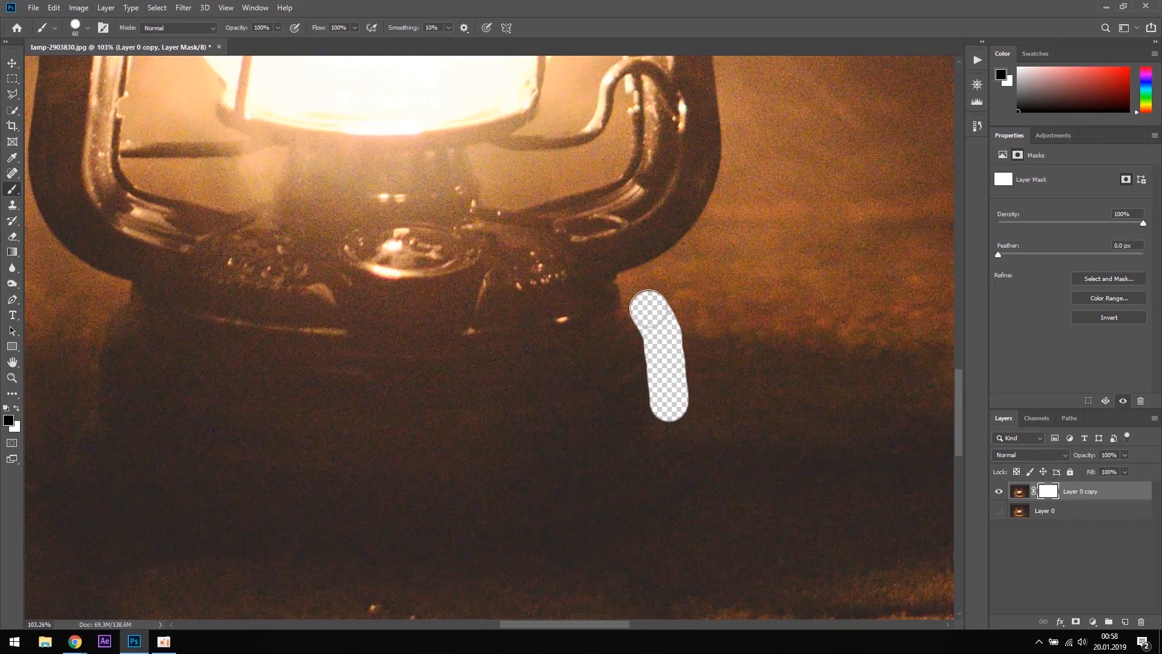
drag(683, 251, 697, 206)
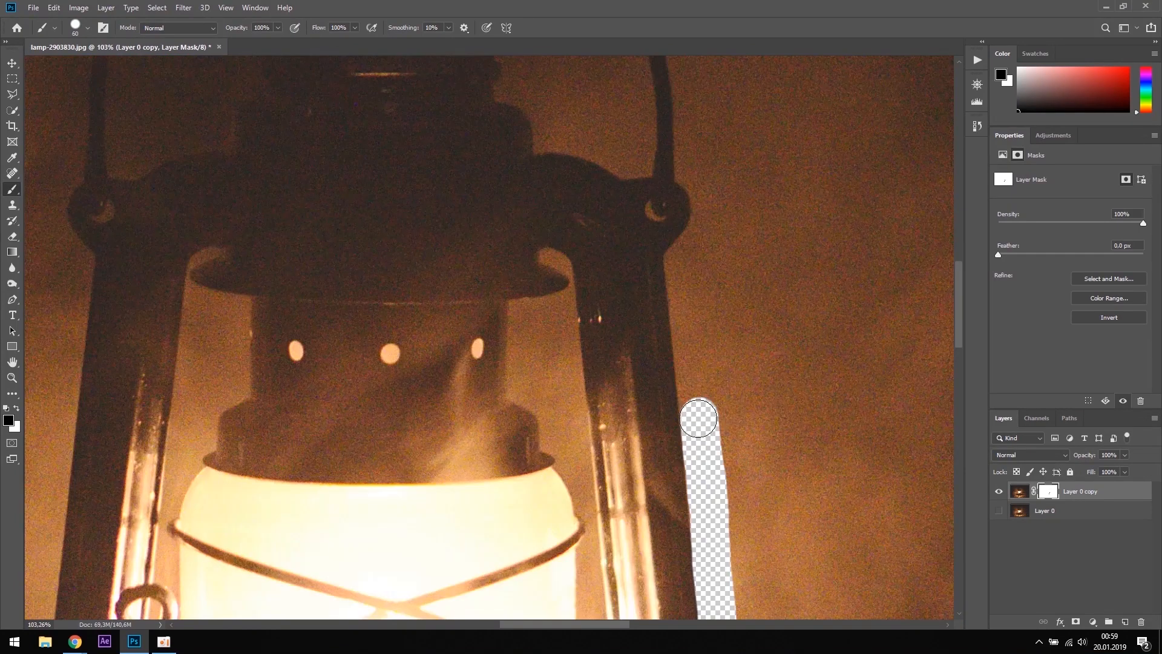
mouse_move(696, 416)
mouse_down()
mouse_move(687, 254)
mouse_move(707, 174)
mouse_up()
drag(682, 143, 678, 91)
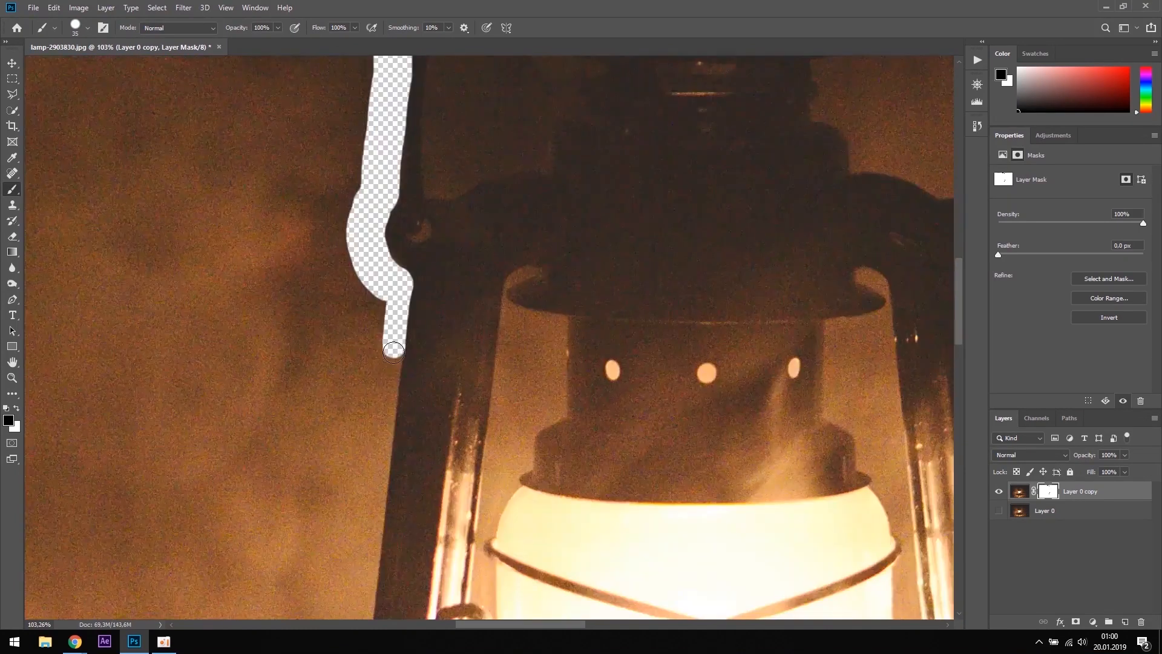
- Paint away the background on the mask along the lantern's left edge and inside its wire handle
mouse_move(390, 336)
mouse_down()
mouse_move(381, 378)
mouse_move(363, 390)
mouse_up()
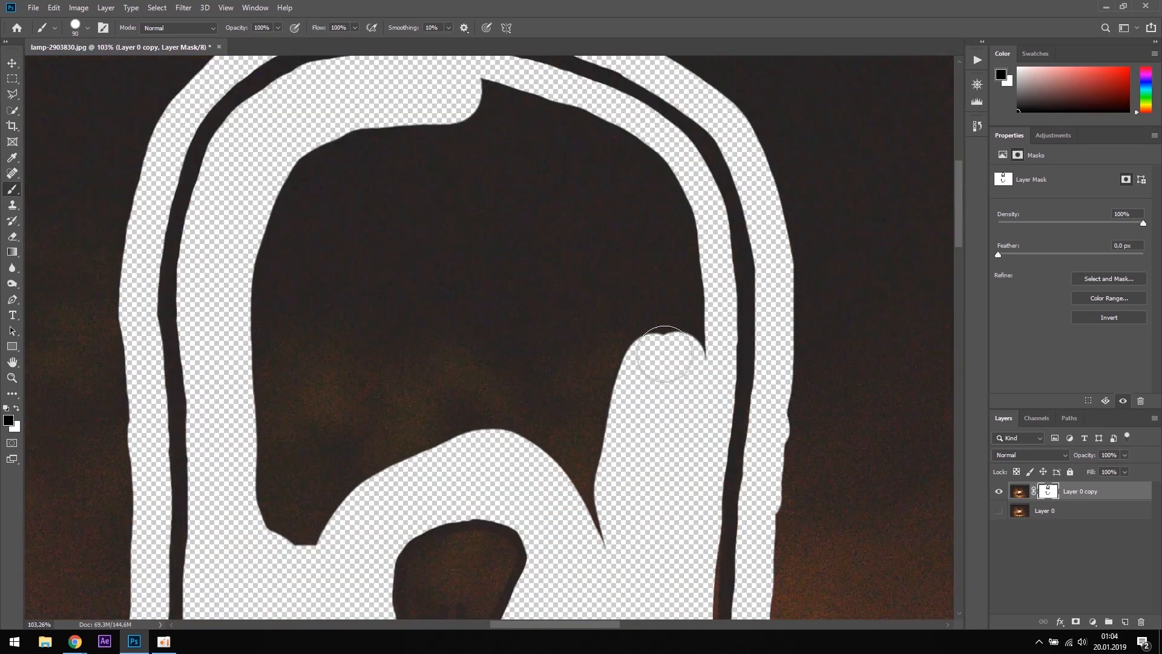
mouse_move(662, 338)
mouse_down()
mouse_move(462, 99)
mouse_move(472, 402)
mouse_move(365, 393)
mouse_move(496, 291)
mouse_up()
scroll(387, 356, down, 10)
scroll(446, 431, up, 2)
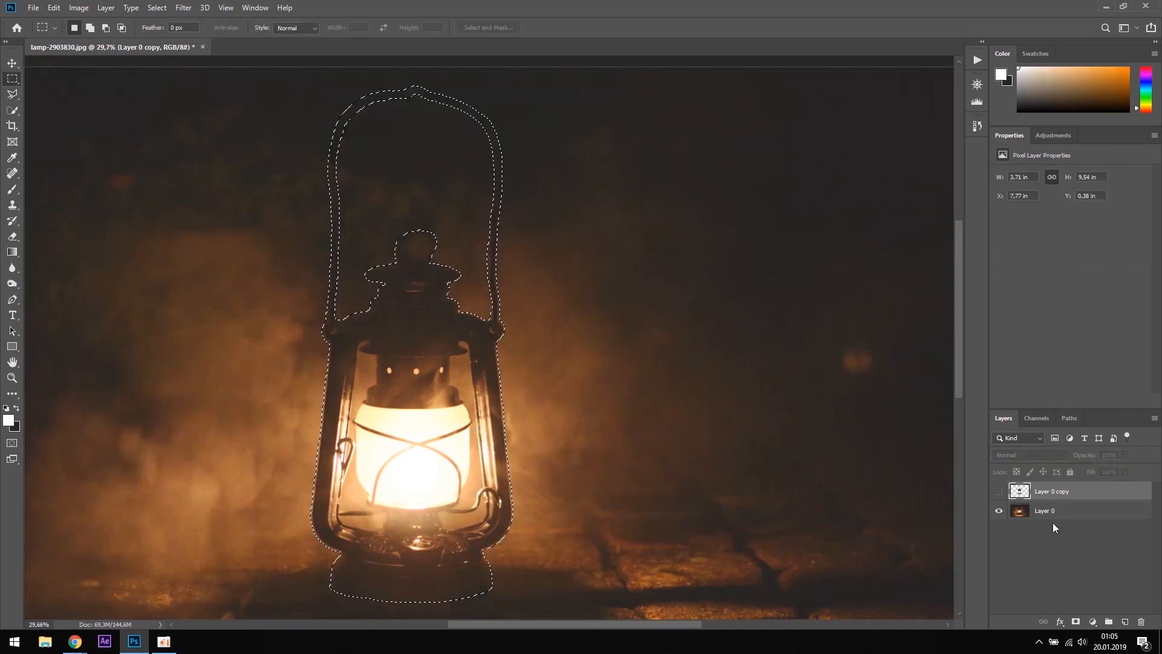
- Remove the selected lantern from Layer 0 with a Content-Aware fill, then deselect
click(1052, 511)
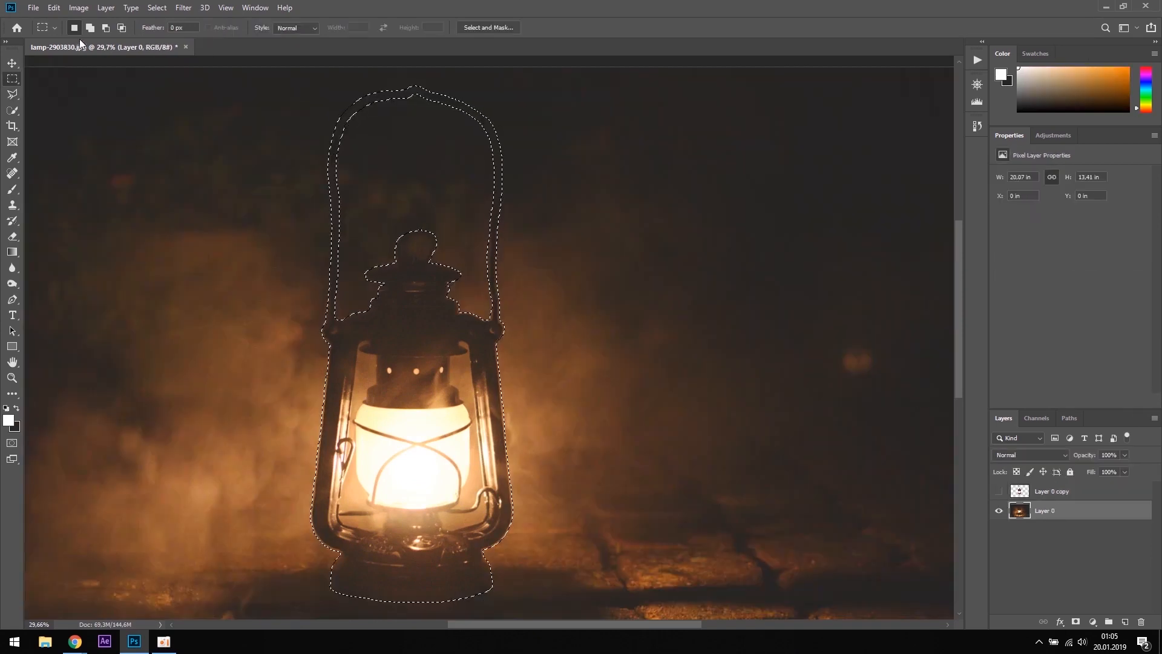
click(54, 8)
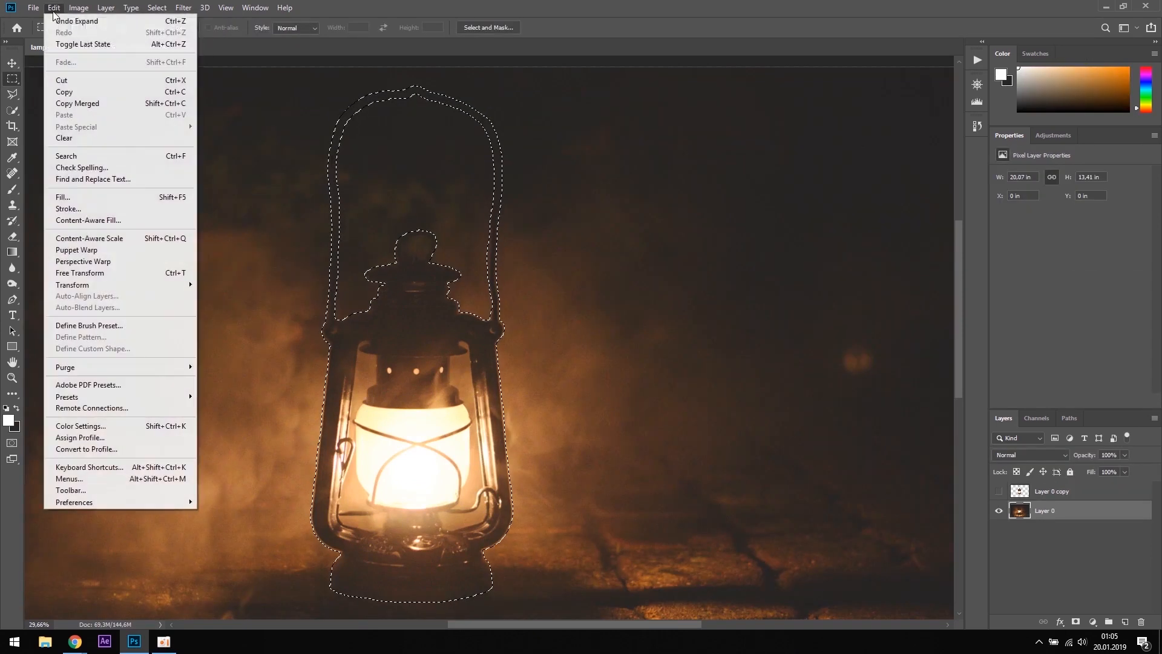
click(102, 200)
click(1045, 328)
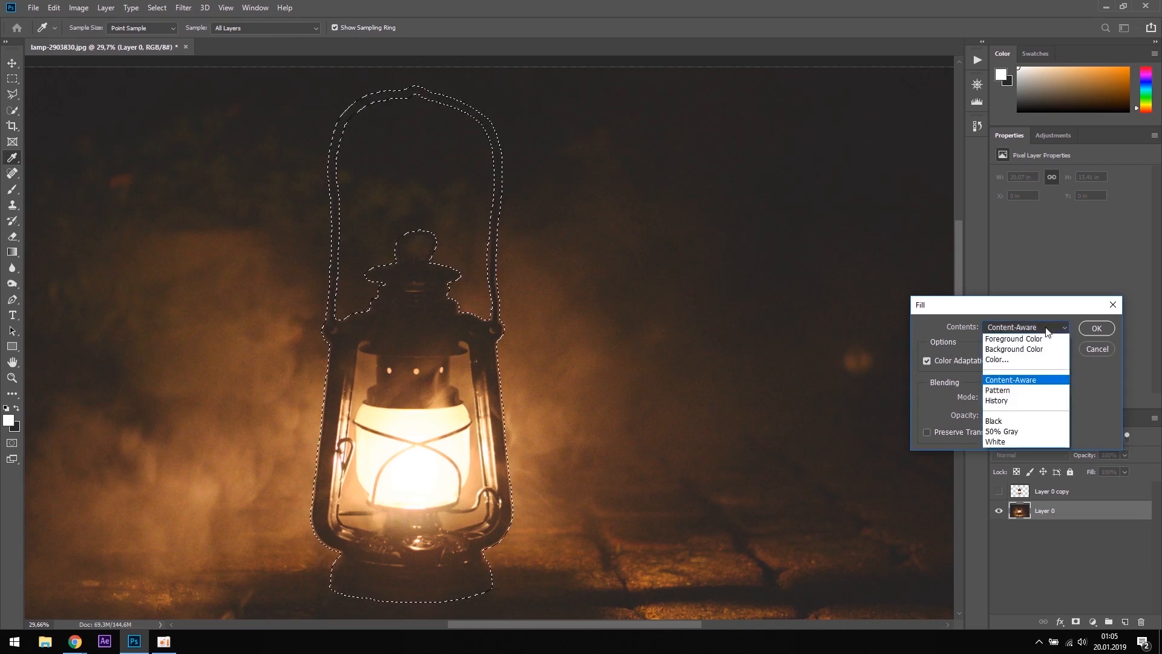
click(1015, 380)
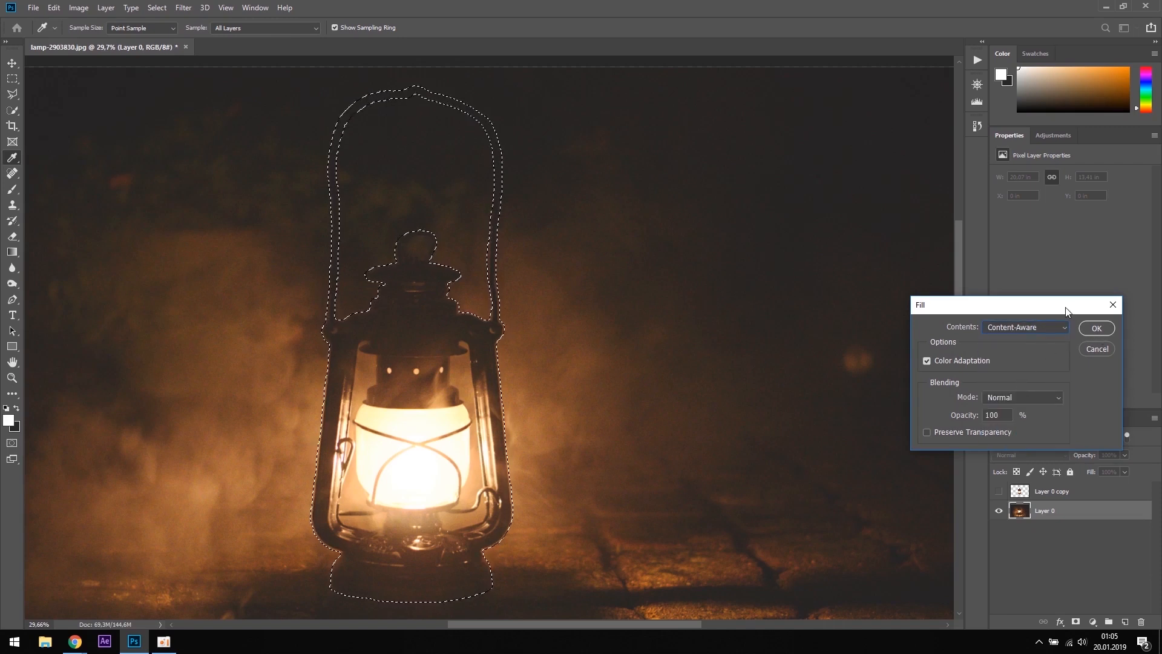
drag(1066, 312, 679, 215)
click(718, 236)
key(m)
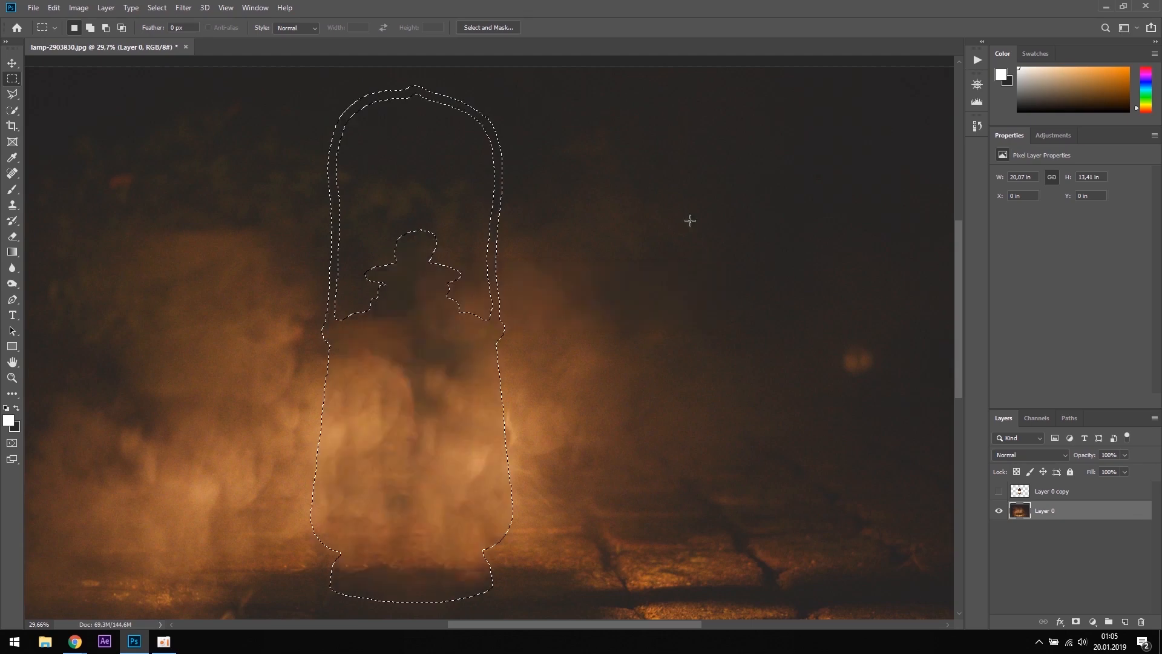
key(ctrl+d)
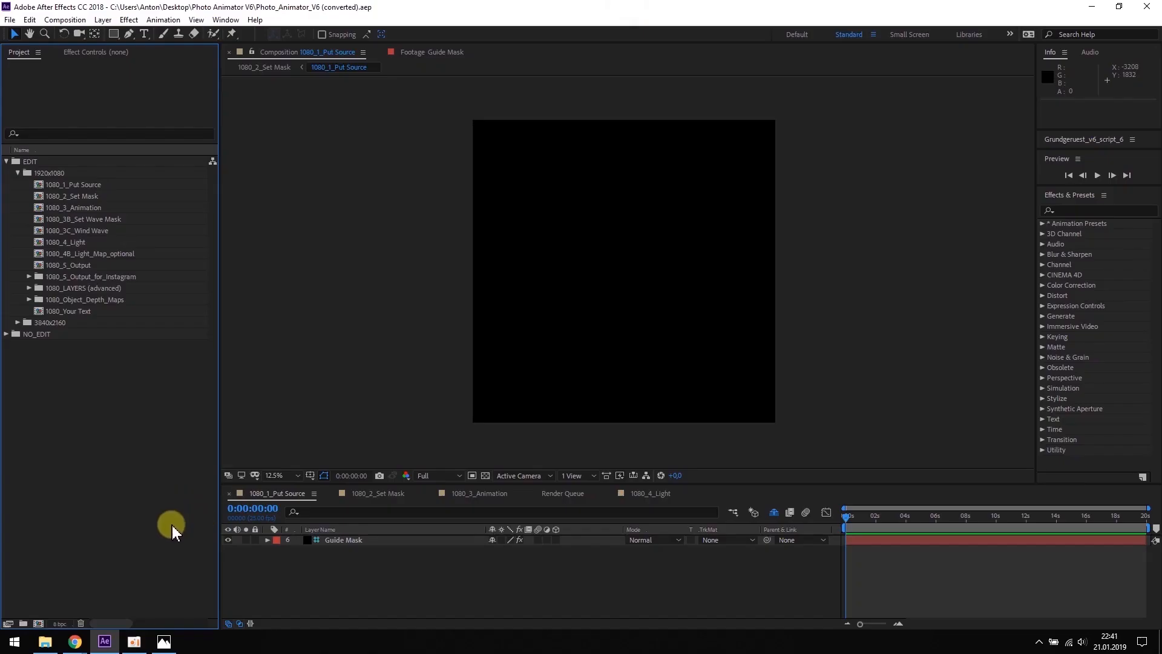
- In After Effects, import lamp.png and lamp_background.jpg from the file explorer into the project
click(45, 641)
drag(626, 372, 101, 428)
click(93, 412)
- Add lamp_background.jpg beneath the Guide Mask in the 1080_1_Put Source composition and scale it down to the frame width
click(60, 184)
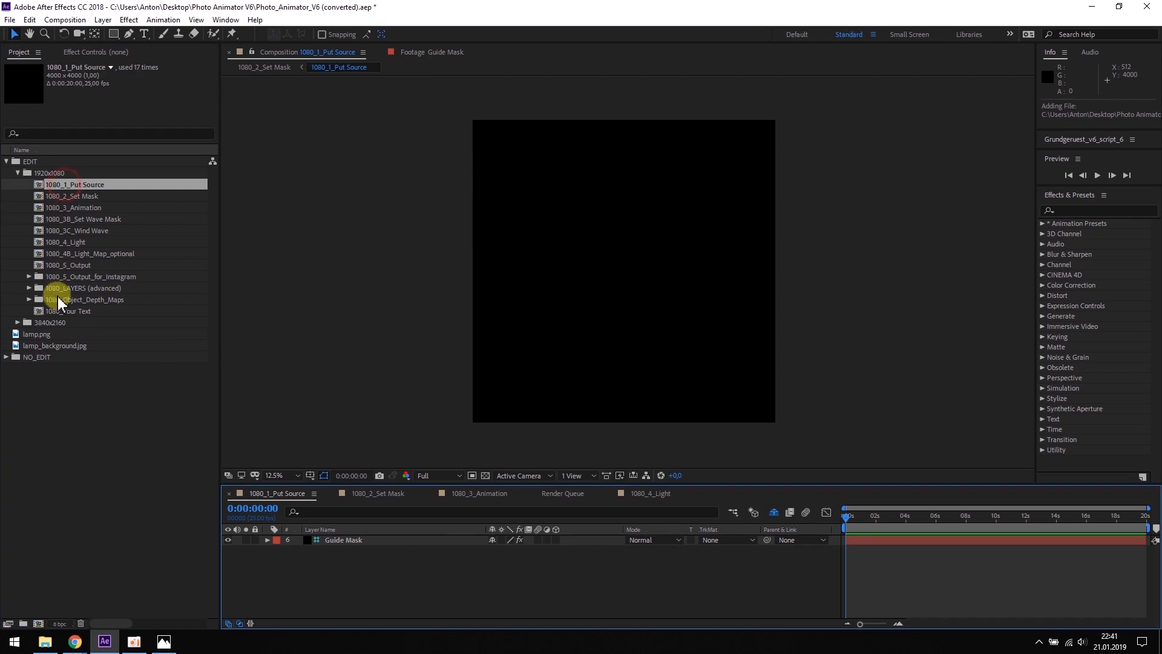
drag(49, 348, 318, 554)
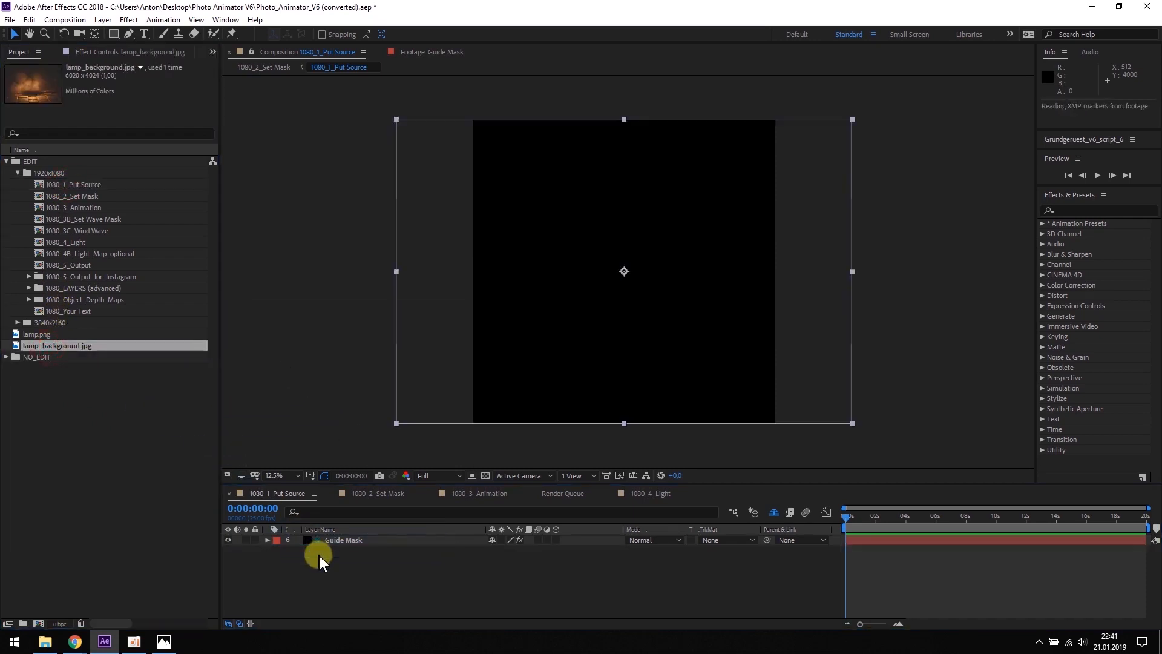
drag(853, 121, 794, 168)
drag(680, 217, 679, 222)
click(238, 432)
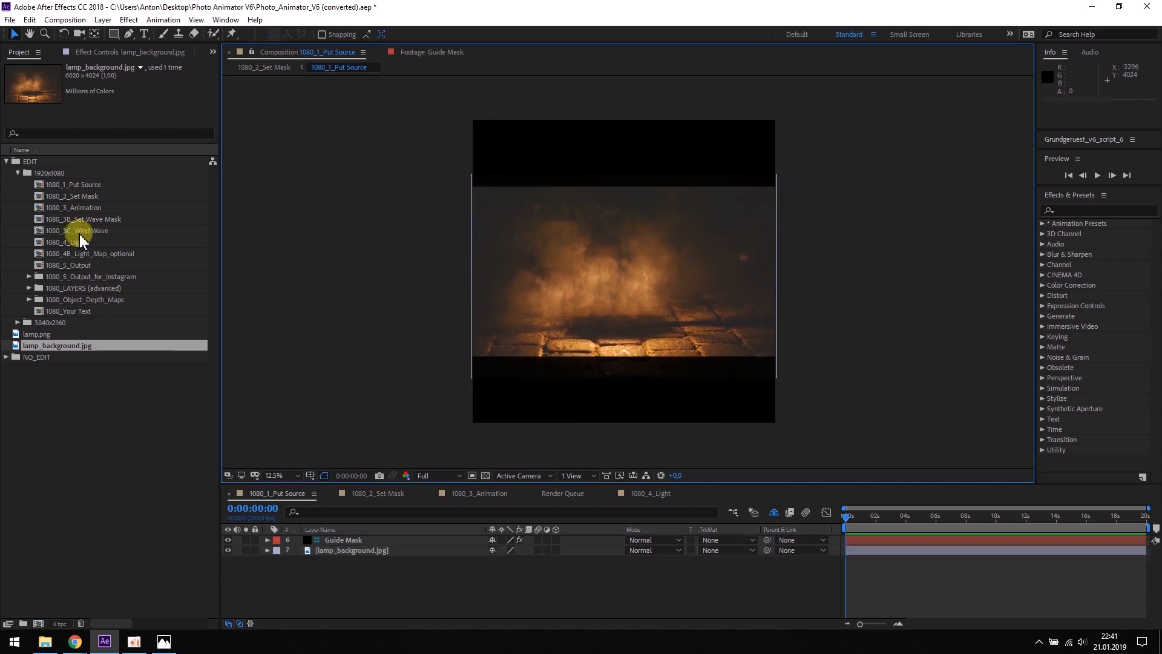
- In the 1080_2_Set Mask composition, draw a rectangular mask on the MASK layer across the upper half of the lamp background
double_click(67, 196)
click(115, 38)
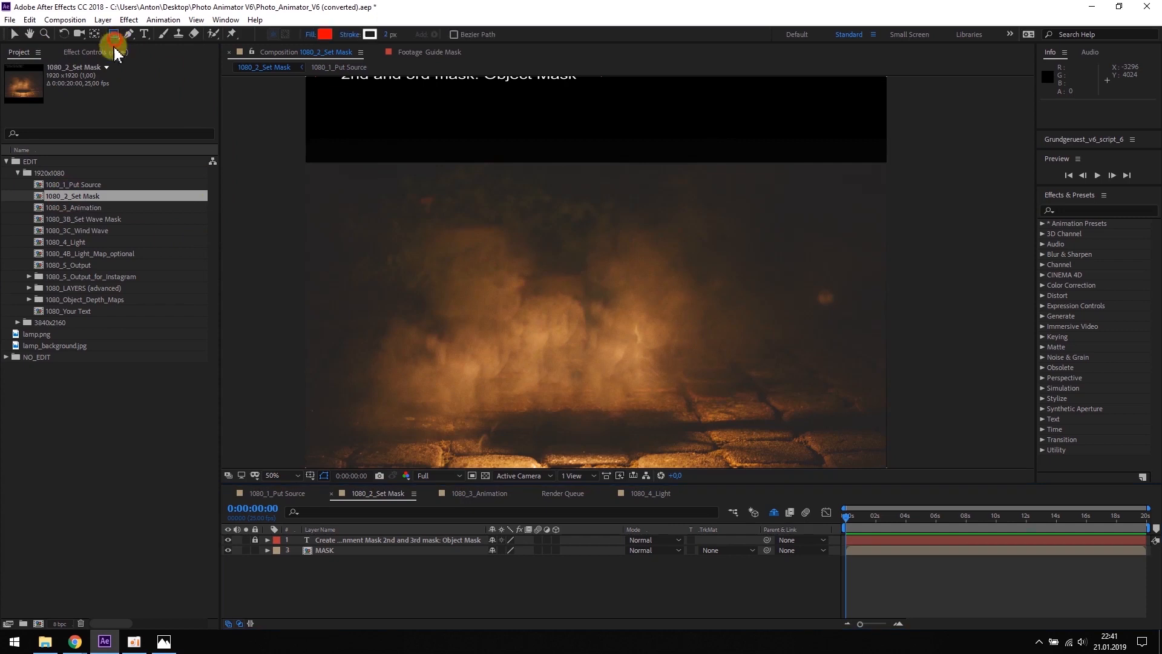
click(325, 551)
drag(288, 153, 896, 311)
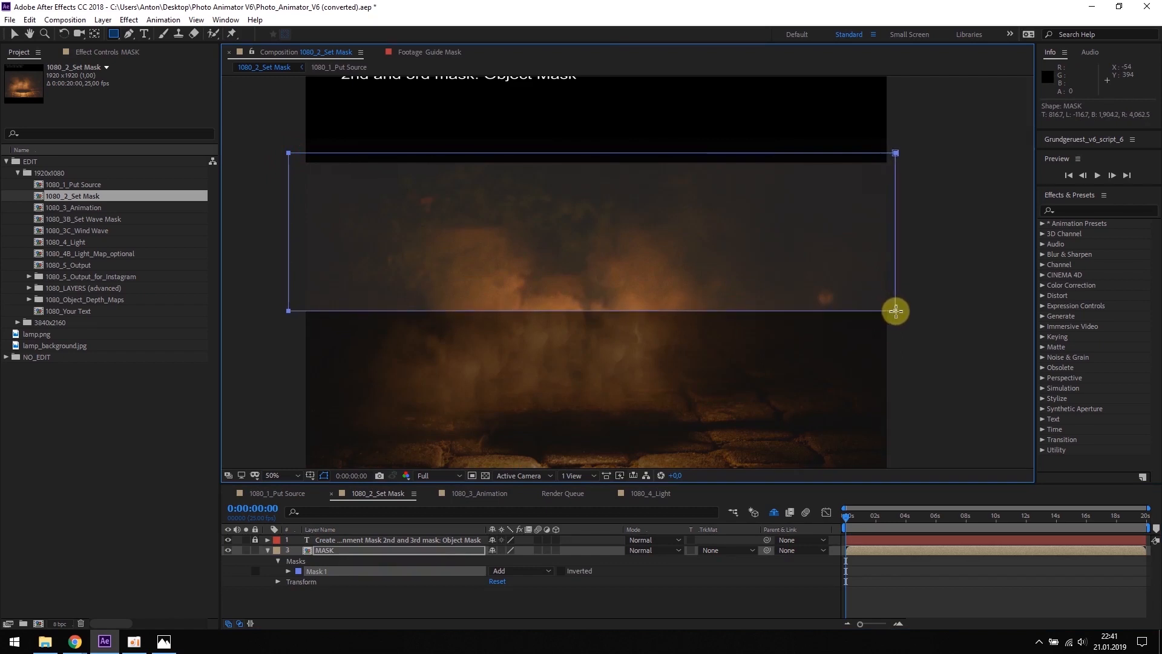
- In the 1080_3_Animation composition, set Layer Size Mask1 on the Controls layer to 17.98, using Visual Help Mode temporarily to judge the slices
click(73, 208)
double_click(73, 210)
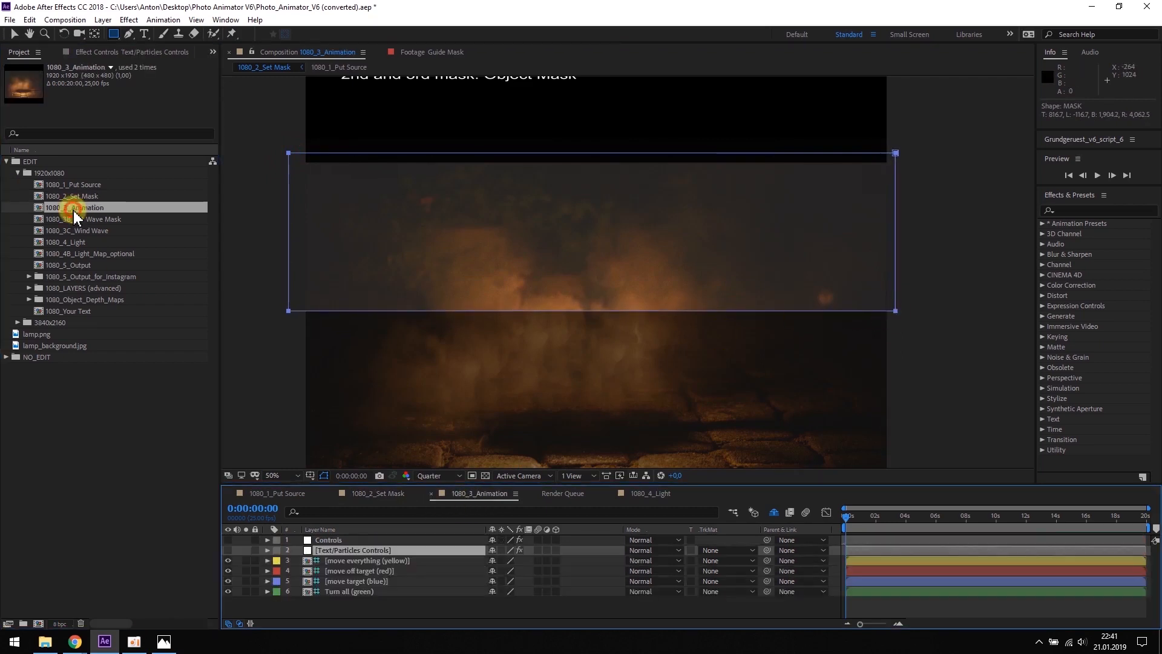
click(334, 539)
click(332, 539)
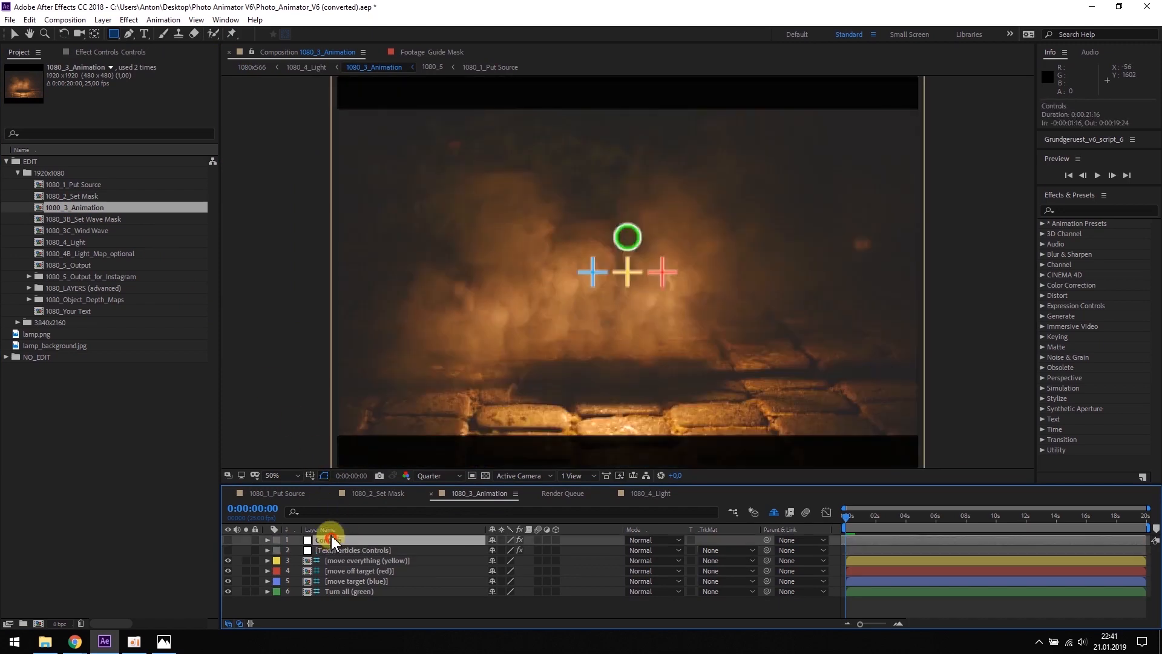
click(103, 53)
click(123, 87)
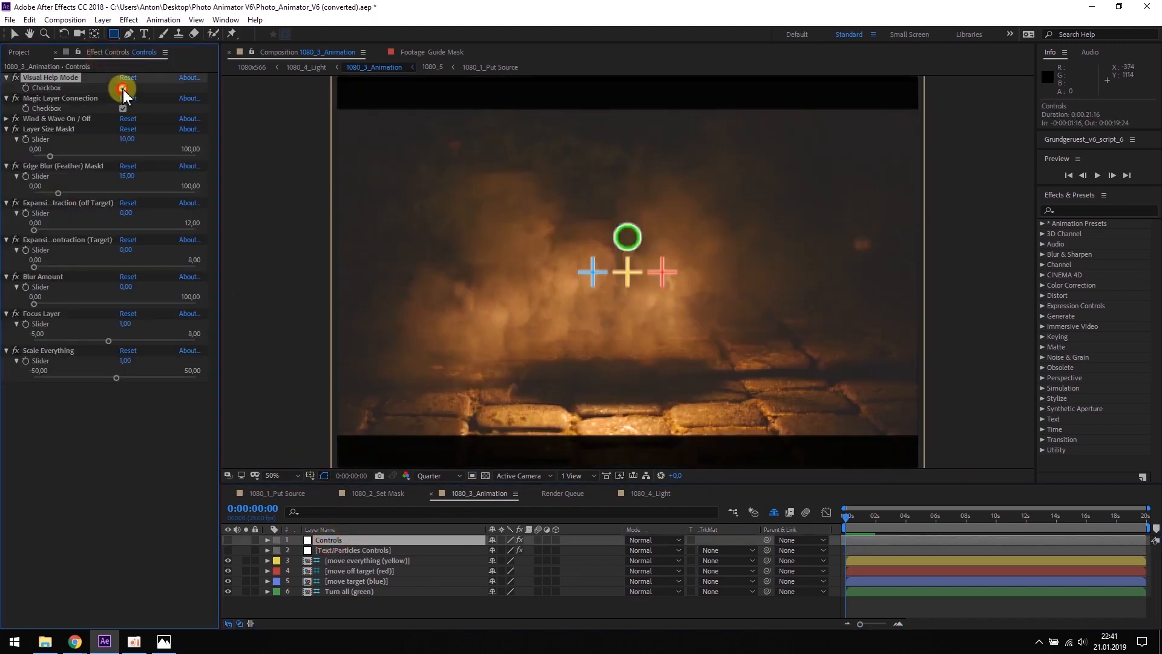
drag(52, 157, 63, 157)
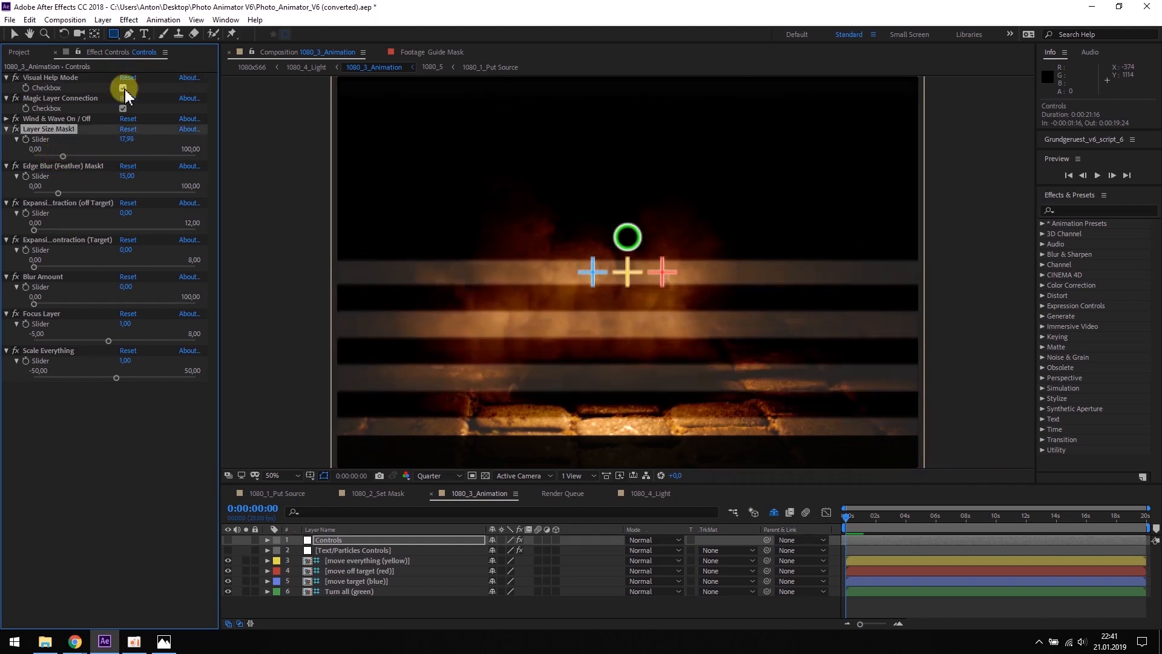
click(123, 88)
- Open the 1080_3 composition from the 1080_LAYERS (advanced) folder and add lamp.png above the Wind and Wave 1080 layer
click(19, 52)
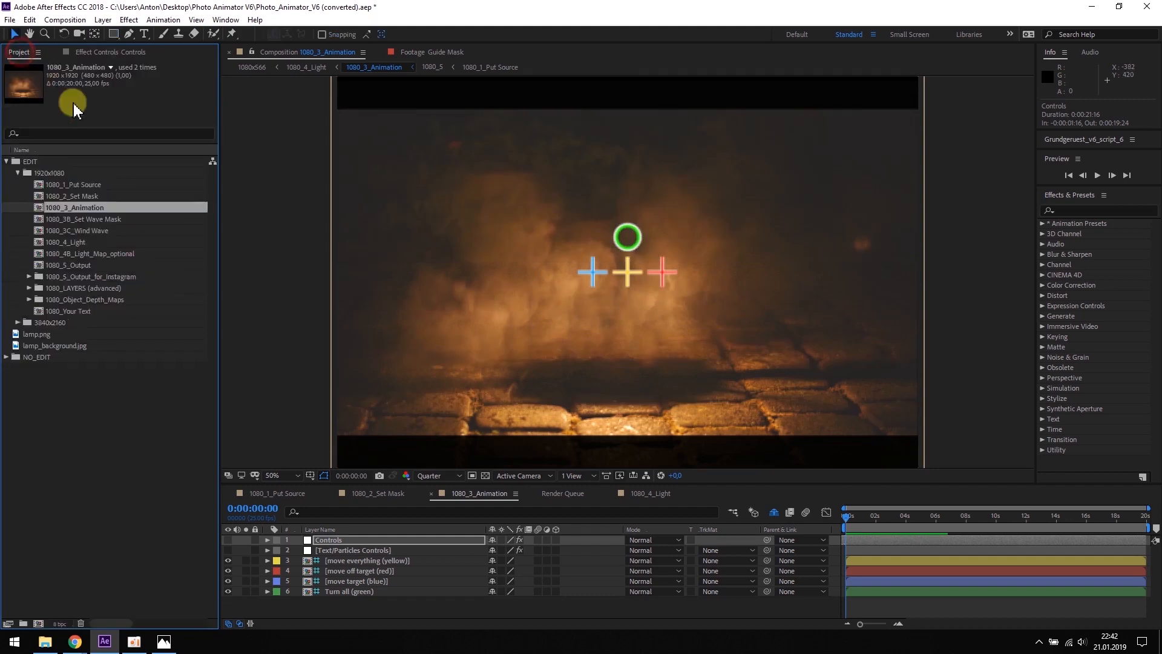
click(28, 289)
double_click(68, 326)
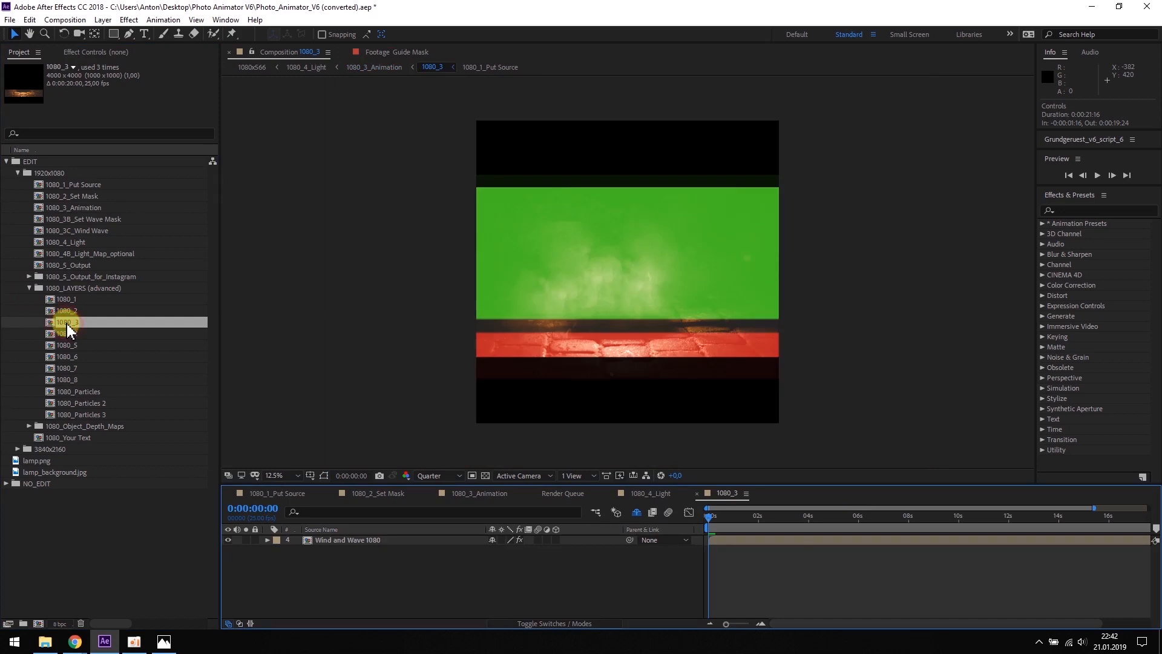
drag(44, 461, 335, 539)
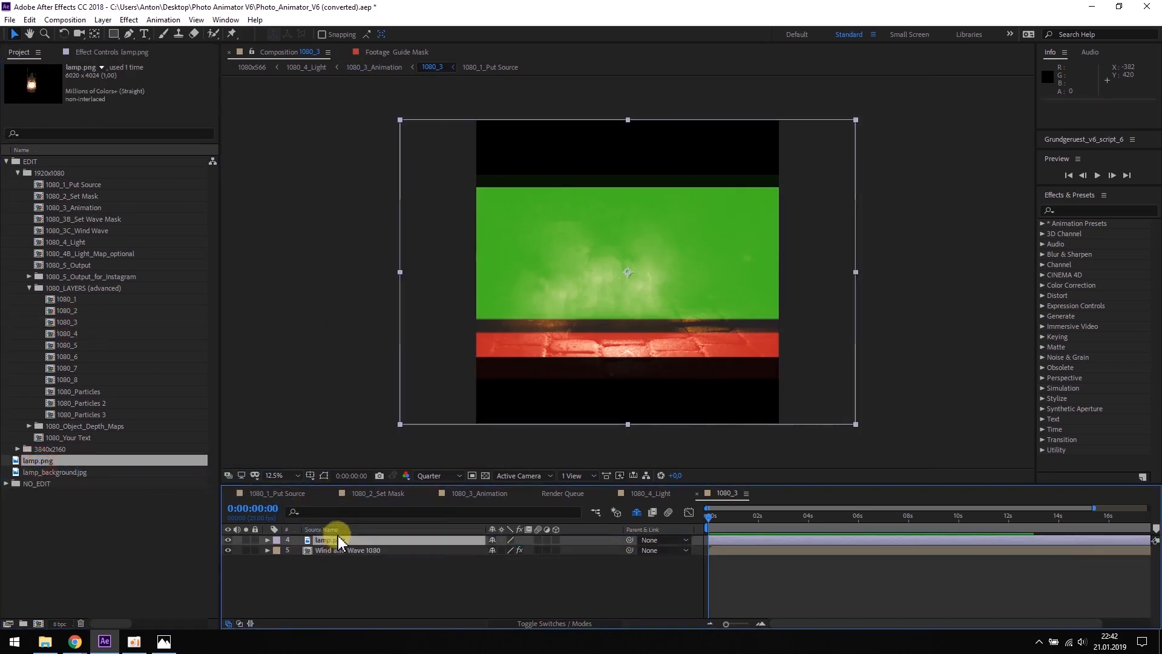
- Scale the lamp.png layer to 67% and shift it slightly down, then deselect it
key(s)
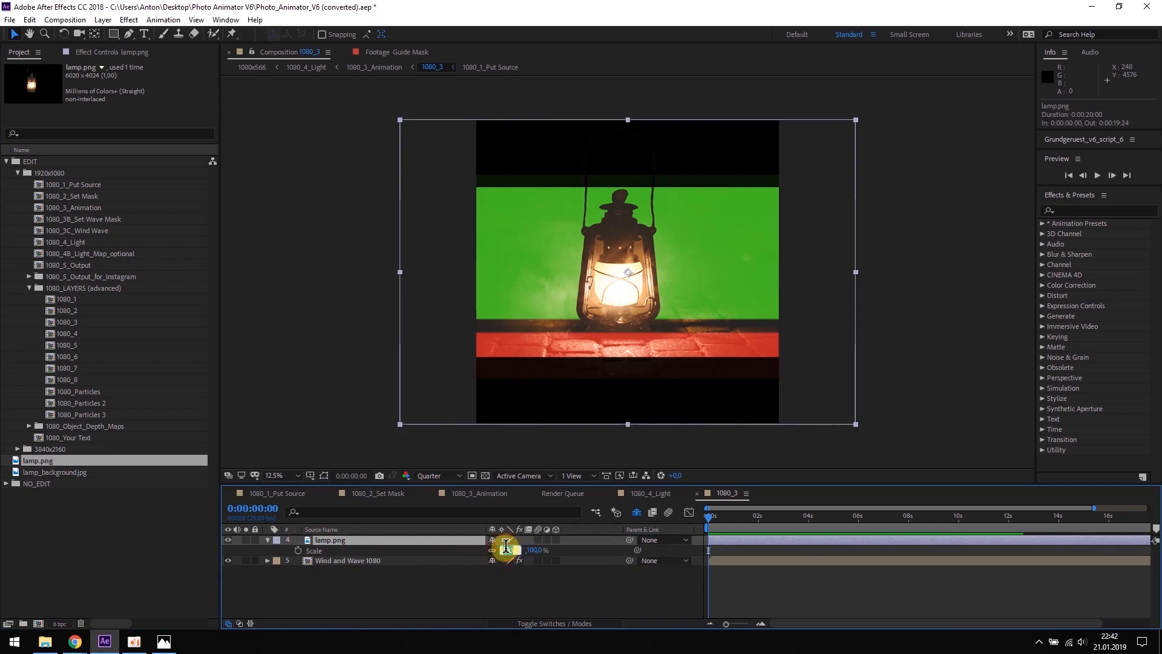
click(507, 550)
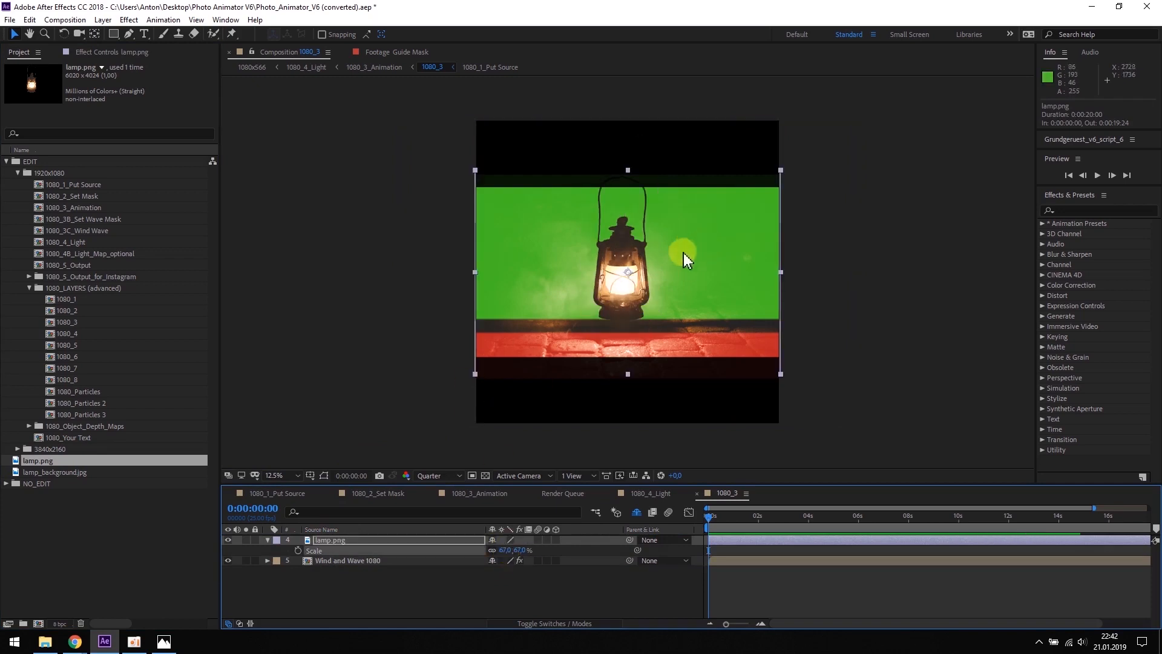
drag(673, 260, 674, 267)
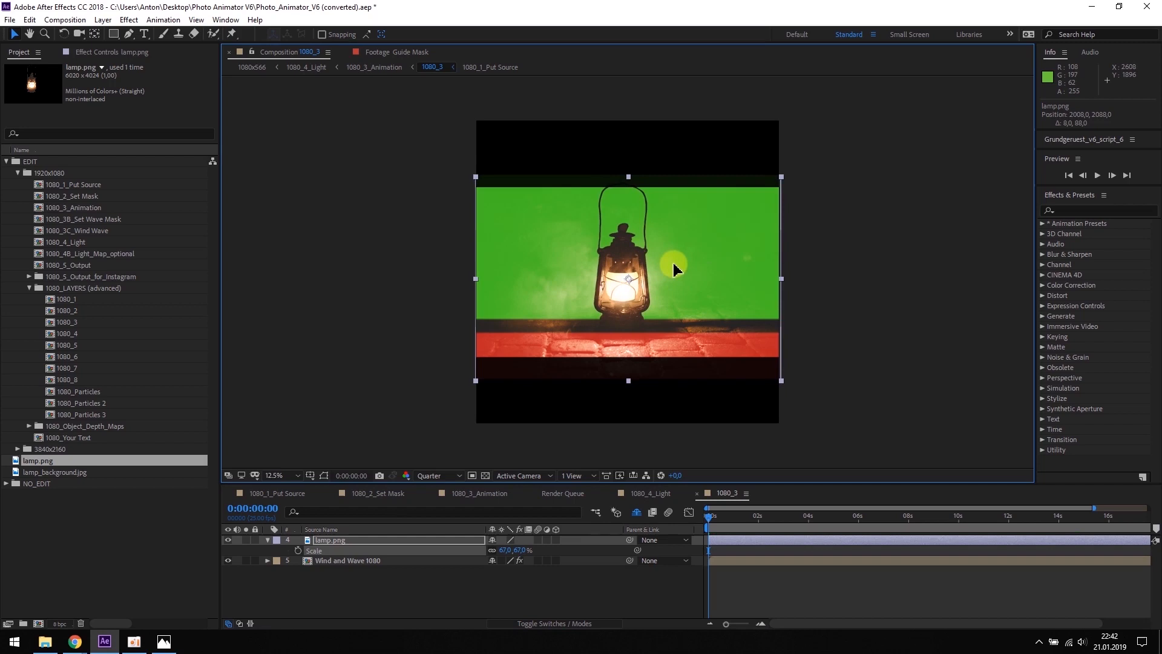
click(812, 261)
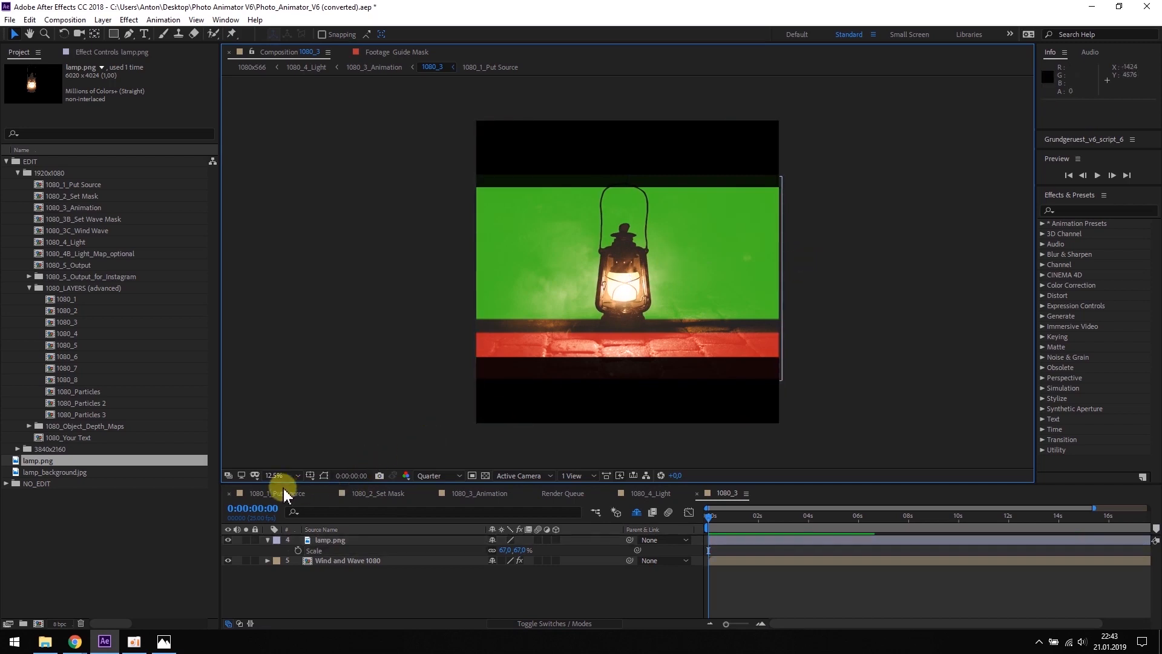
- In the 1080_3_Animation composition, undo a trial move of the red off-target control and end the work area at 4 seconds
click(479, 493)
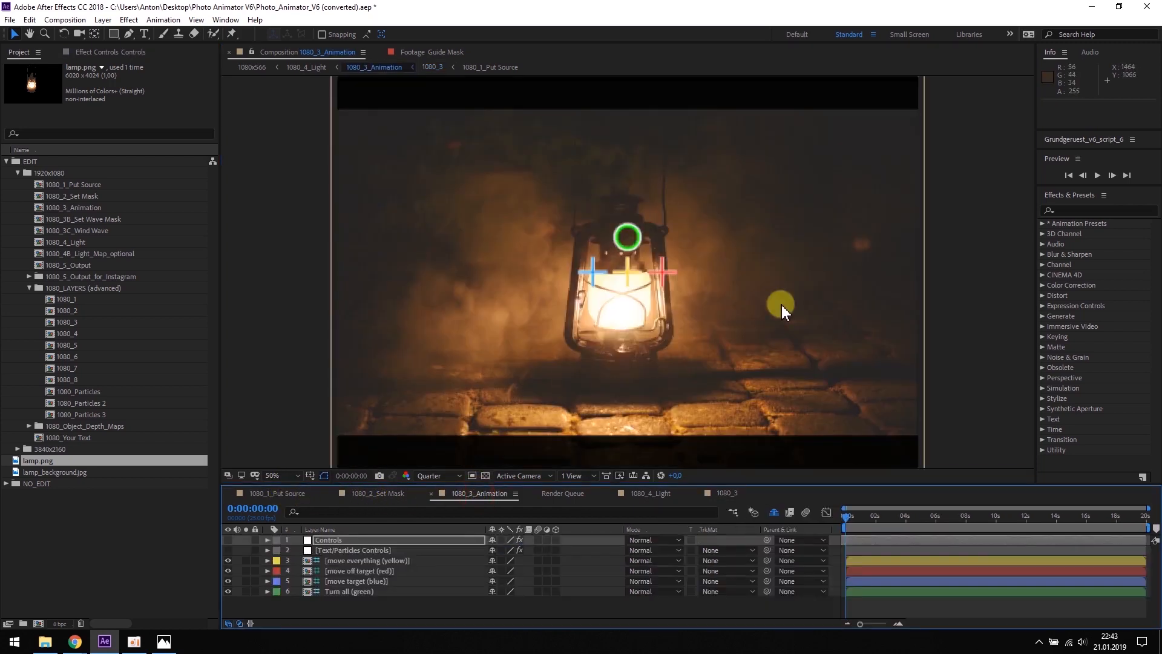
drag(667, 271, 656, 313)
key(ctrl+z)
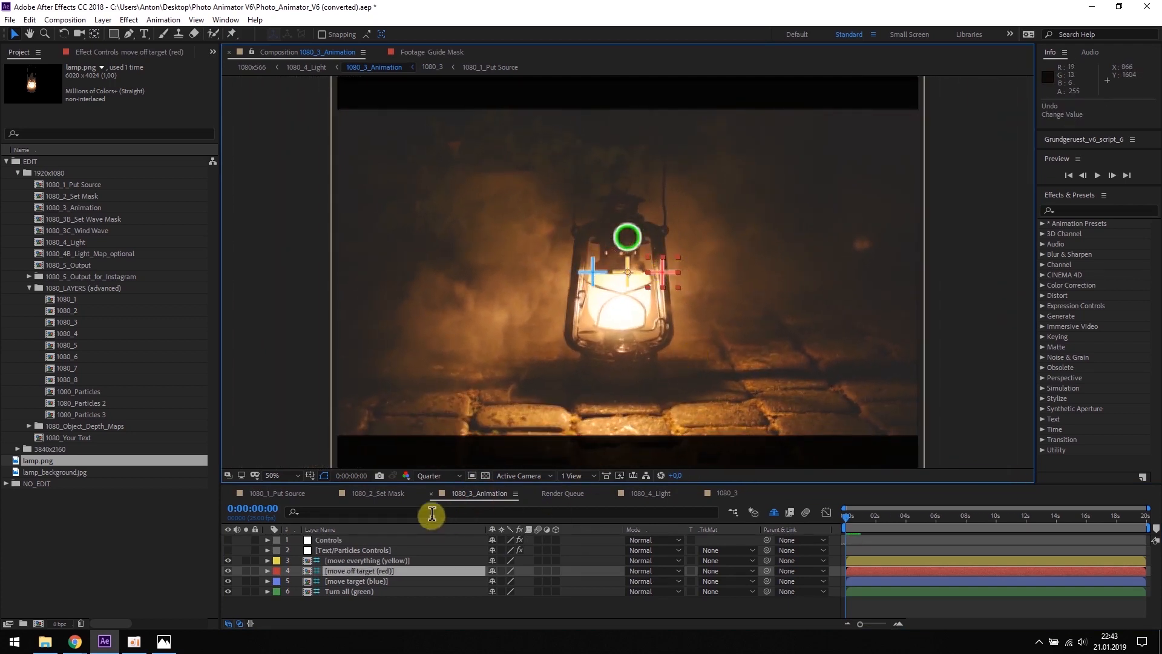
click(351, 477)
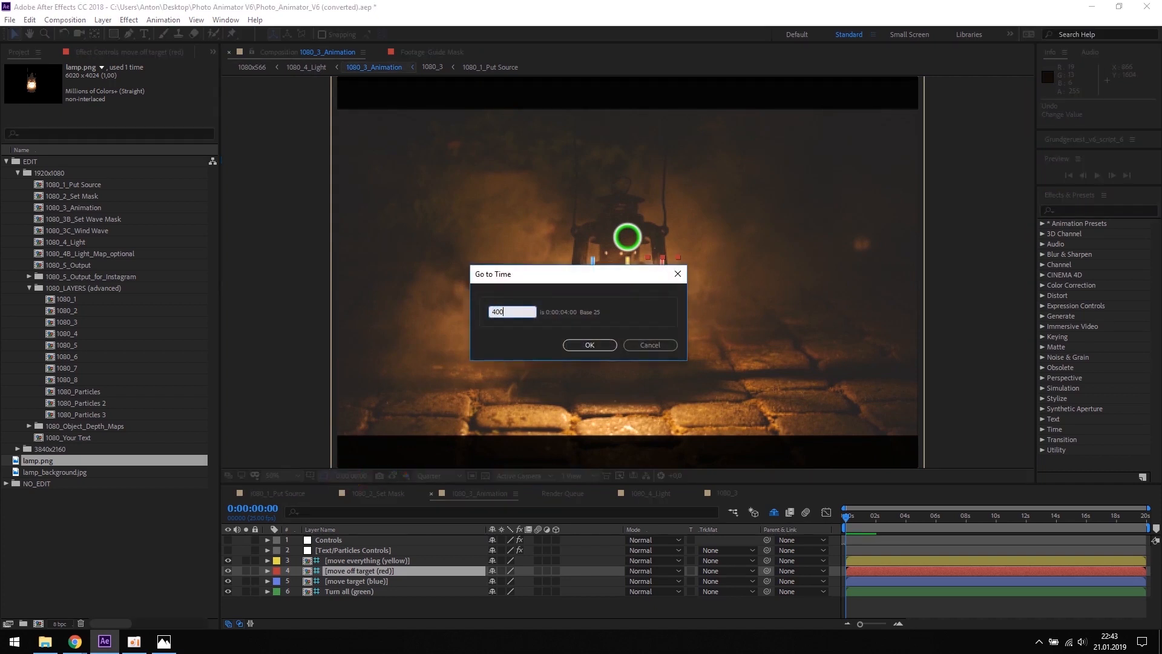
key(Return)
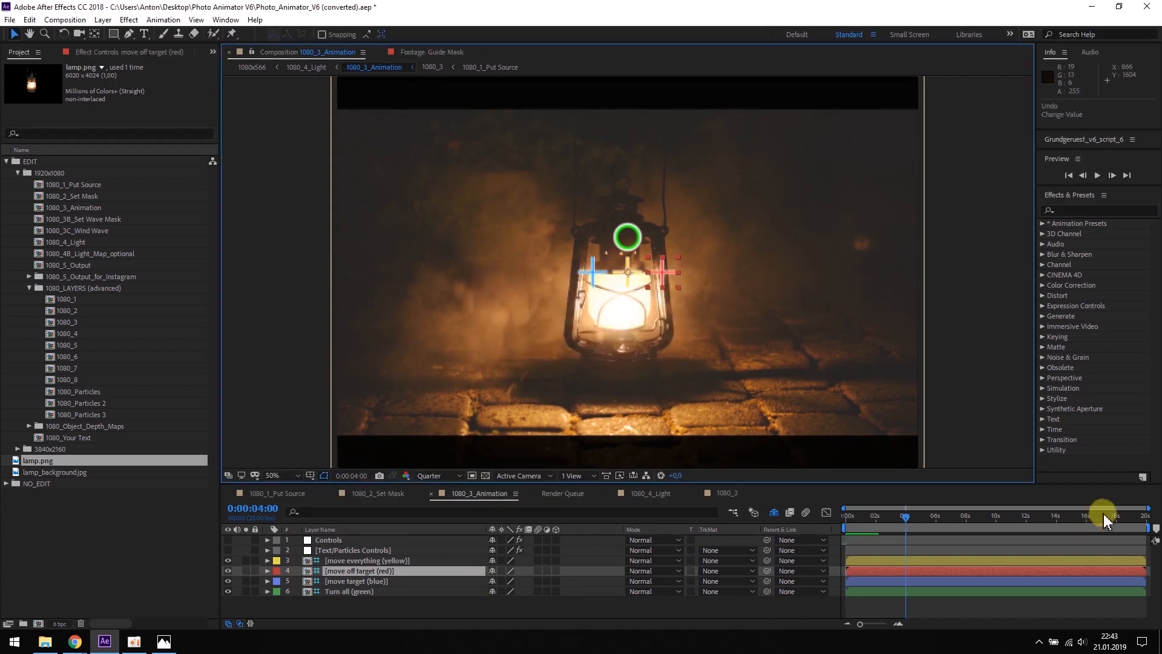
drag(1150, 526, 922, 540)
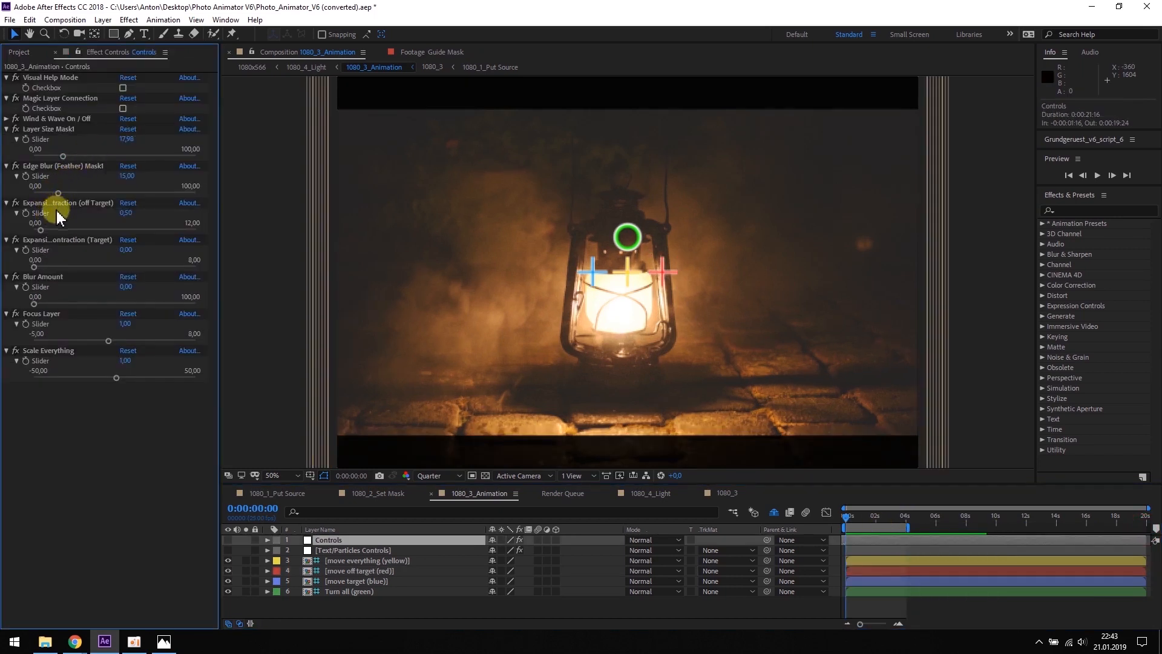
- Keyframe the off-target Expansion/Contraction slider of the Controls layer at 0.50 at the start and increase it at 4 seconds
click(28, 221)
drag(851, 518, 882, 522)
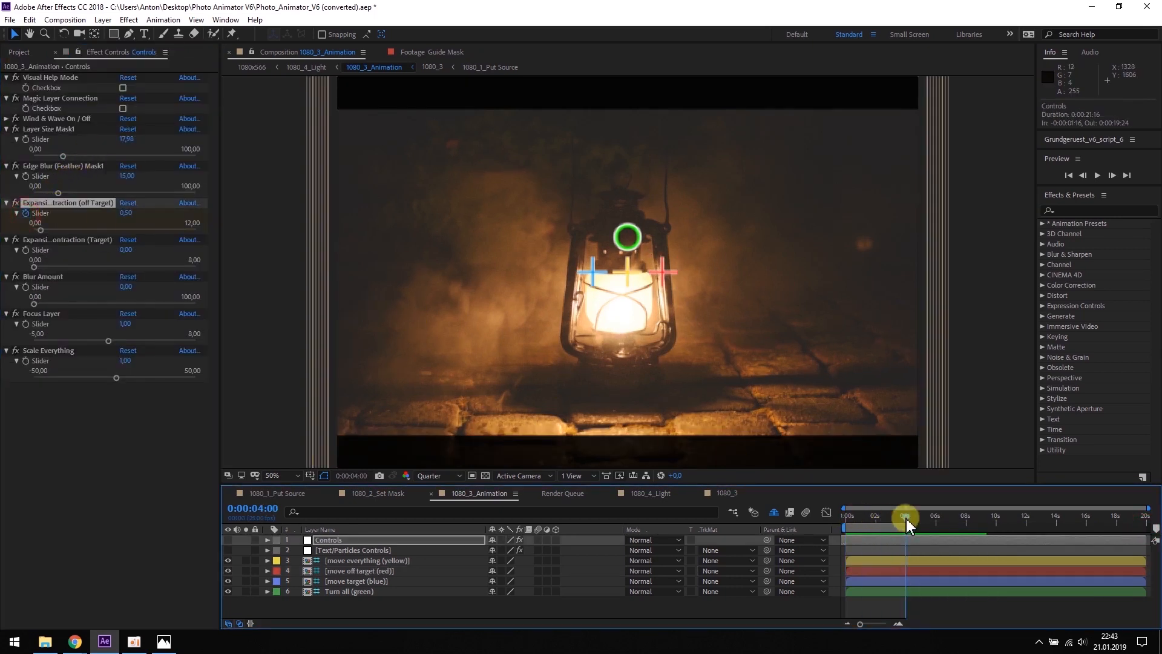
drag(127, 218, 121, 218)
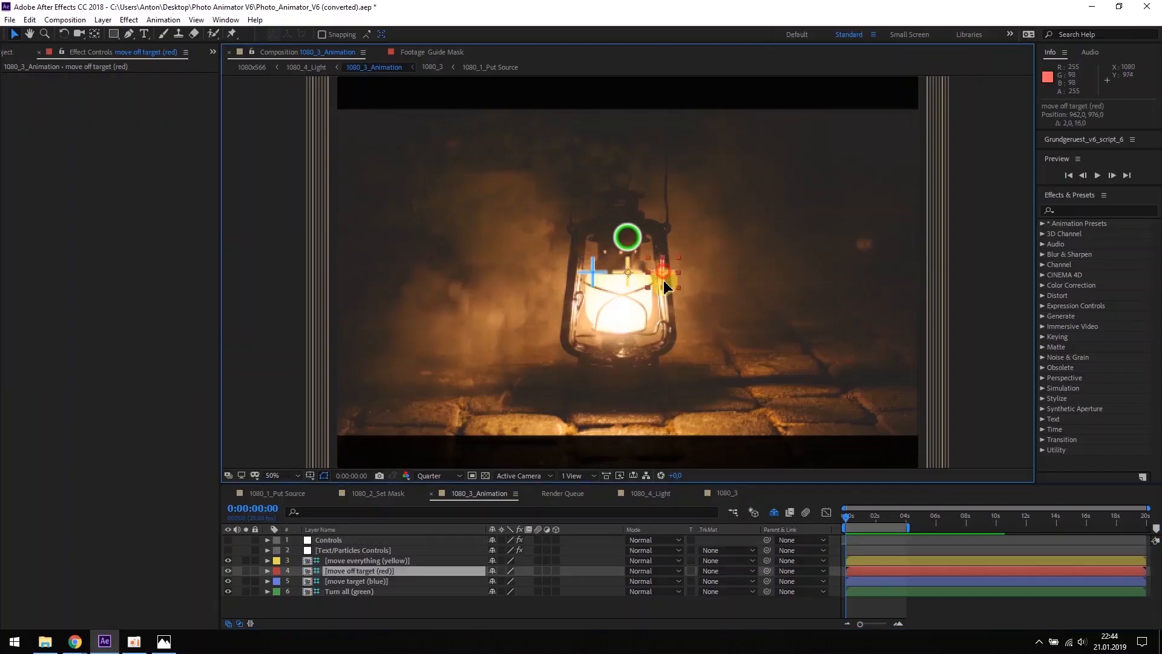
- At the first frame, place the red control at about 980, 1058 and the blue control at about 920, 874, and keyframe both positions
drag(648, 280, 676, 306)
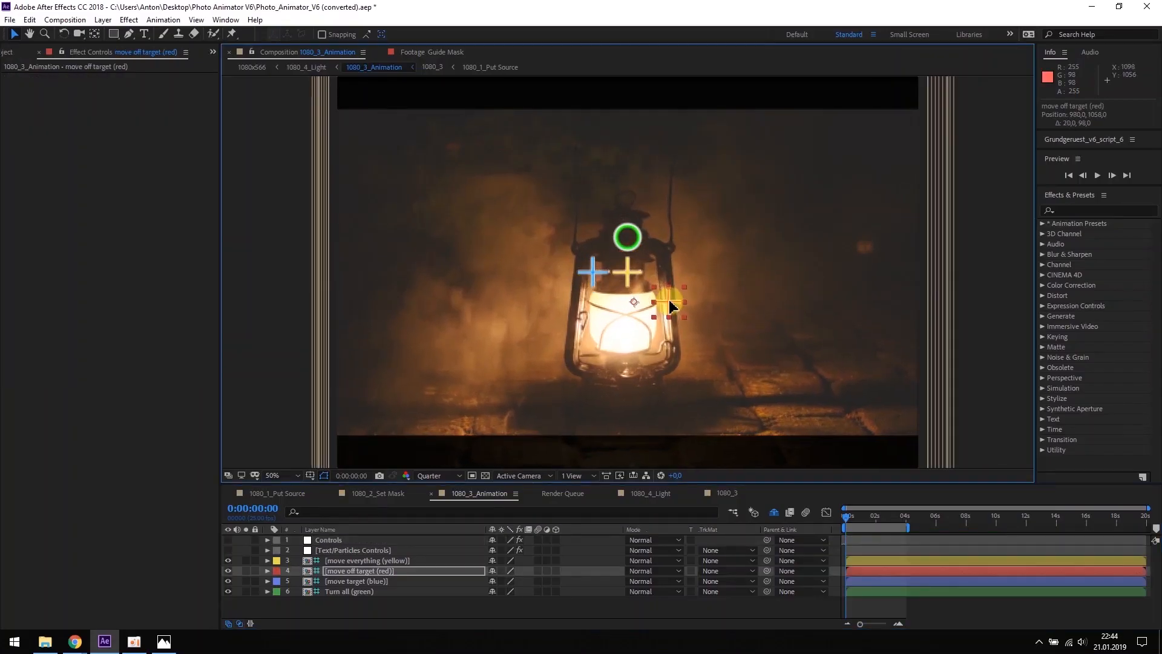
drag(587, 273, 577, 250)
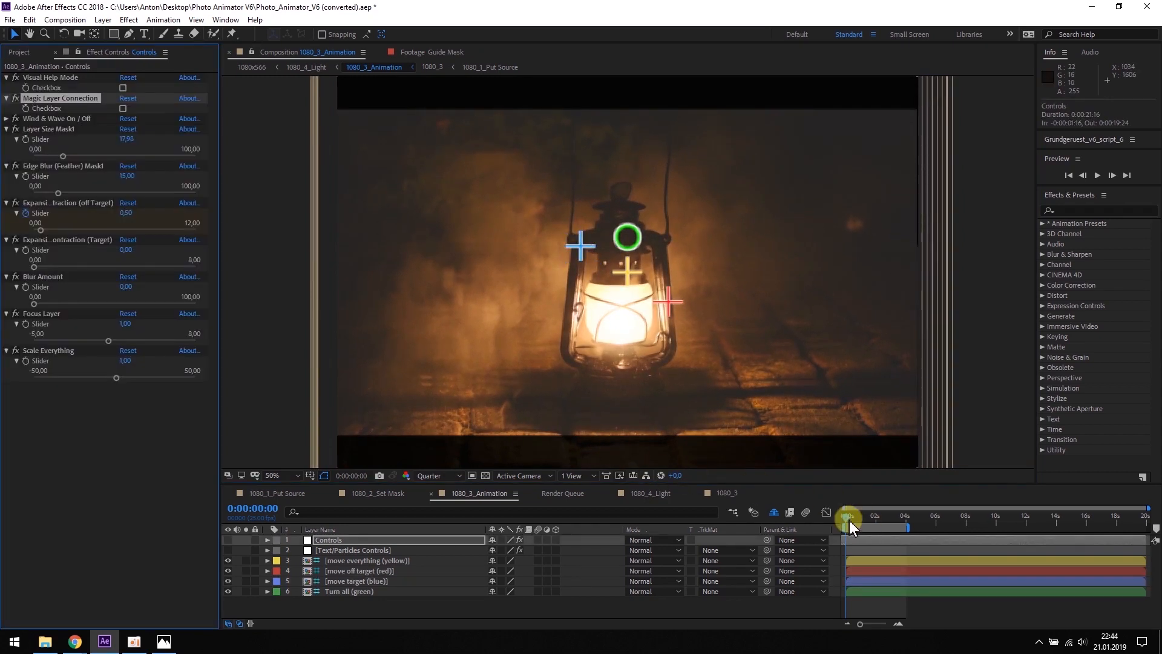
click(346, 572)
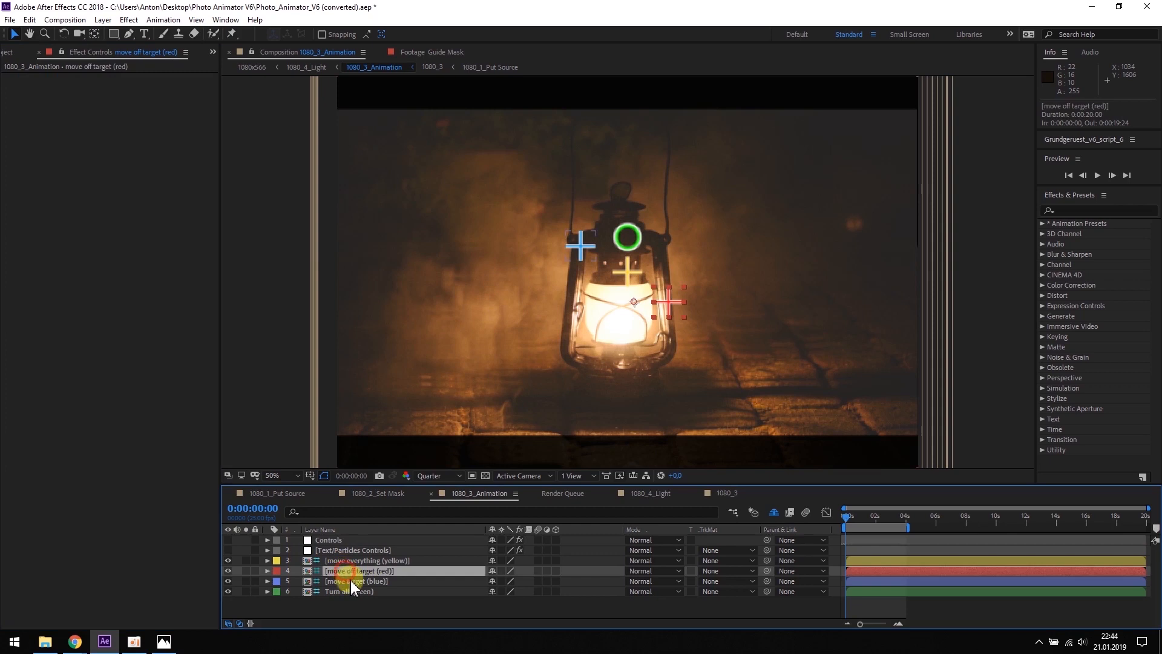
shift+click(351, 581)
key(p)
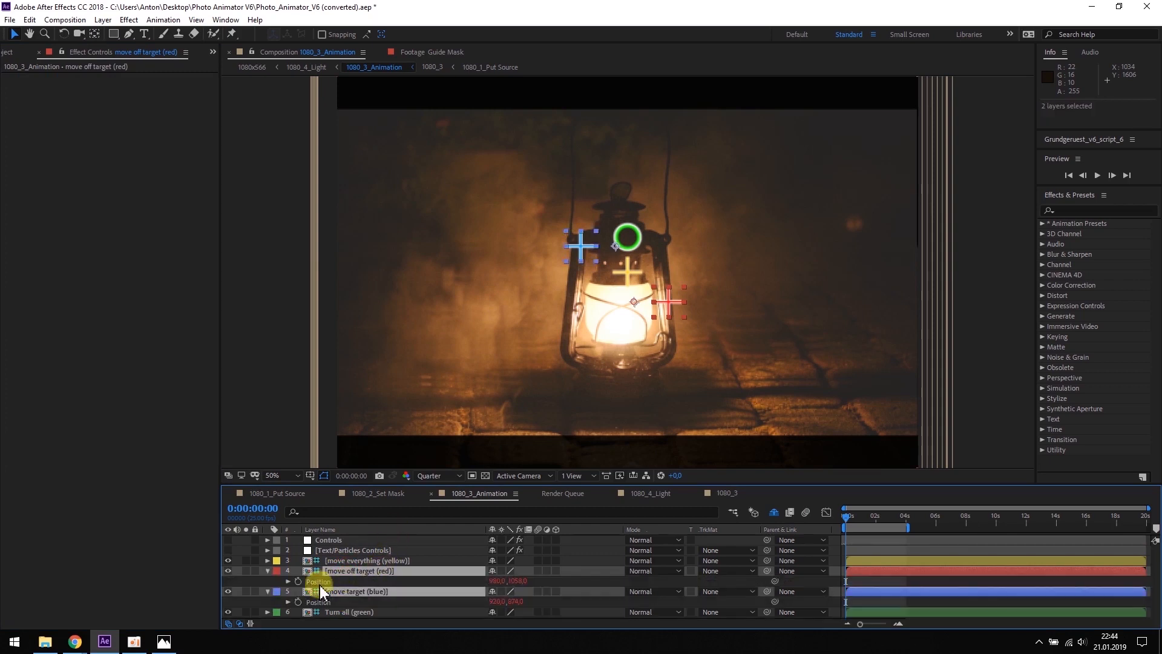
click(299, 582)
- At 4 seconds, move the red off-target control to about 1088, 798 and the blue target control further down
drag(866, 524, 907, 520)
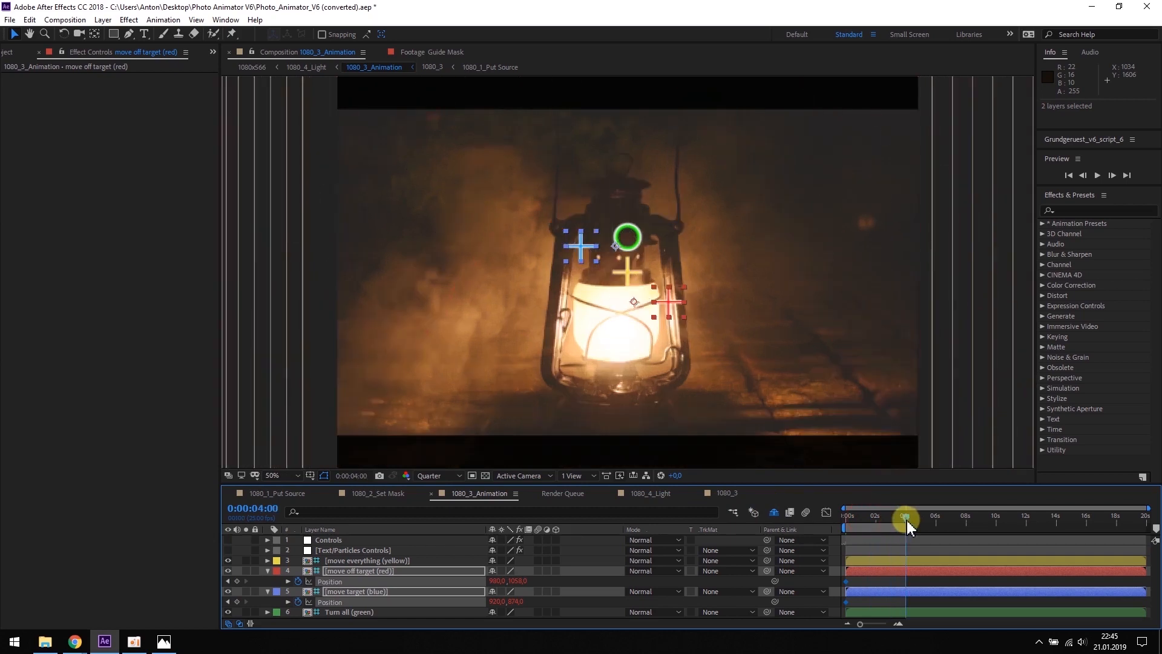
drag(668, 301, 701, 227)
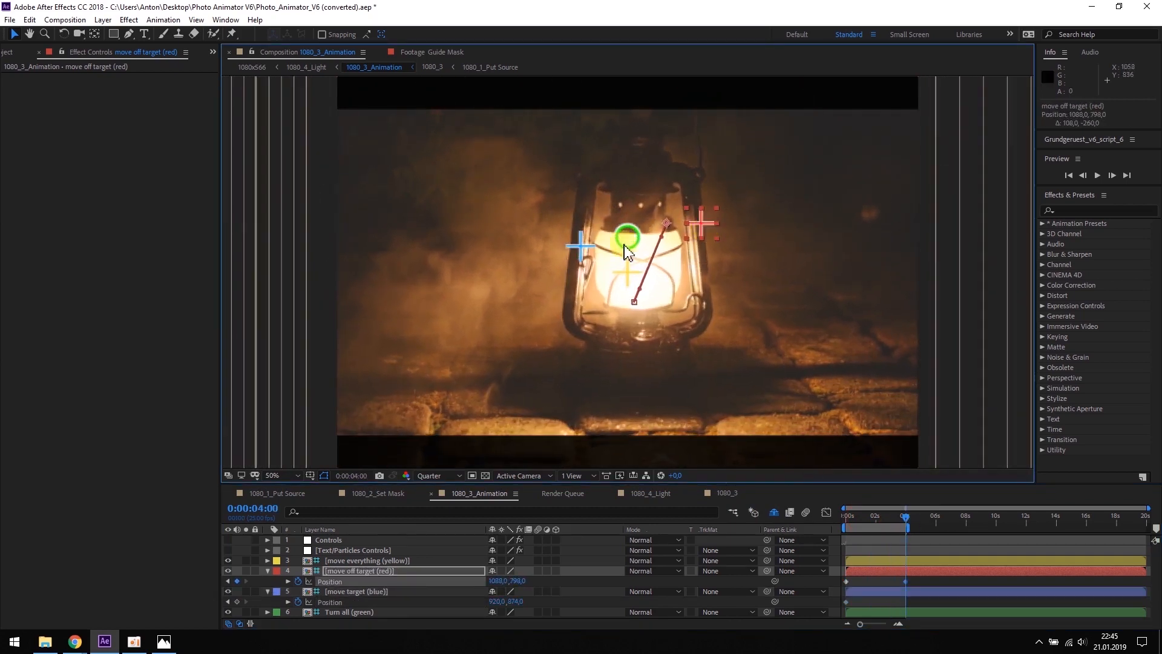
drag(580, 249, 576, 305)
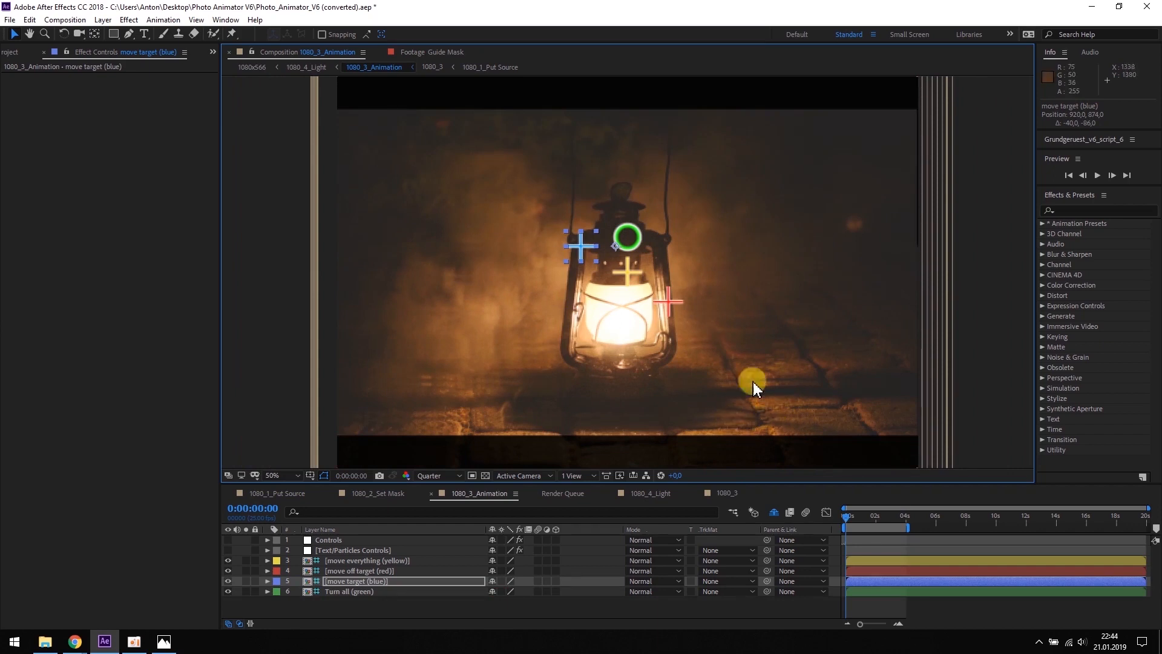
- Turn Magic Layer Connection on and back off in the Controls layer to compare its effect
click(329, 540)
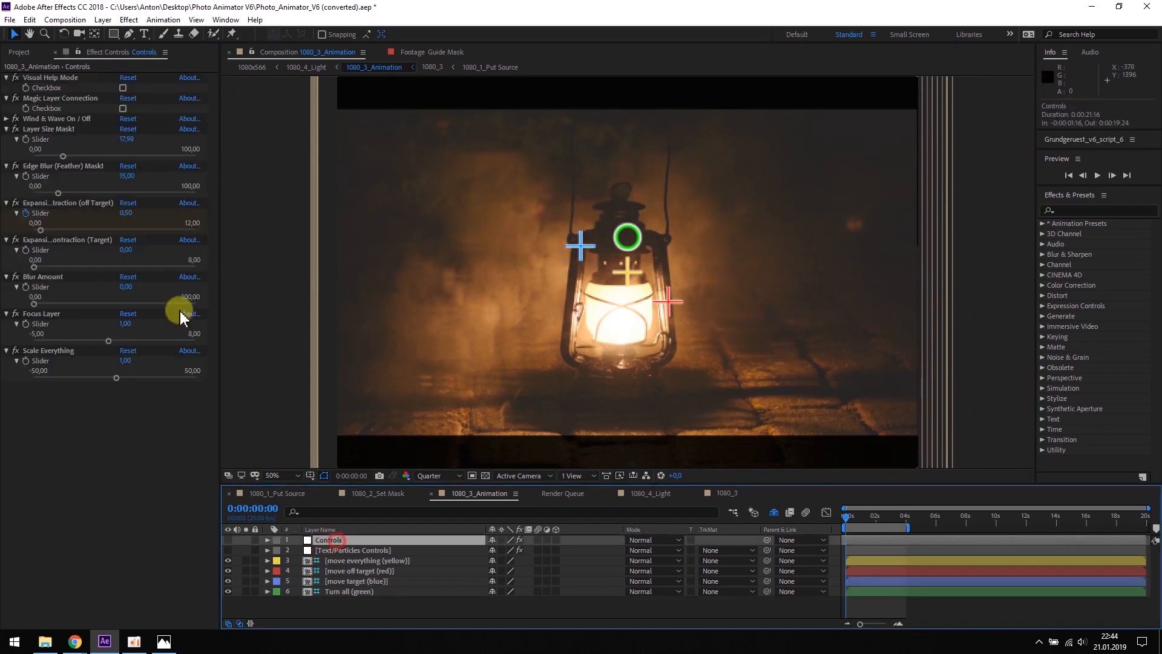
click(123, 109)
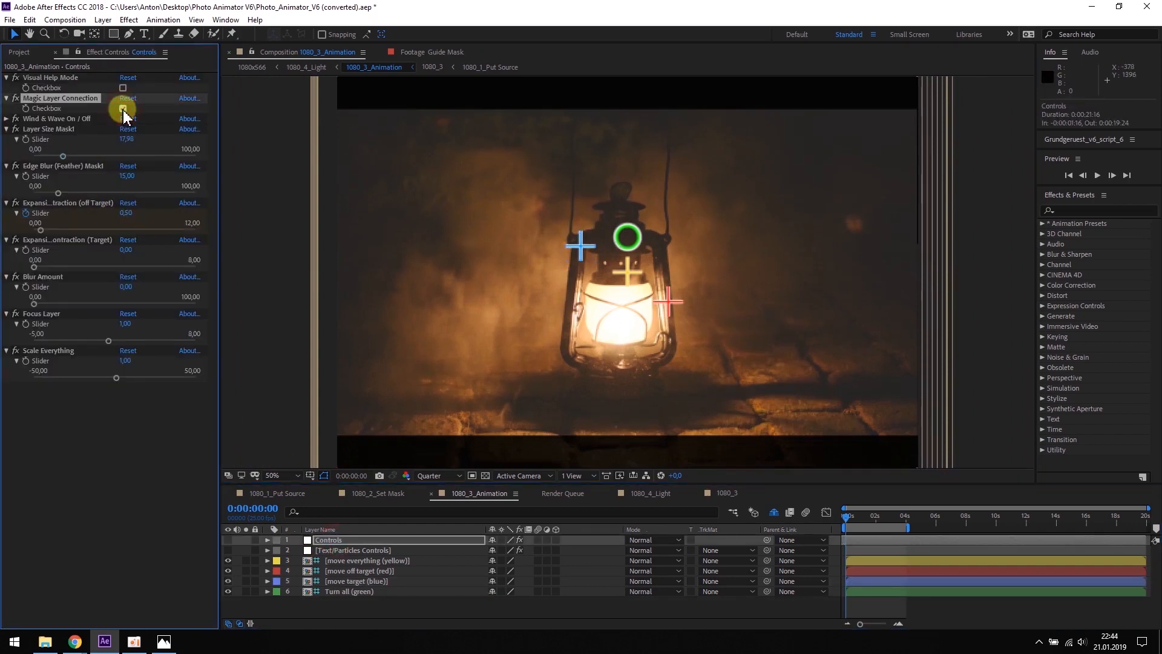
click(124, 110)
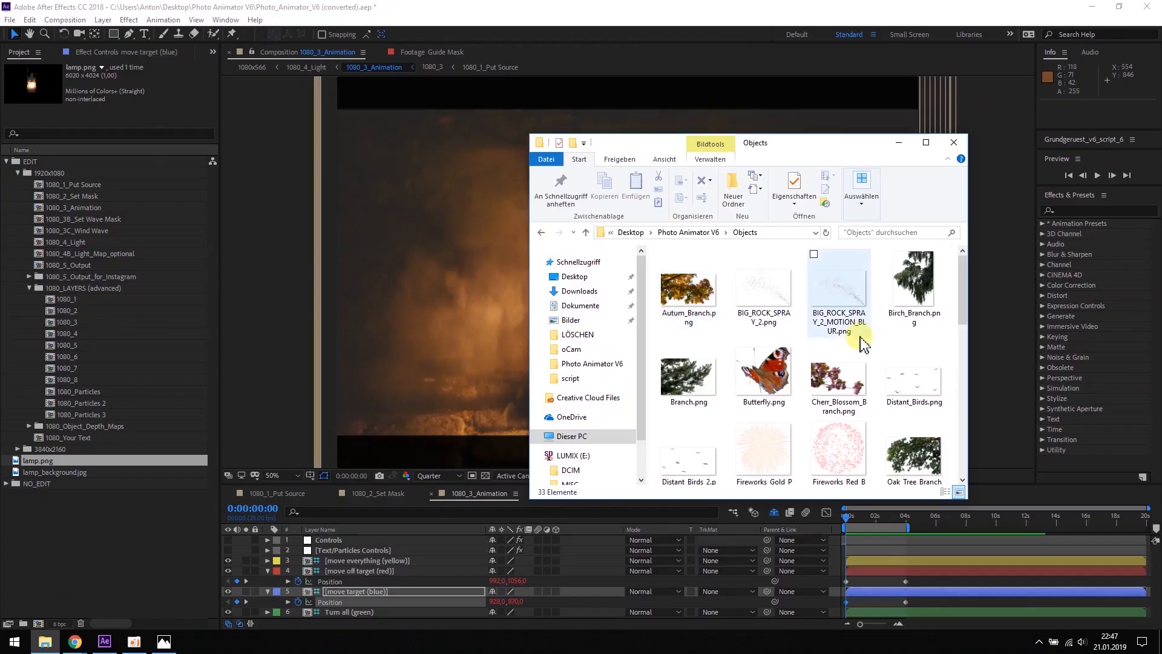
- Import Smoke_1.png and Smoke_2.png from the Objects folder in the file explorer into the After Effects project
drag(963, 291, 135, 532)
click(830, 363)
ctrl+click(914, 370)
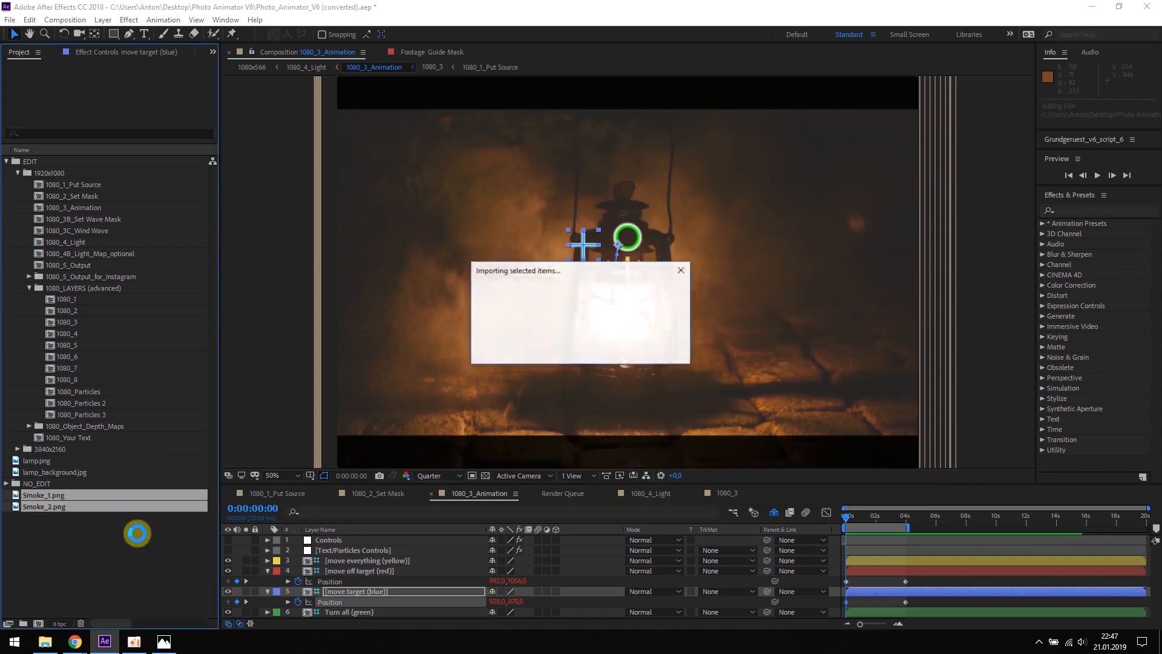
- Add Smoke_2.png above Wind and Wave 1080 in the 1080_1 composition and move it down to about 1984, 2160
double_click(67, 300)
drag(44, 507, 320, 540)
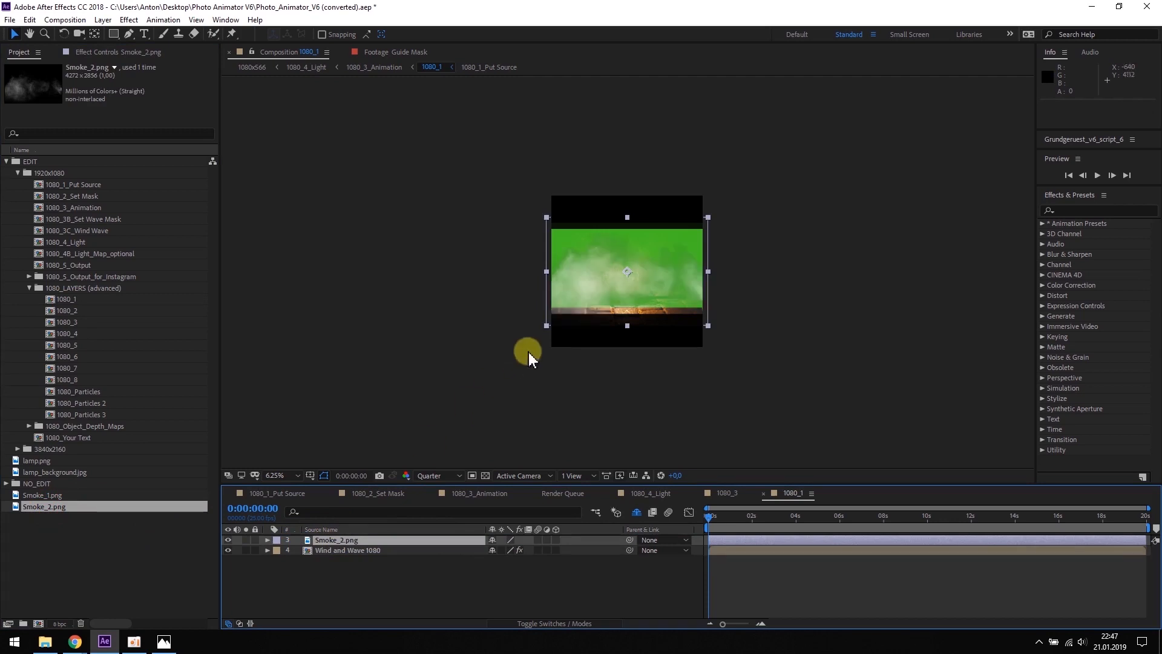
drag(660, 272, 659, 276)
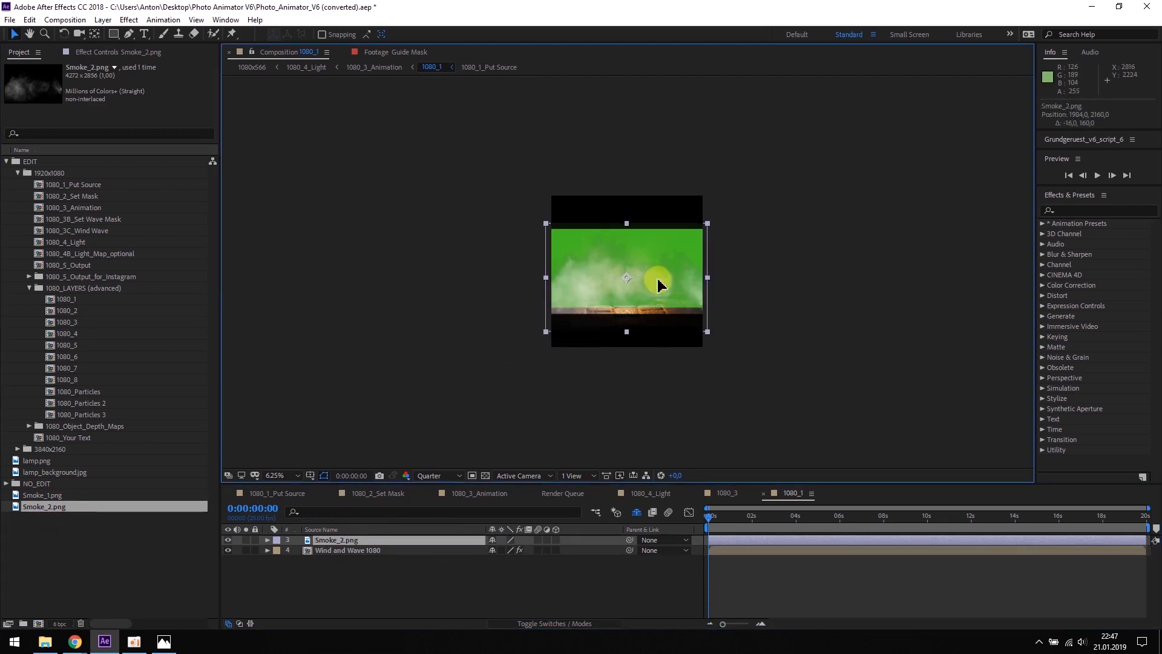
key(Return)
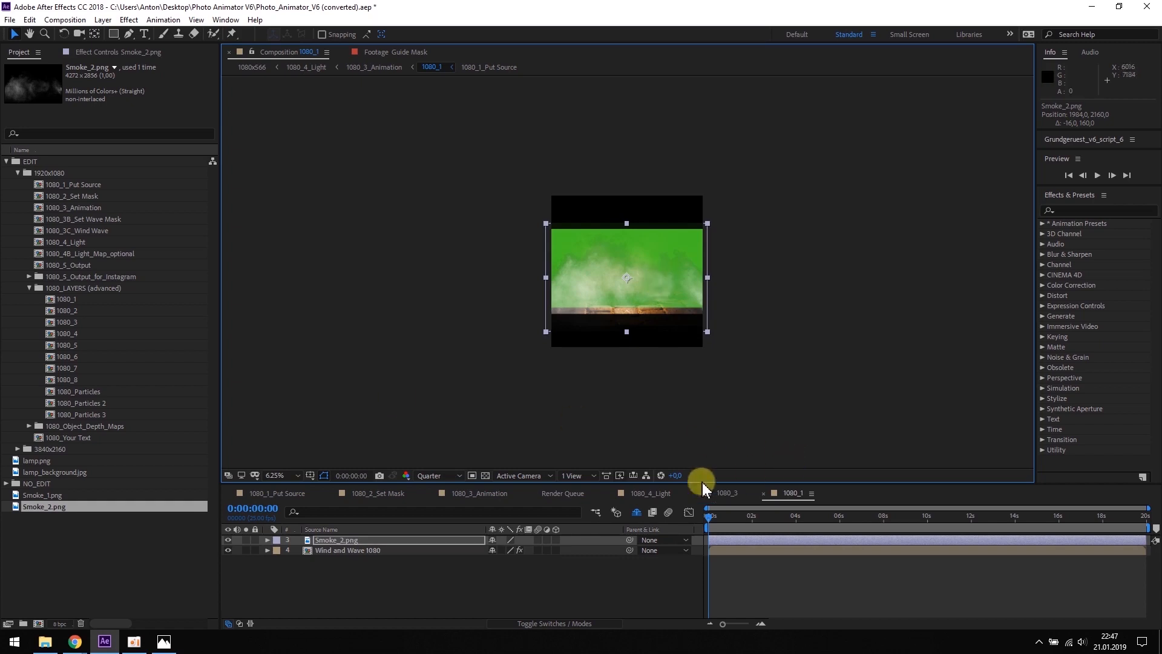
- Open the 1080_4 composition and add Smoke_1.png above the Wind and Wave 1080 layer
click(729, 493)
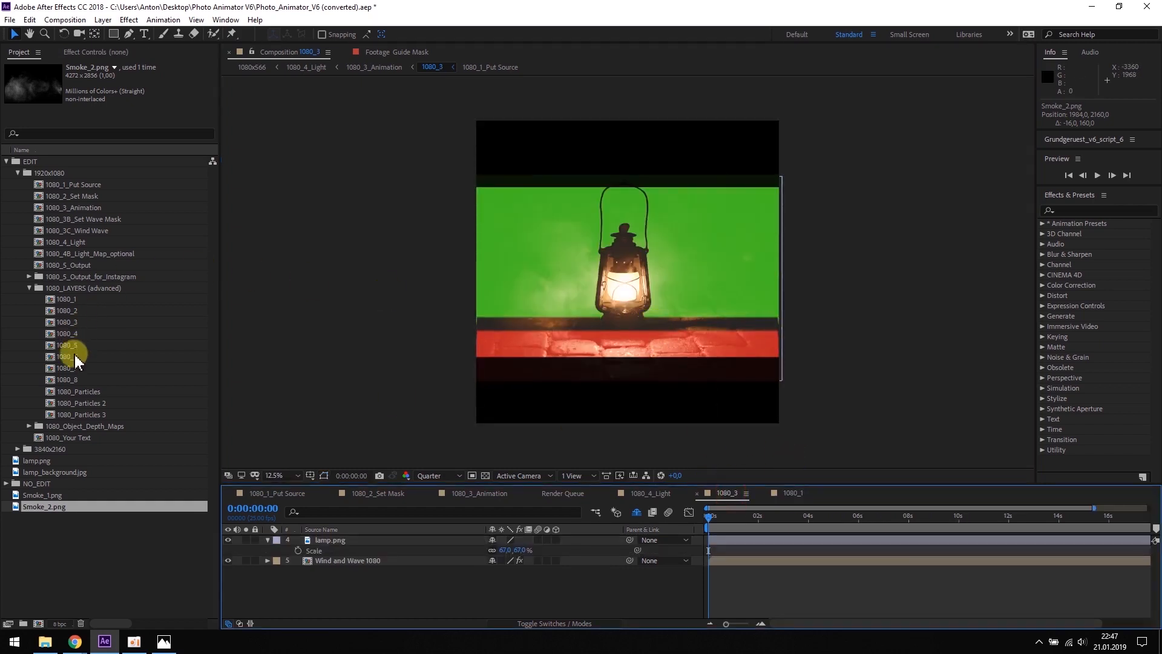
double_click(66, 334)
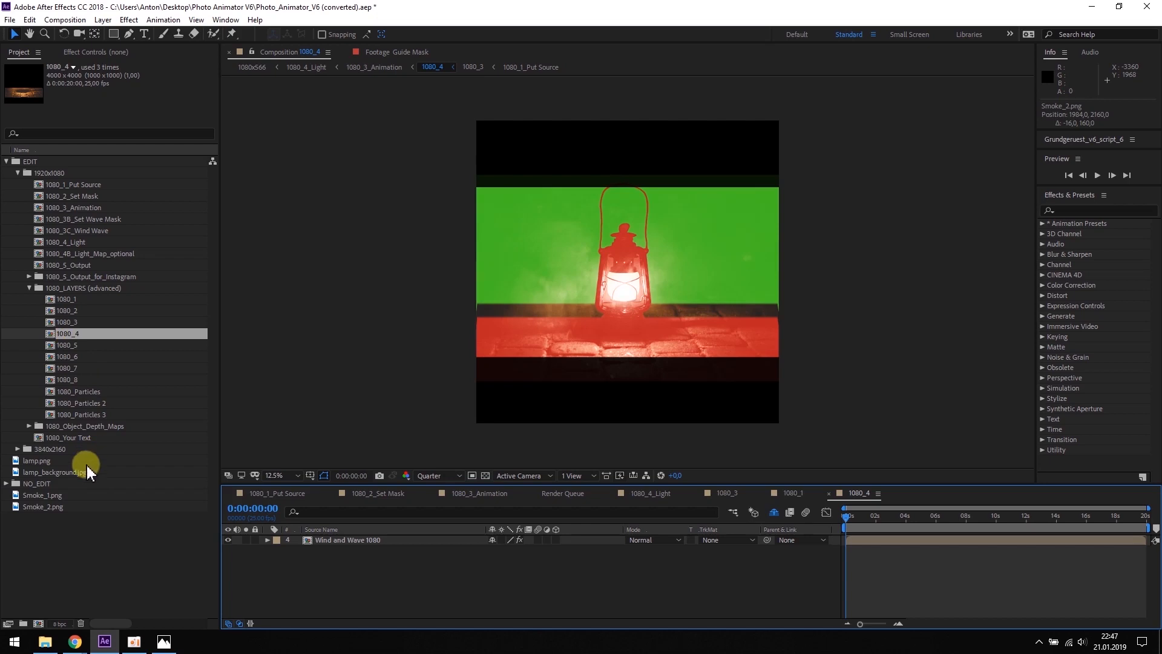
drag(40, 500, 317, 540)
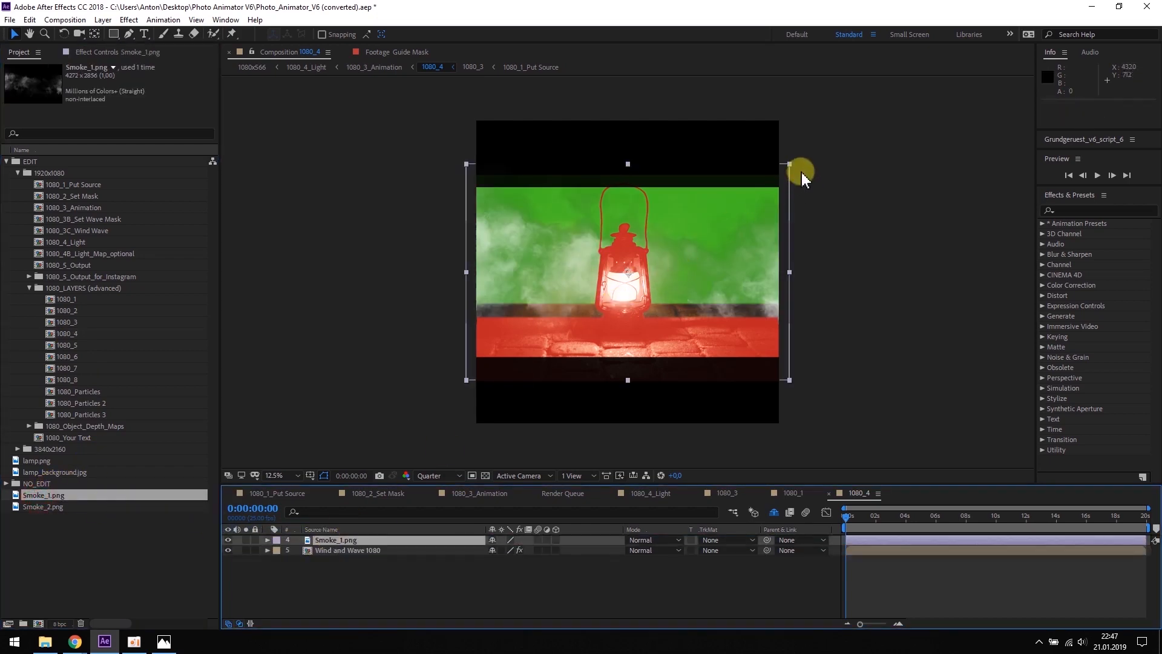
- Enlarge Smoke_1.png in the 1080_4 composition, flip it by setting its scale to -111.8 %, and move it slightly upward
drag(789, 164, 815, 151)
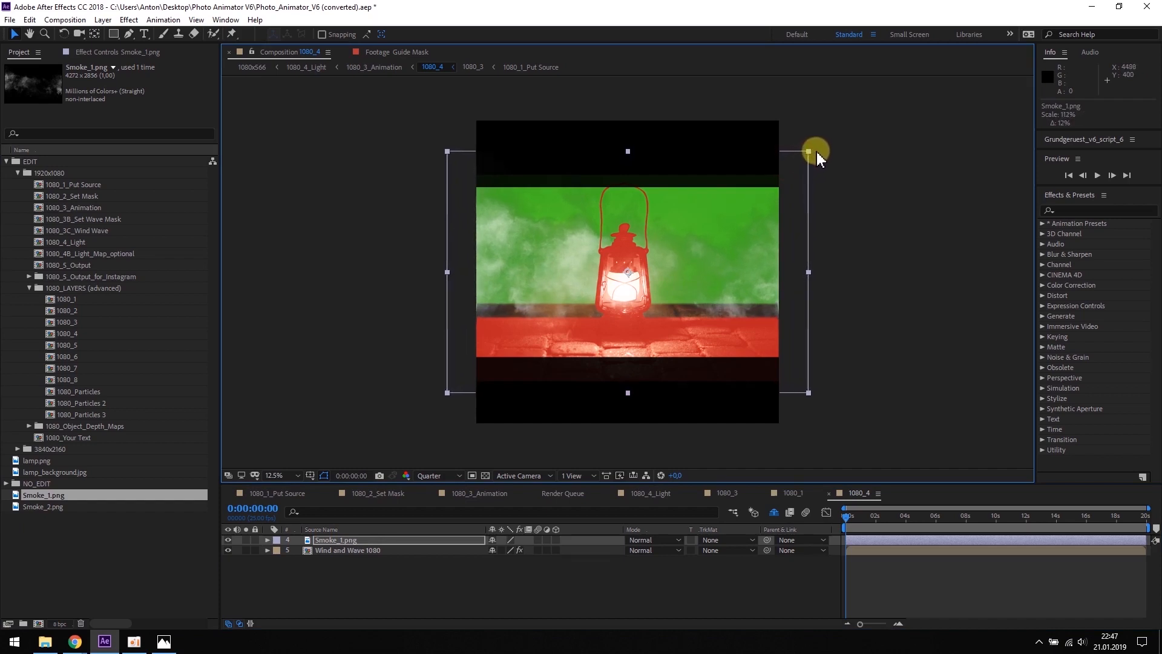
click(333, 538)
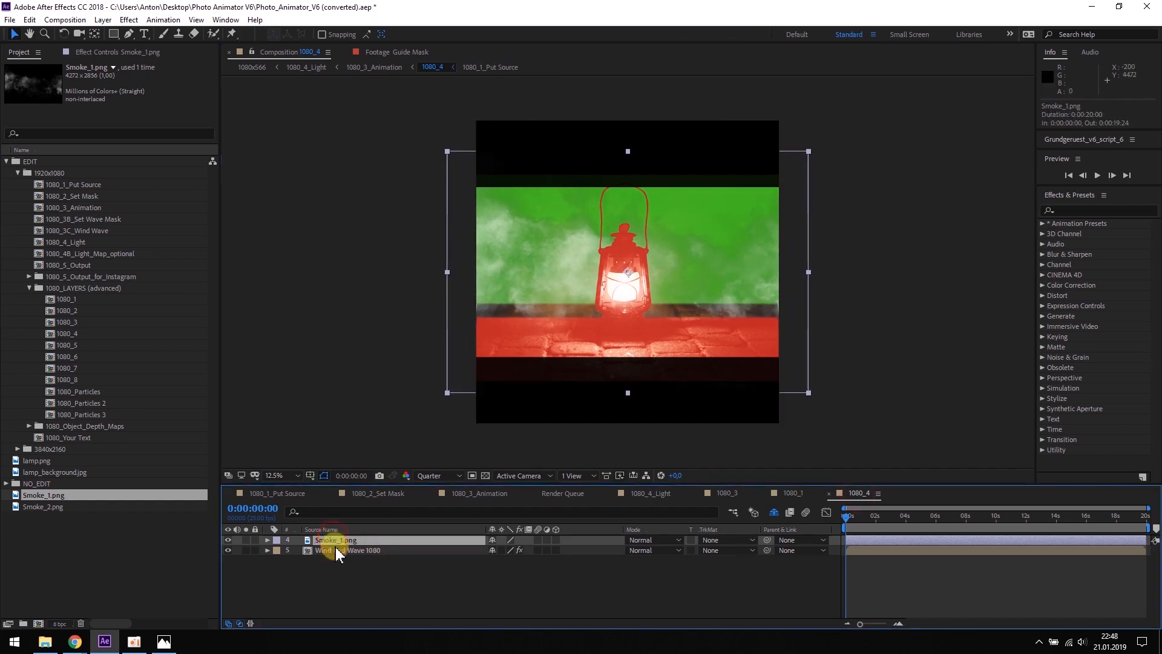
key(s)
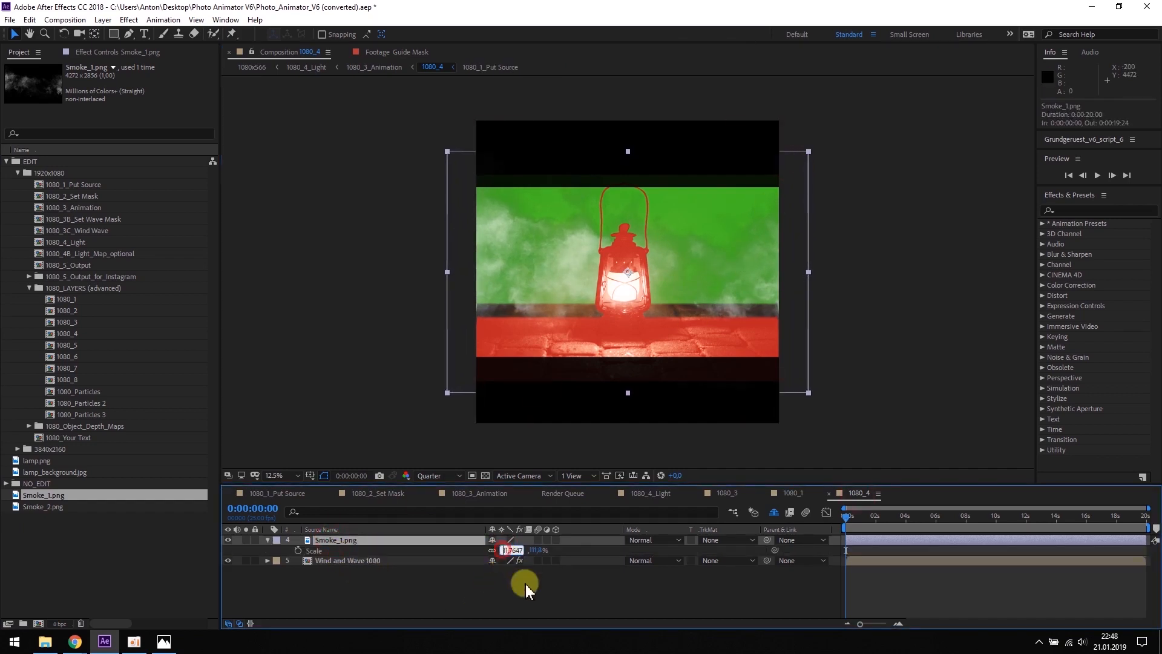
text(-11)
key(Return)
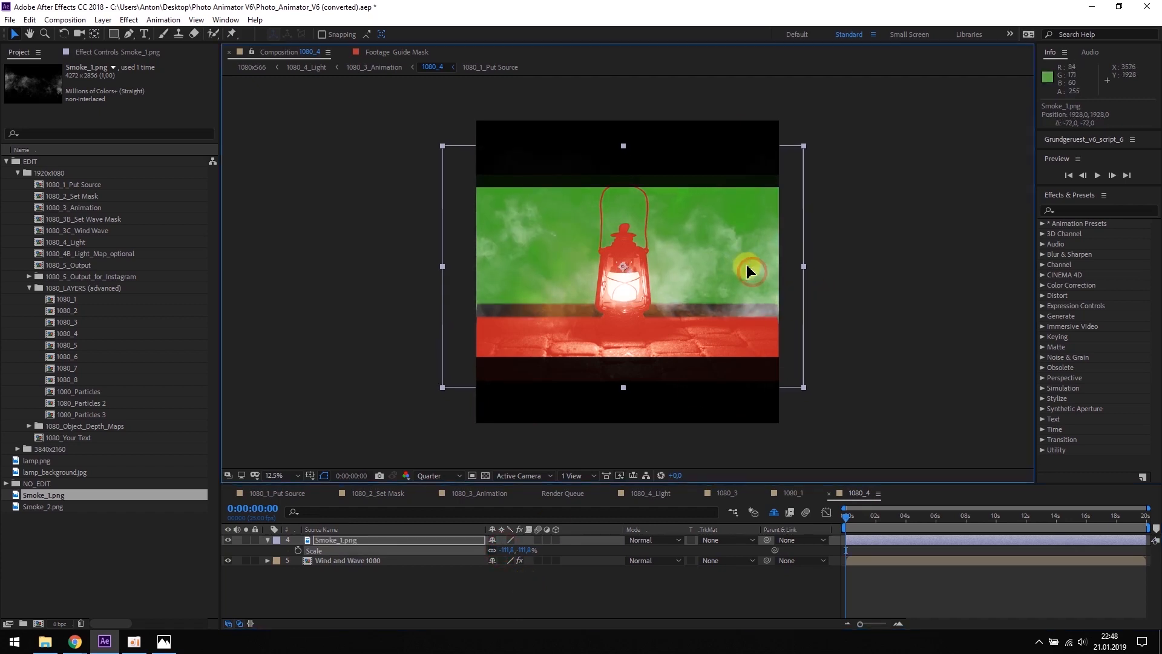
click(856, 251)
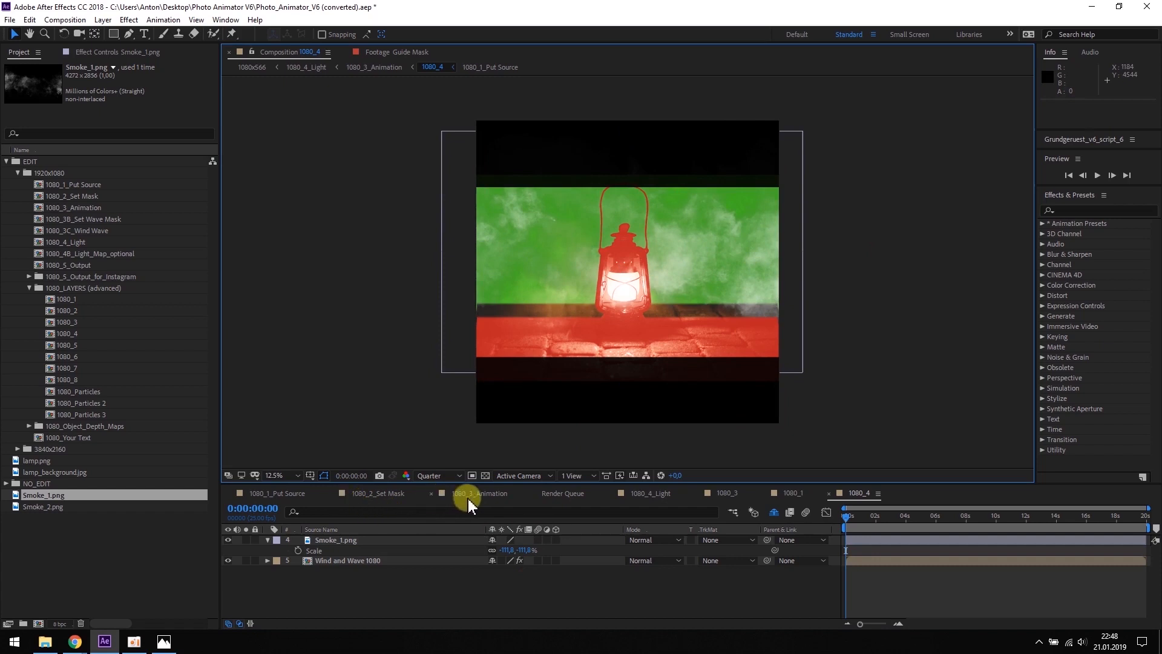
- Review both smoke layers in the 1080_3_Animation composition by scrubbing through the start of the animation
click(482, 496)
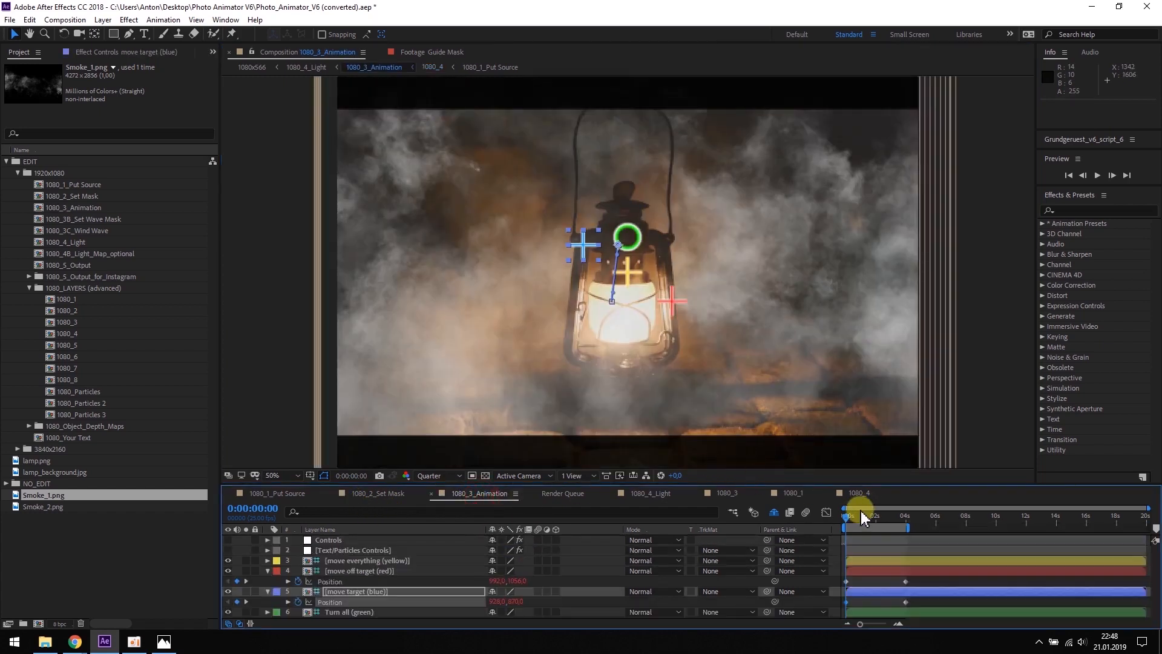
mouse_move(847, 518)
mouse_down()
mouse_move(889, 519)
mouse_move(856, 499)
mouse_up()
- Apply the Tint effect to Smoke_2.png in the 1080_1 composition and map white to the light orange FFB872
click(792, 496)
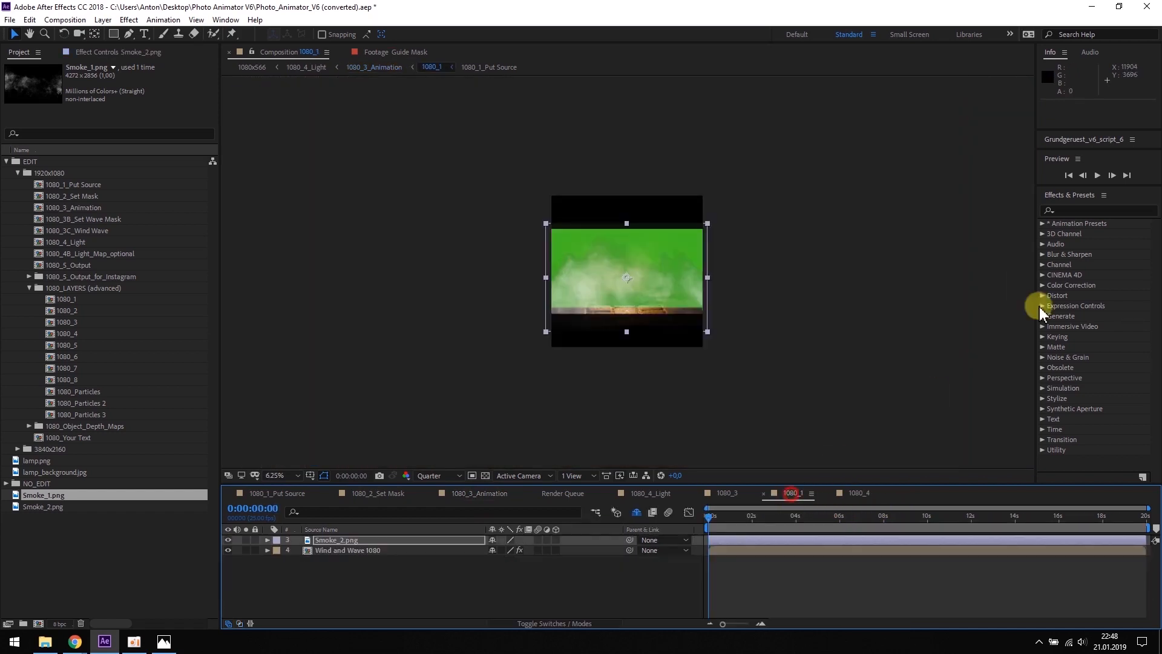
click(1086, 209)
text(tint)
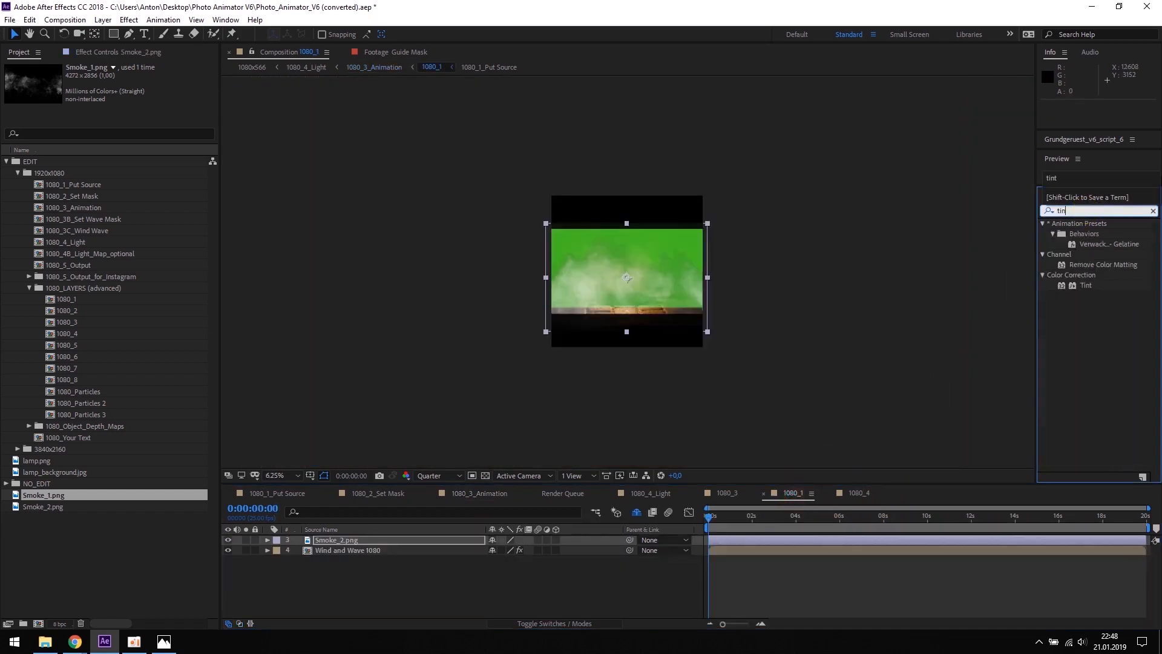
drag(1084, 241, 324, 539)
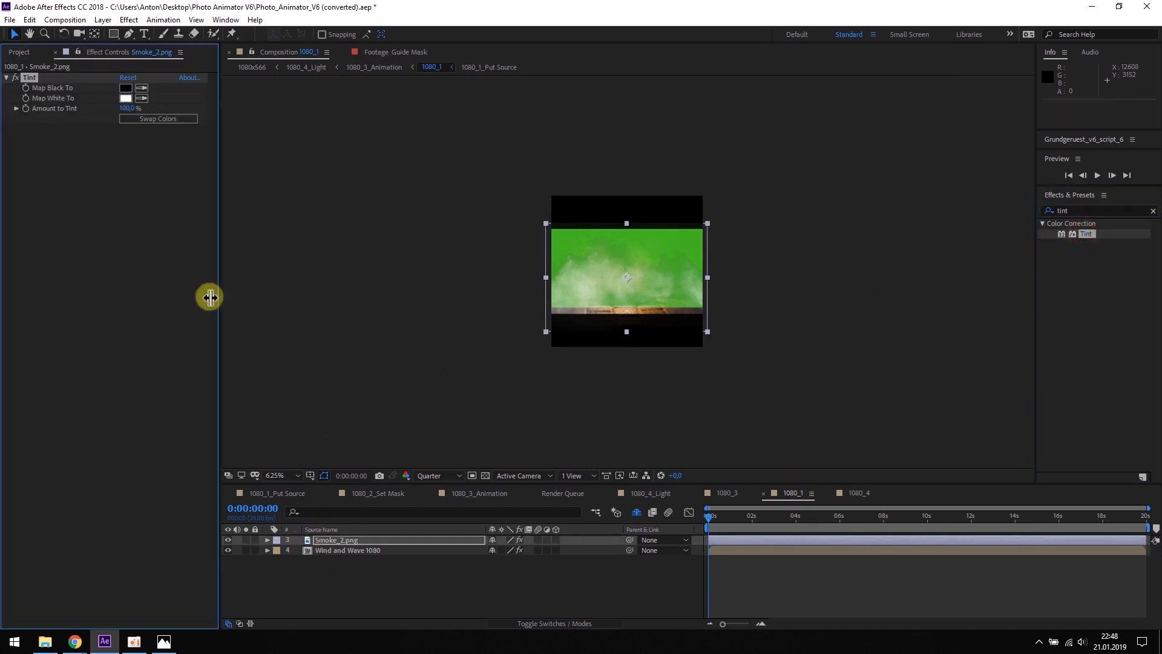
click(126, 98)
drag(942, 462, 942, 460)
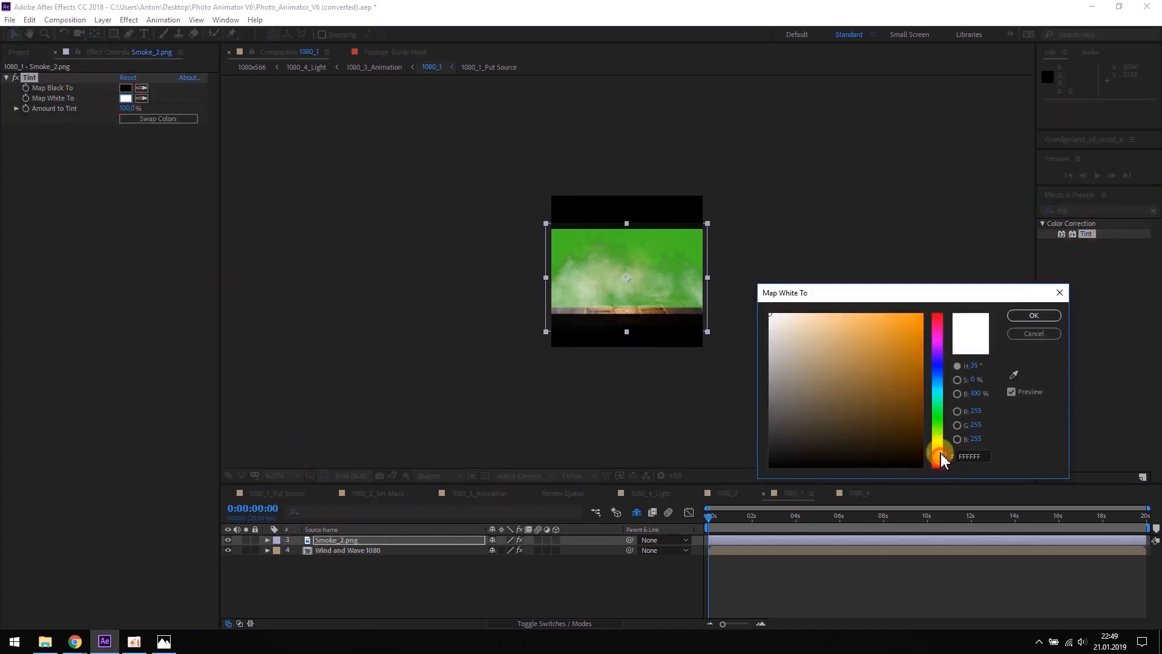
drag(833, 319, 852, 314)
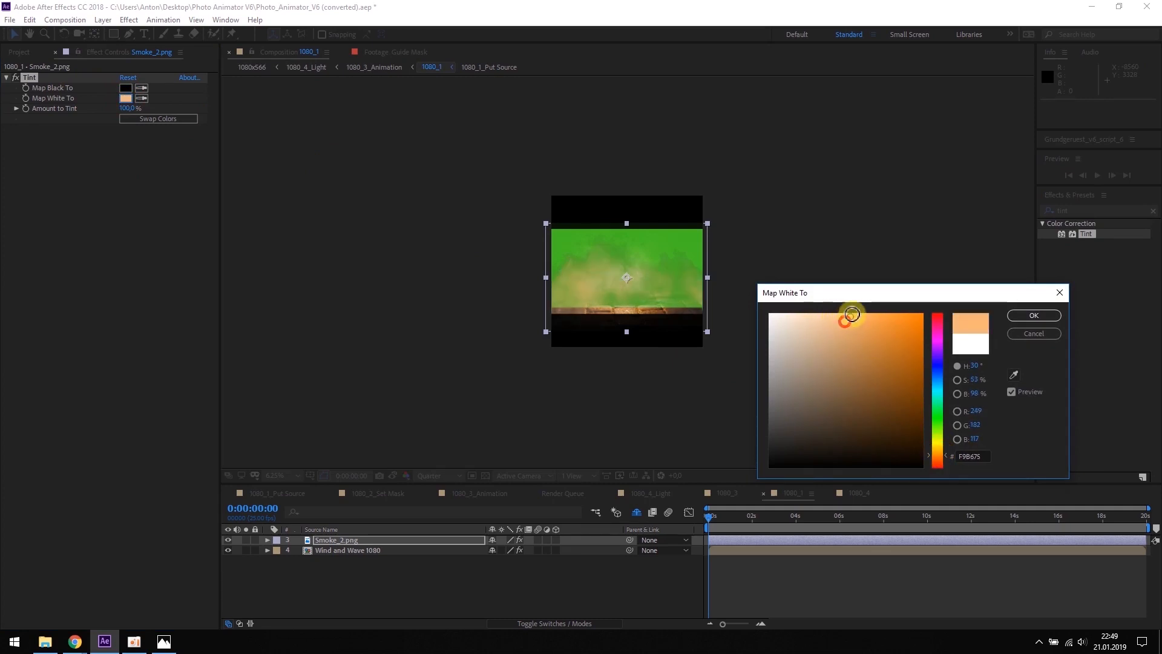
click(1032, 320)
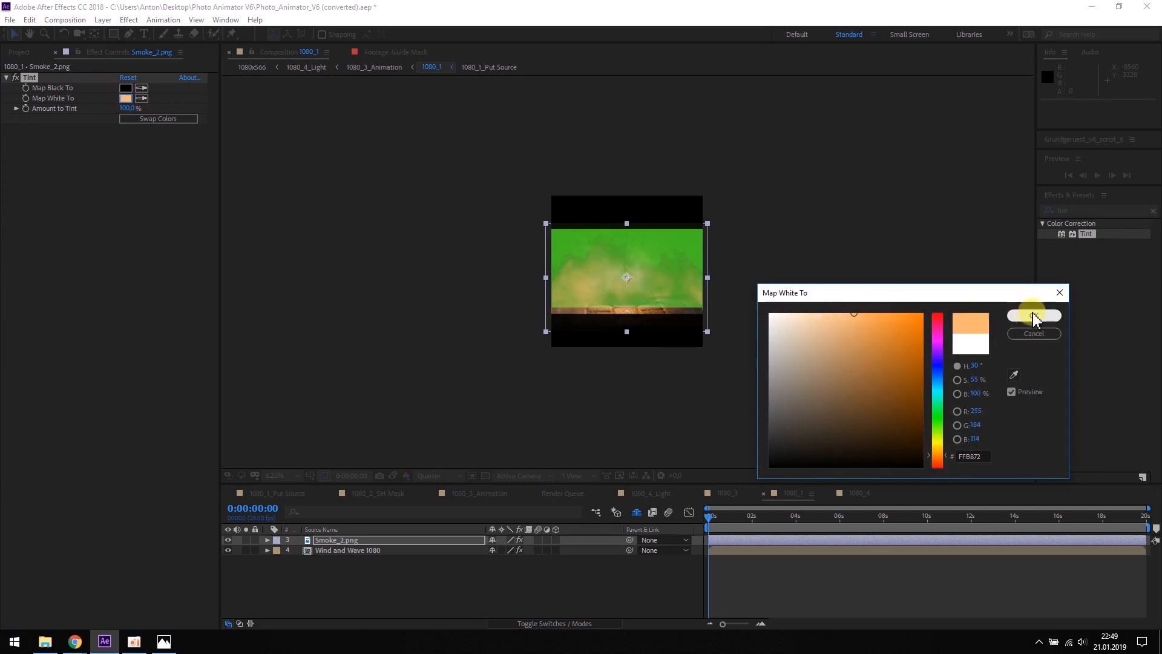
- Copy the Tint effect from Smoke_2.png onto Smoke_1.png in the 1080_4 composition
click(32, 78)
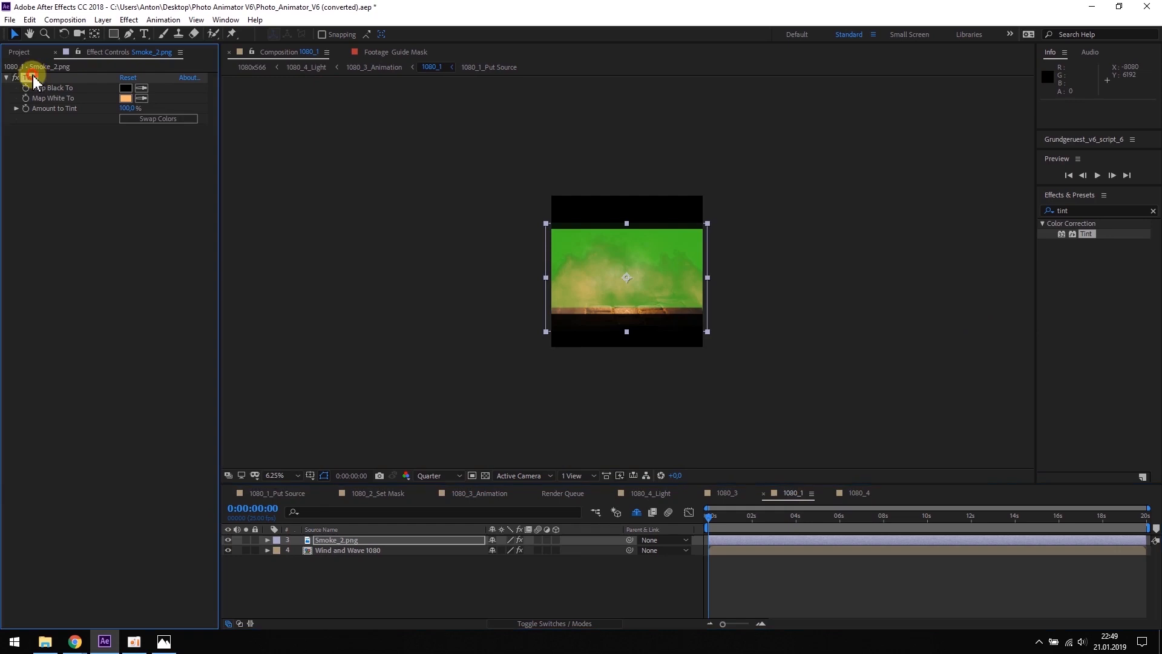
click(859, 492)
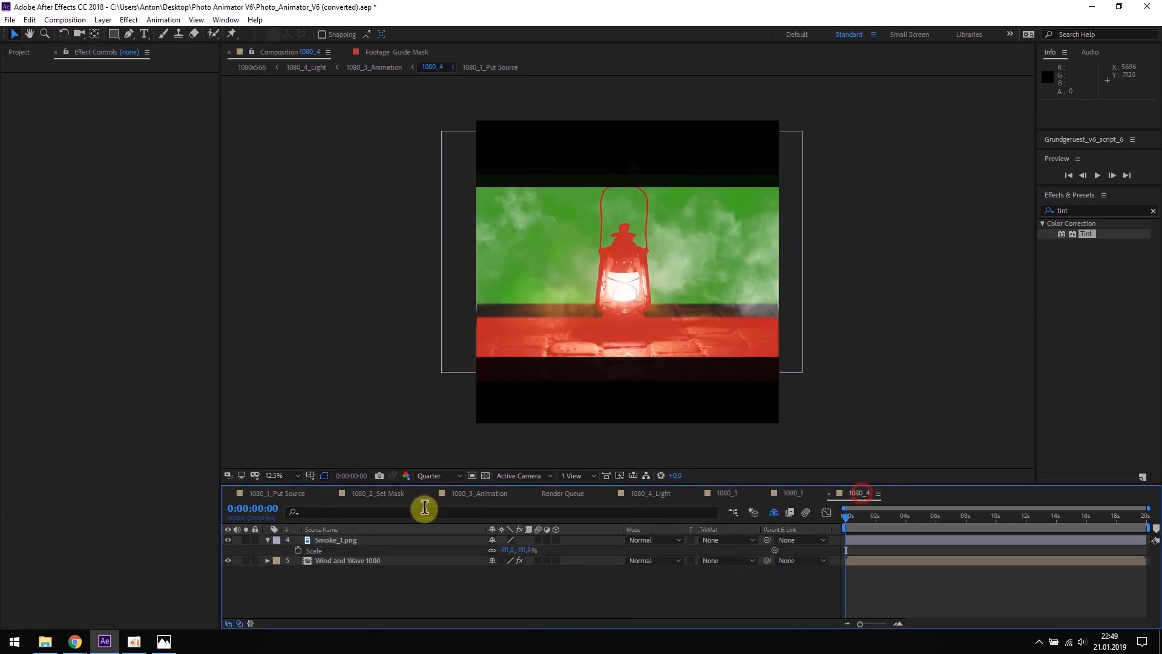
click(338, 540)
key(ctrl+v)
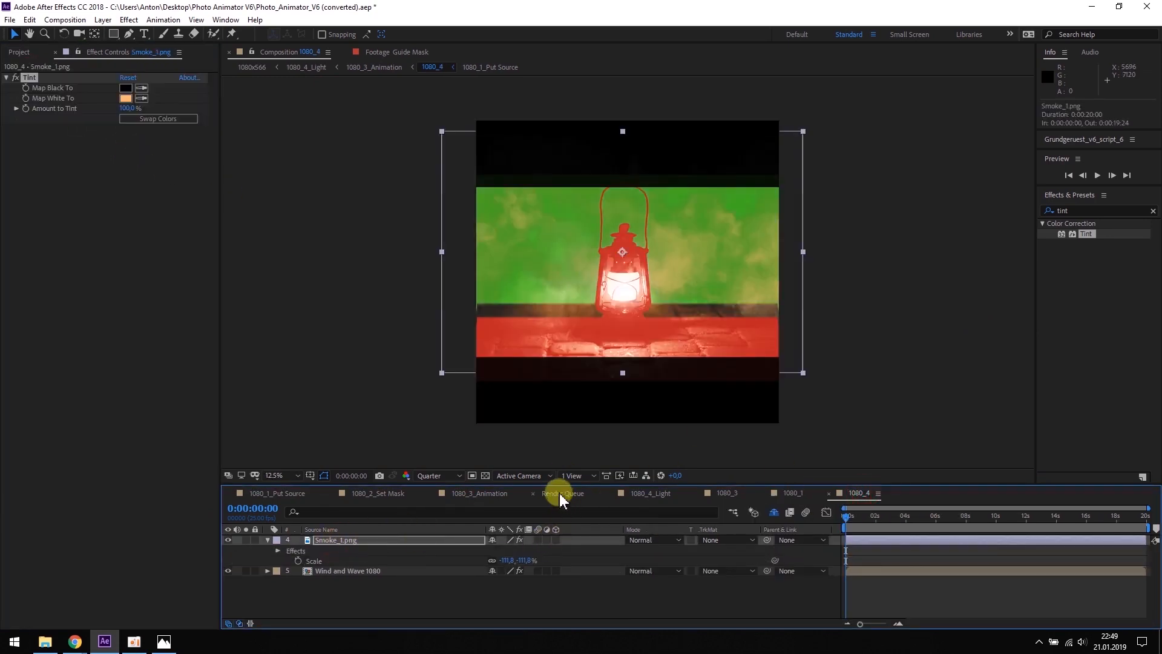
- Set the opacity of Smoke_2.png in the 1080_1 composition to 80 %
click(791, 493)
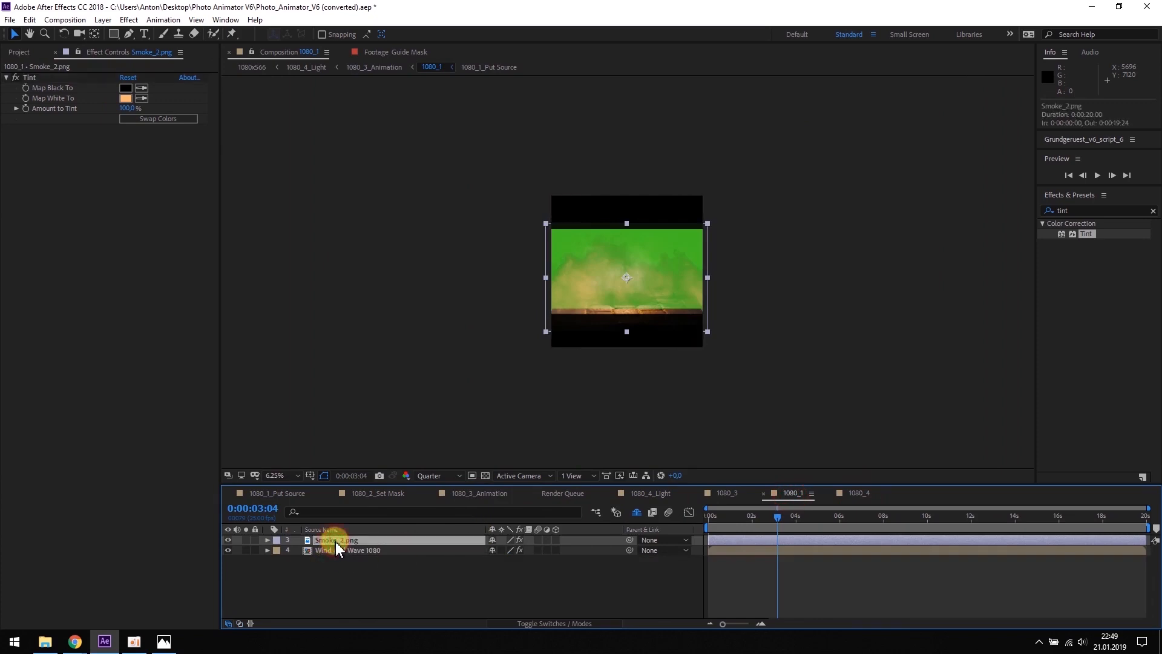
text(t80)
key(Return)
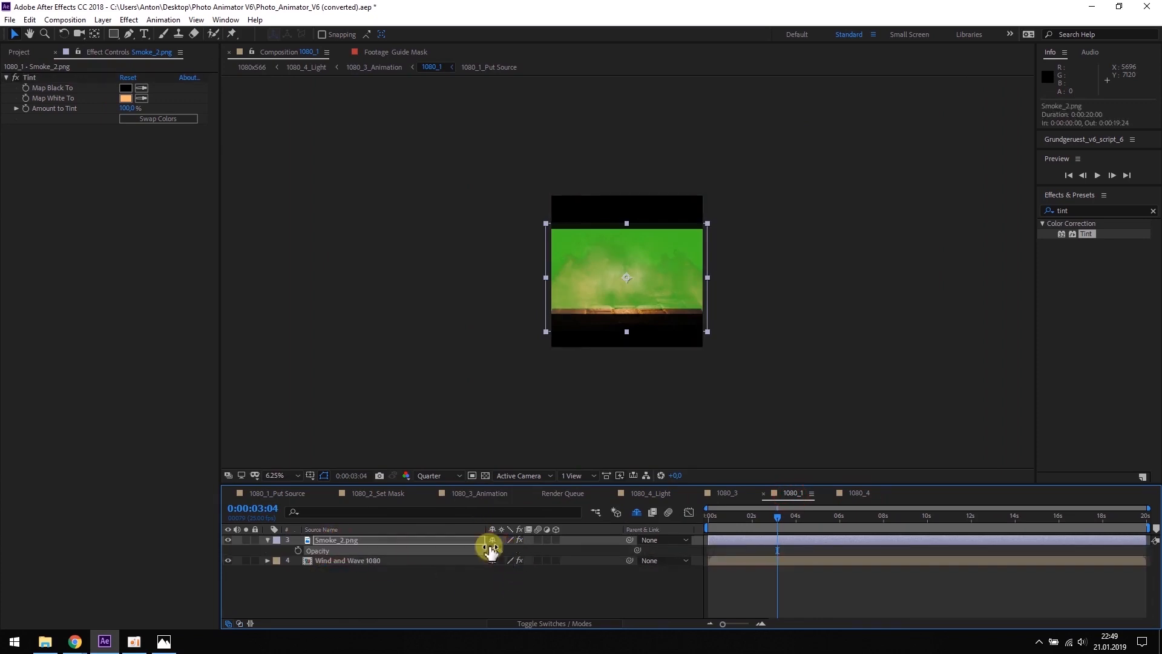
- Set the opacity of Smoke_1.png in the 1080_4 composition to 70 %
click(860, 492)
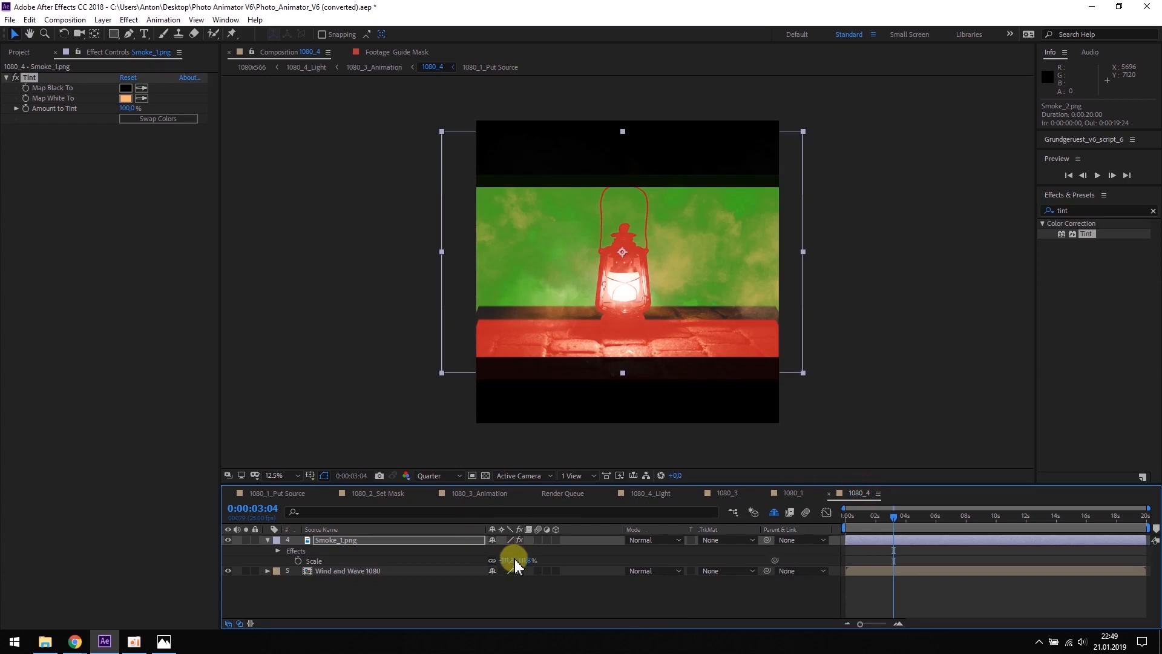
text(t)
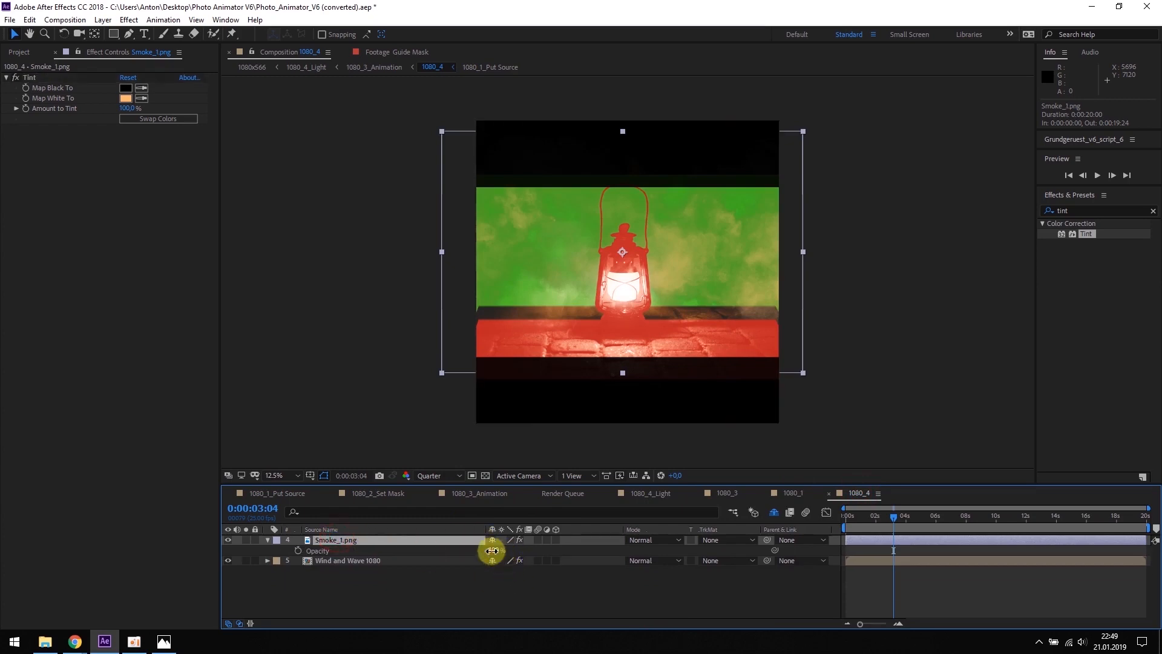
text(70)
key(Return)
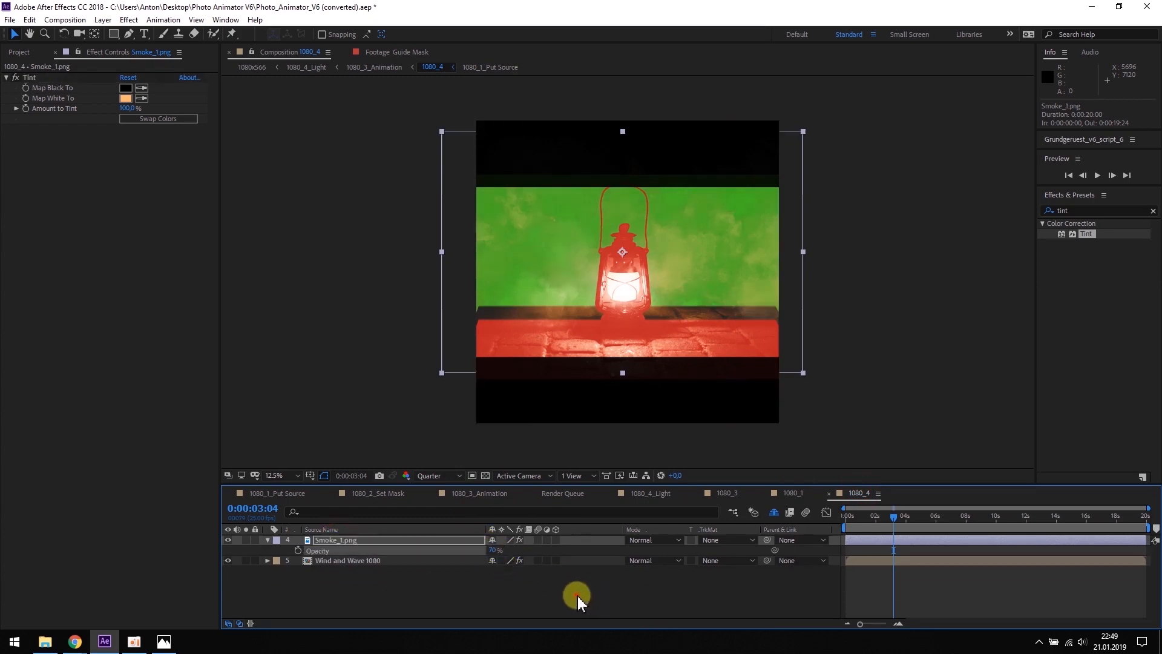
- Check the tinted, more transparent smoke in the 1080_3_Animation composition by scrubbing through the timeline
click(578, 601)
click(475, 494)
mouse_move(876, 516)
mouse_down()
mouse_move(836, 511)
mouse_move(888, 511)
mouse_up()
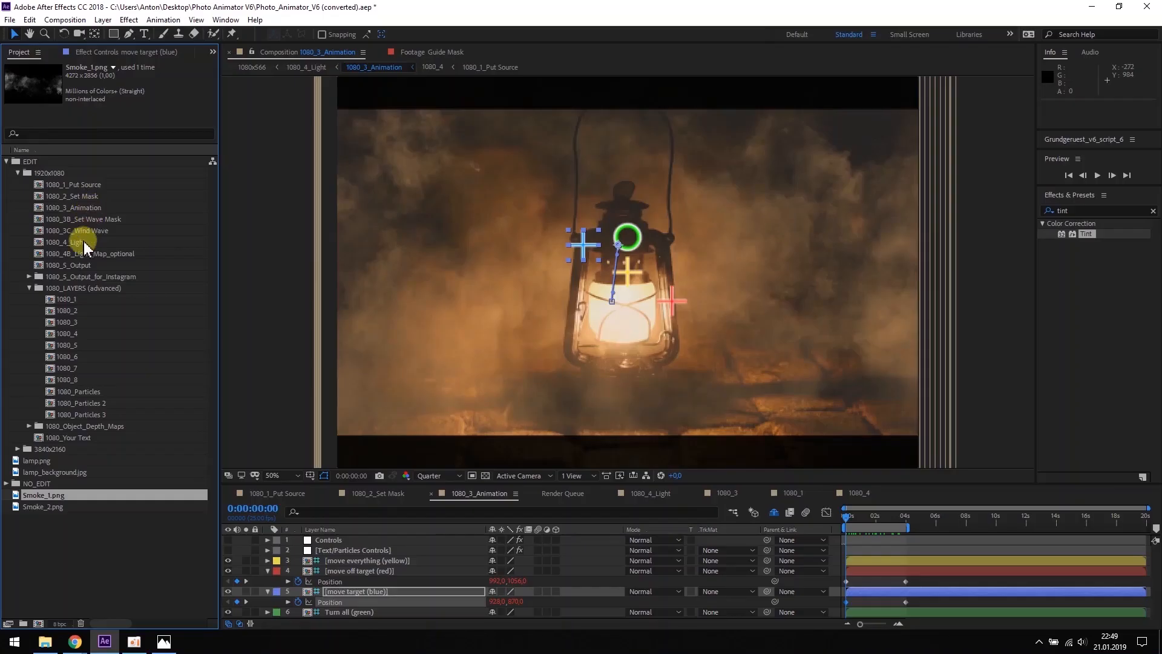
- Open the 1080_4_Light composition and draw a four-point mask around the lantern's glowing glass on the Light Controls, Mask and Map layer
double_click(80, 242)
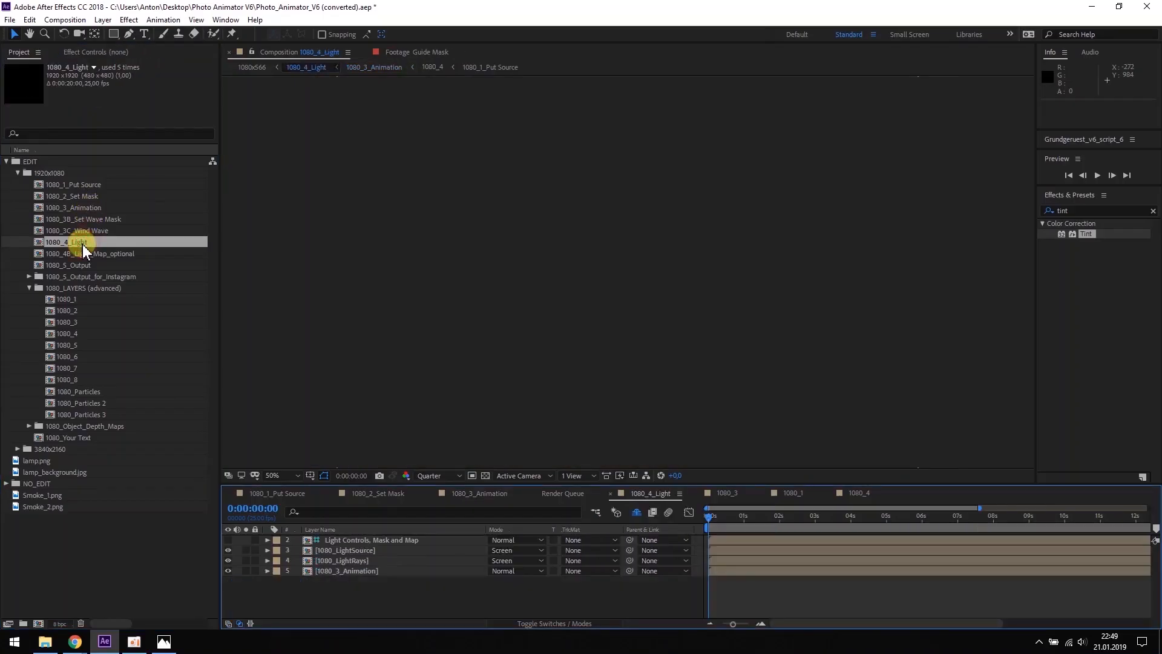
click(347, 540)
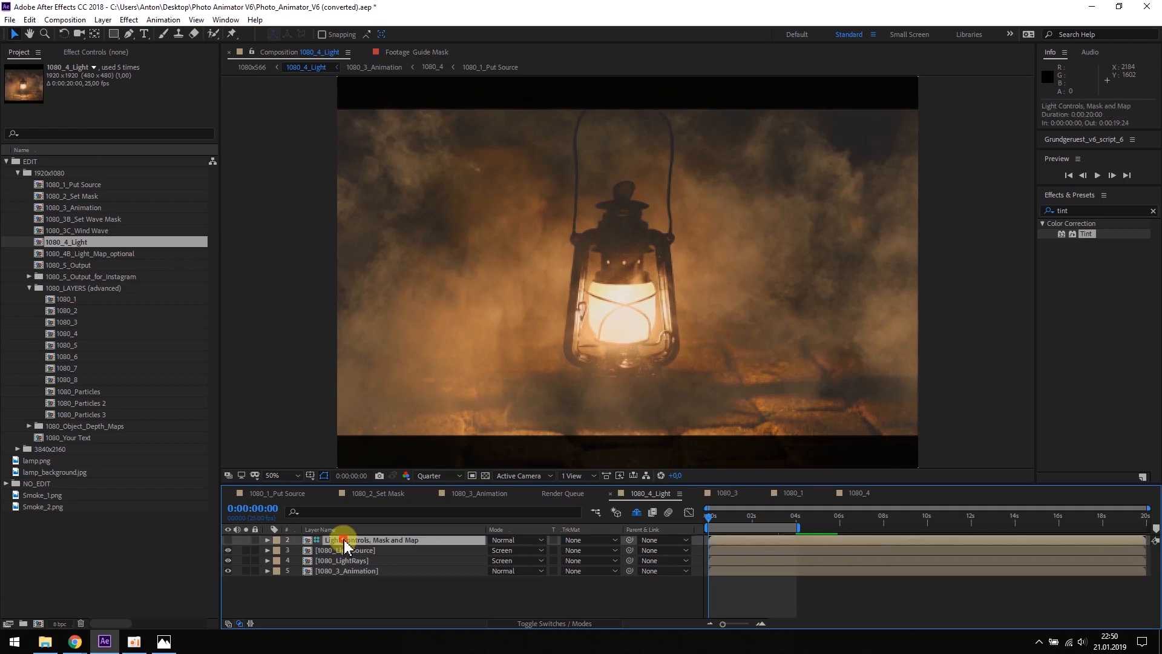
click(129, 37)
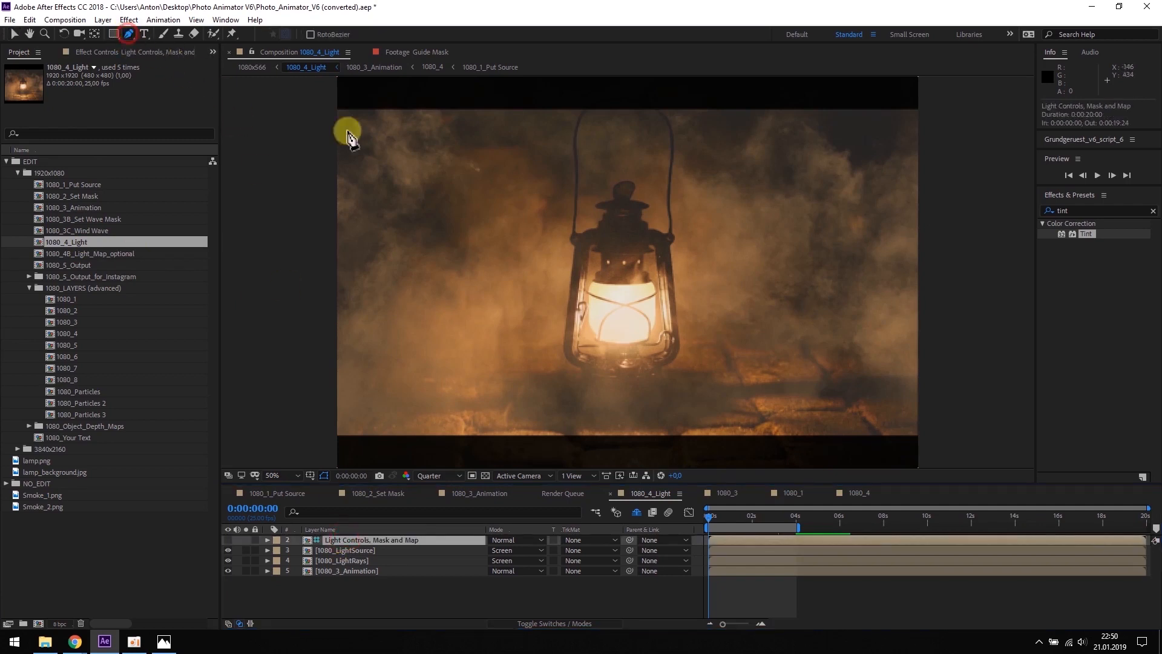
click(587, 278)
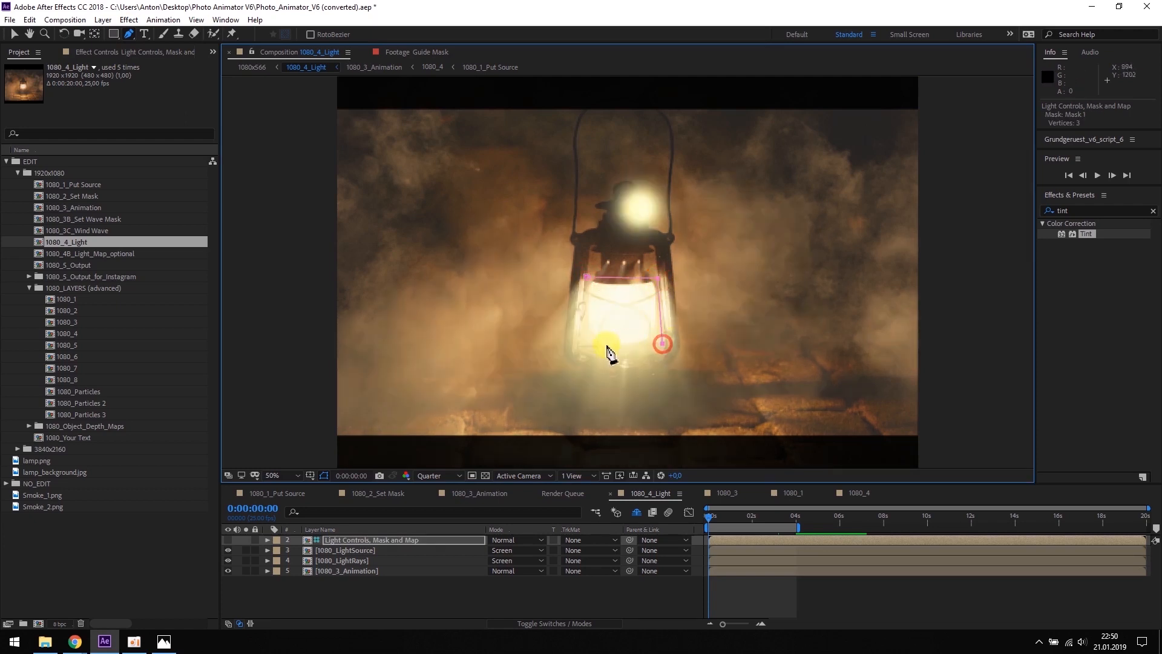
click(588, 279)
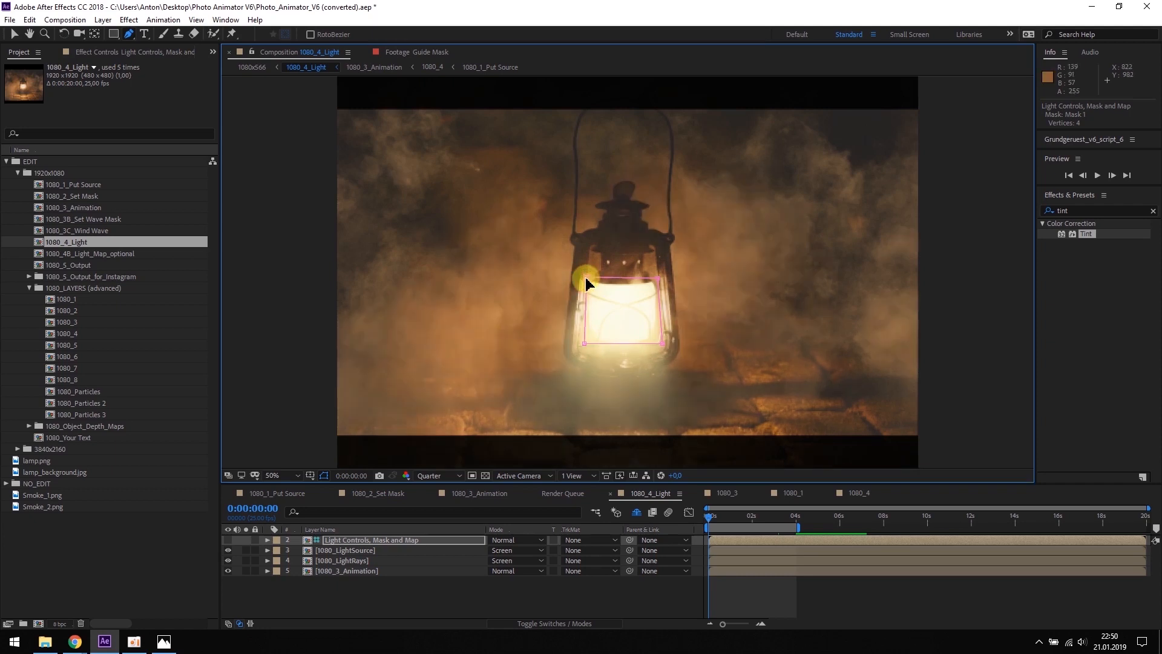
click(14, 35)
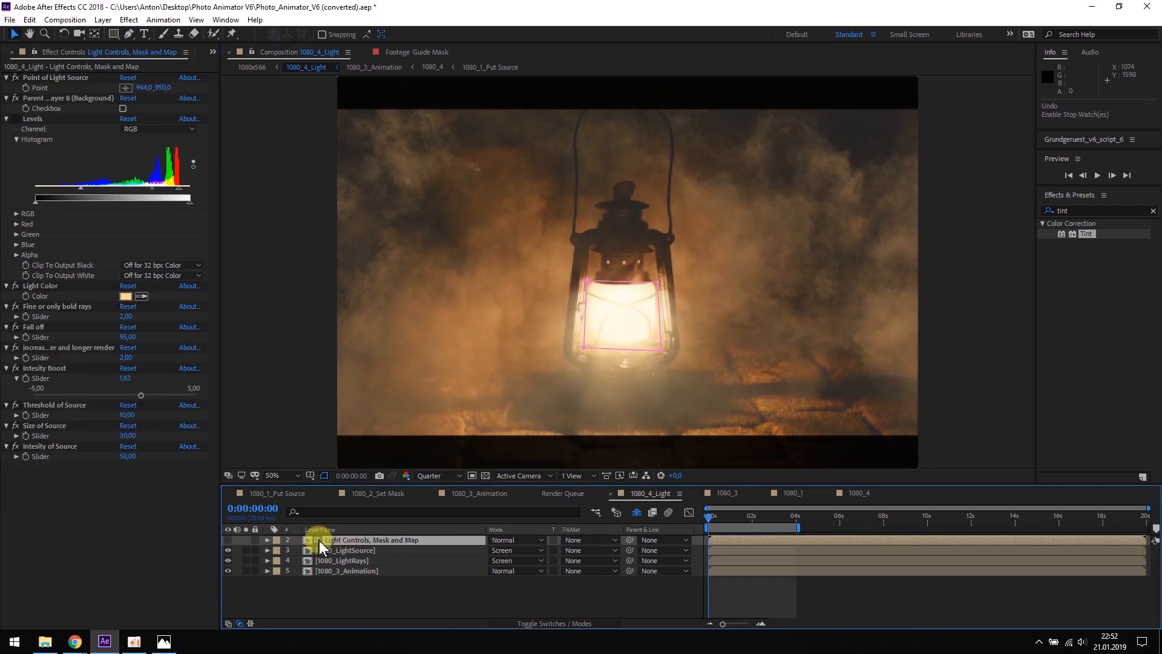
- Keyframe Mask 1's path at the start and at 4 seconds, reshaping its four corners there to fit the moved lantern glass
click(288, 550)
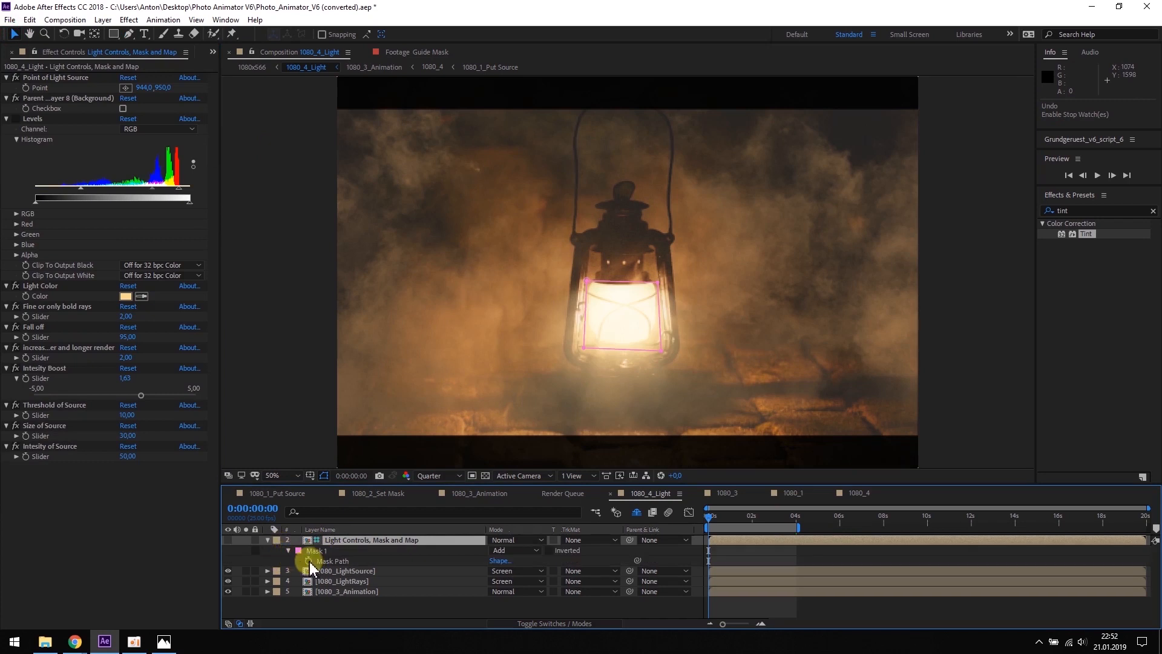
click(309, 561)
drag(728, 531, 796, 519)
drag(587, 289, 593, 248)
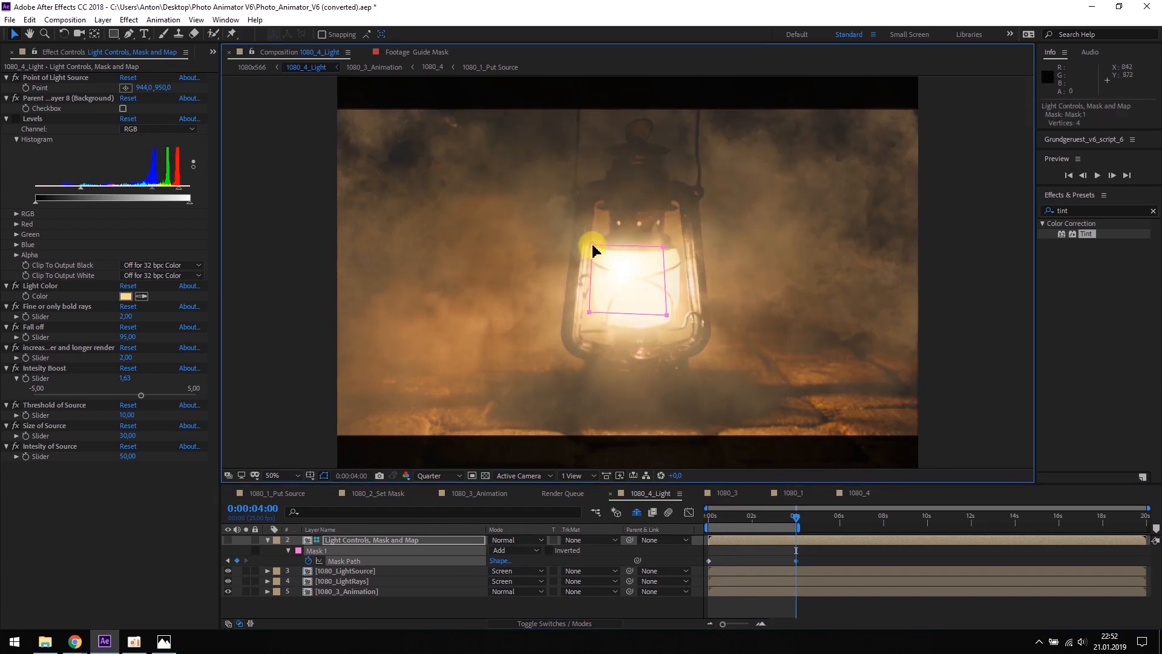
drag(664, 247, 682, 247)
drag(679, 321, 684, 327)
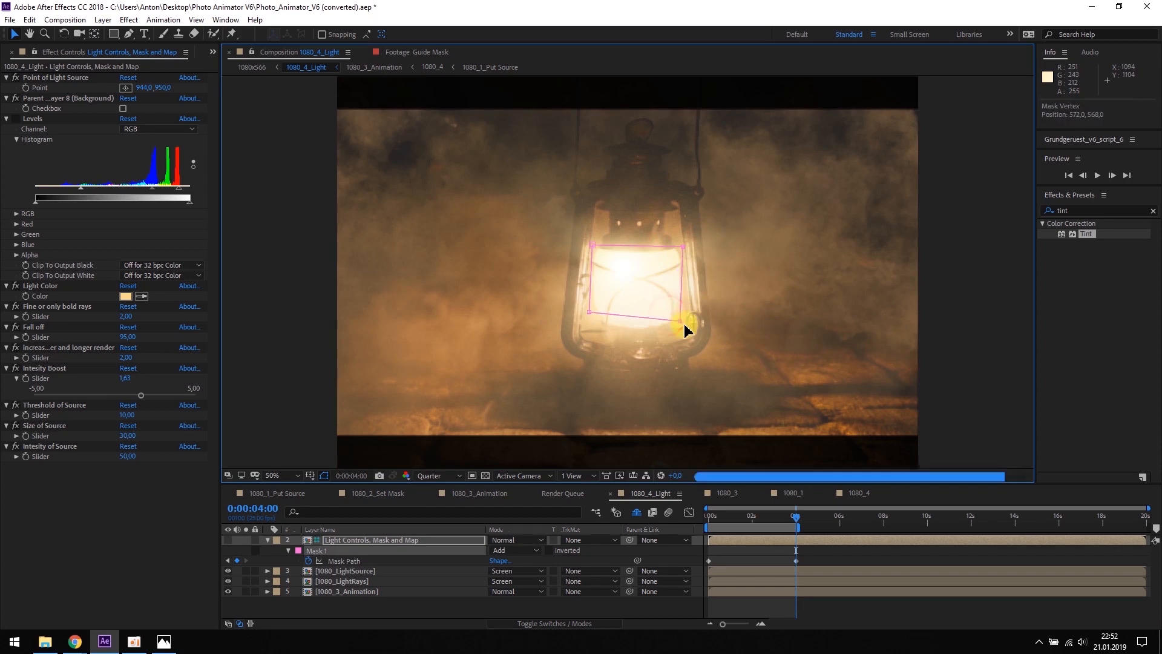
drag(588, 313, 588, 333)
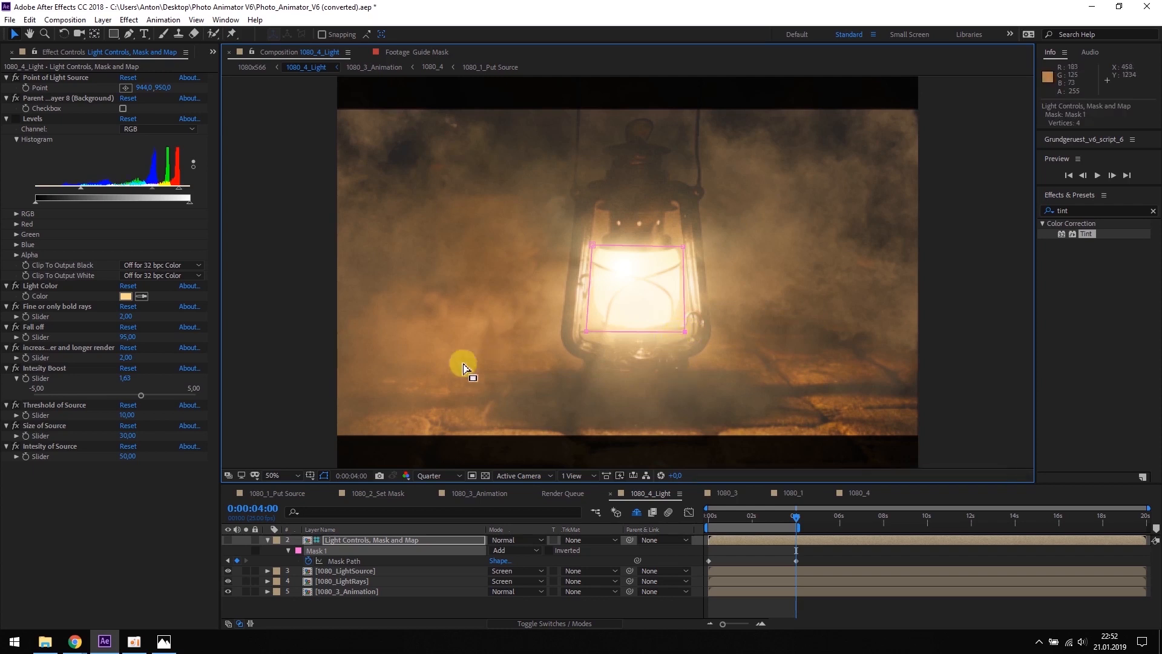
- Keyframe the Point of Light Source on the lantern flame, at about 940, 962 at the start and 1004, 978 at 4 seconds
key(Home)
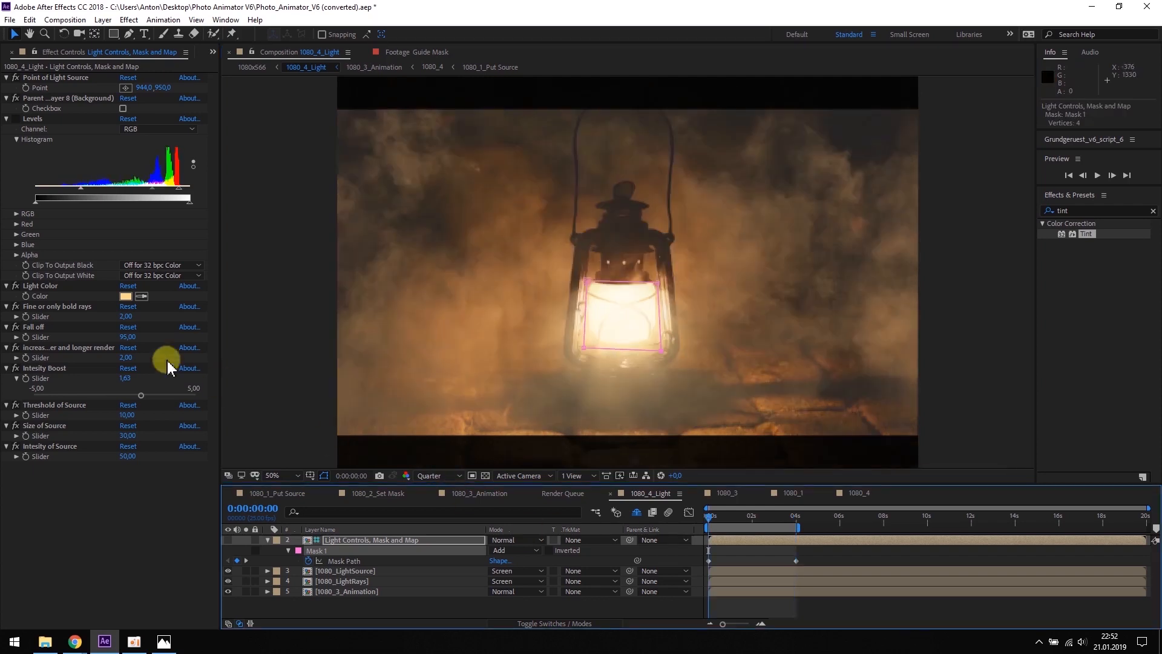
click(31, 78)
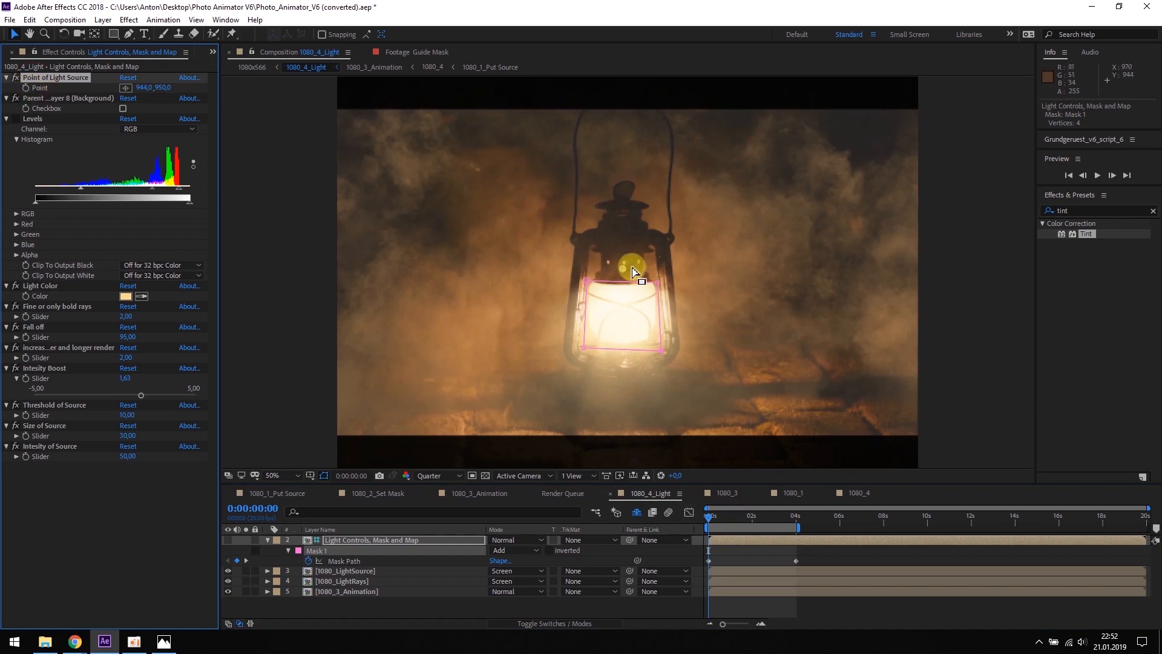
drag(624, 270, 625, 272)
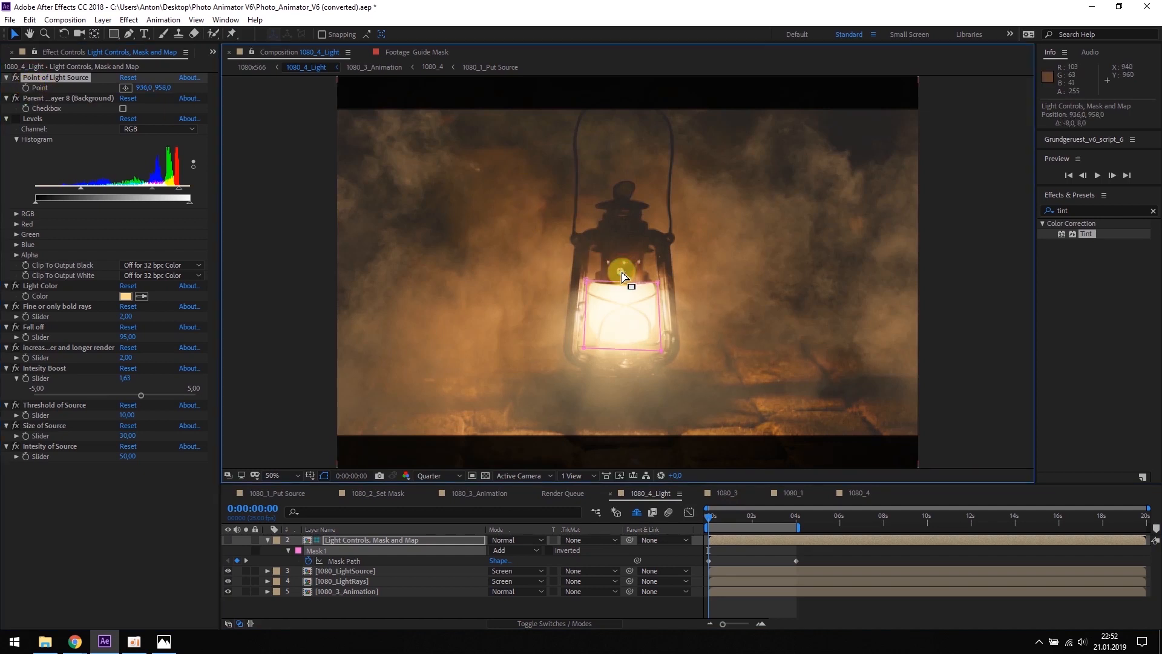
click(26, 88)
drag(720, 527, 796, 521)
click(629, 274)
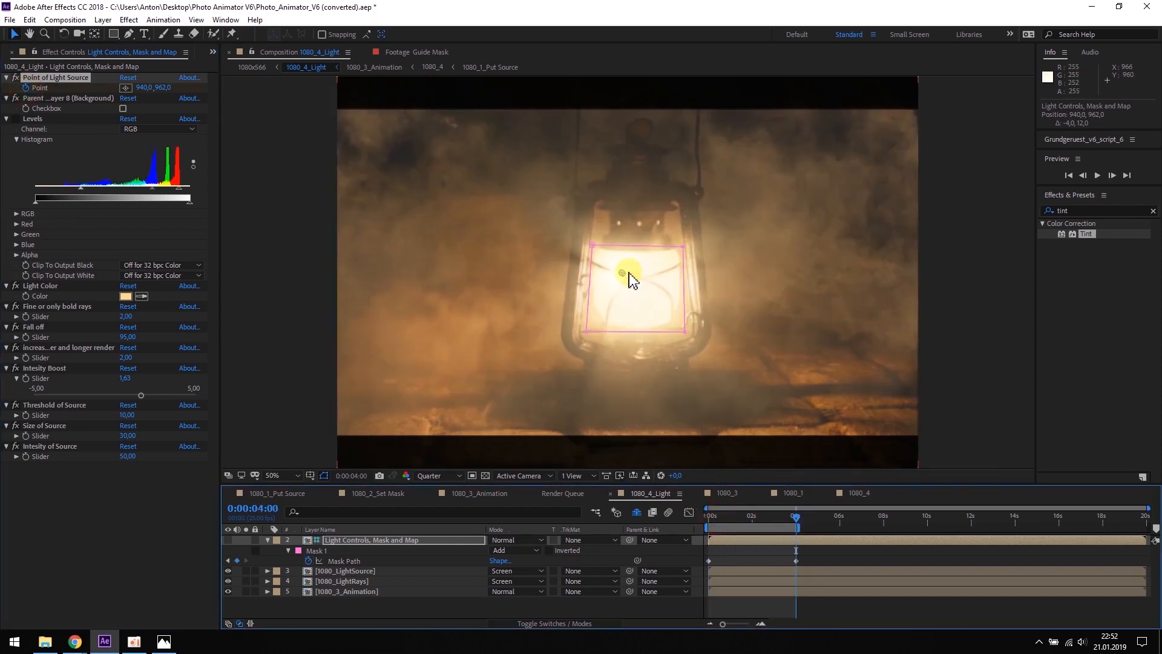
drag(623, 274, 642, 277)
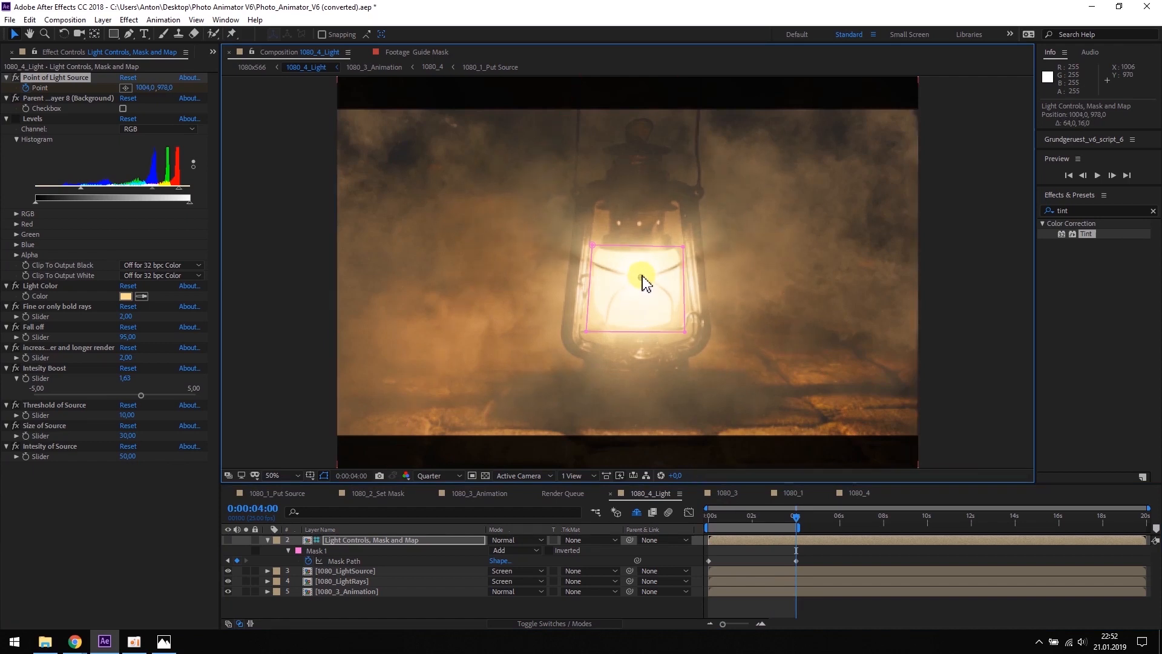
- Change the Light Color to the warm orange FCC28F
click(126, 297)
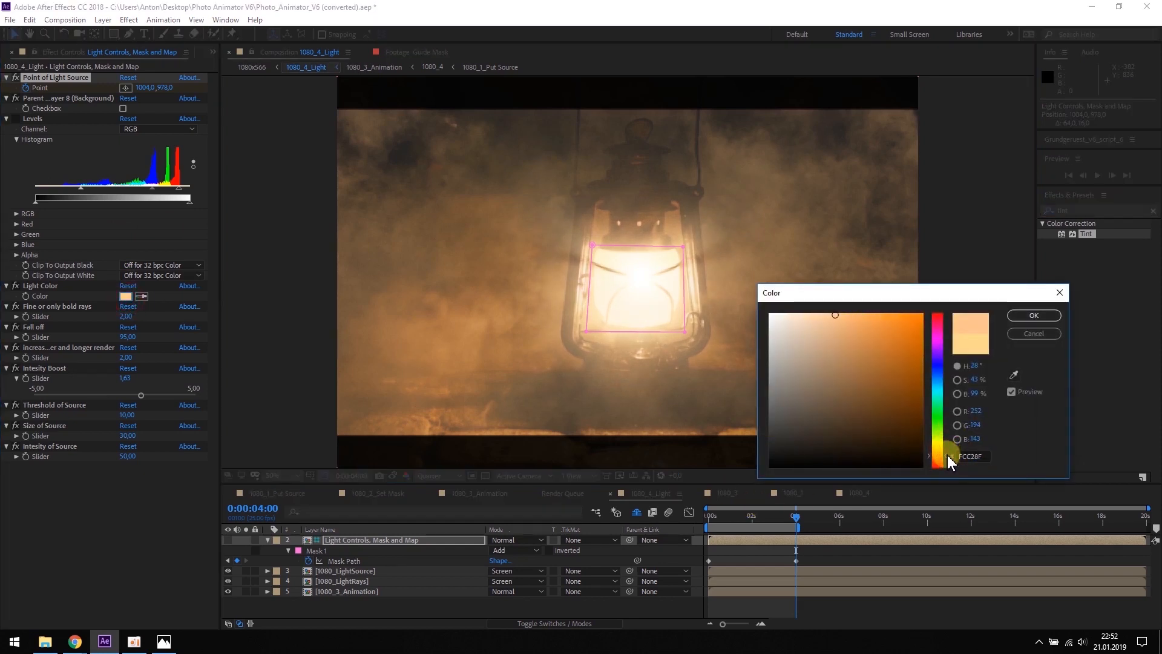
click(1033, 316)
- Return to the first frame and hide the 1080_3_Animation layer to isolate the light rays
click(759, 519)
click(708, 514)
click(228, 591)
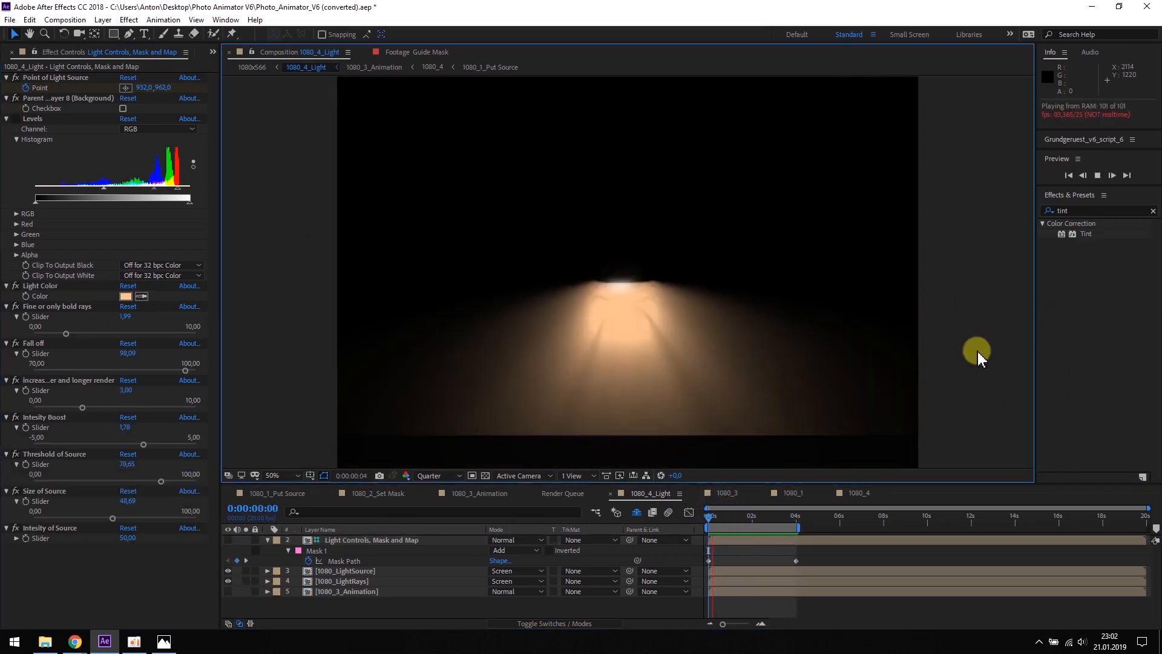